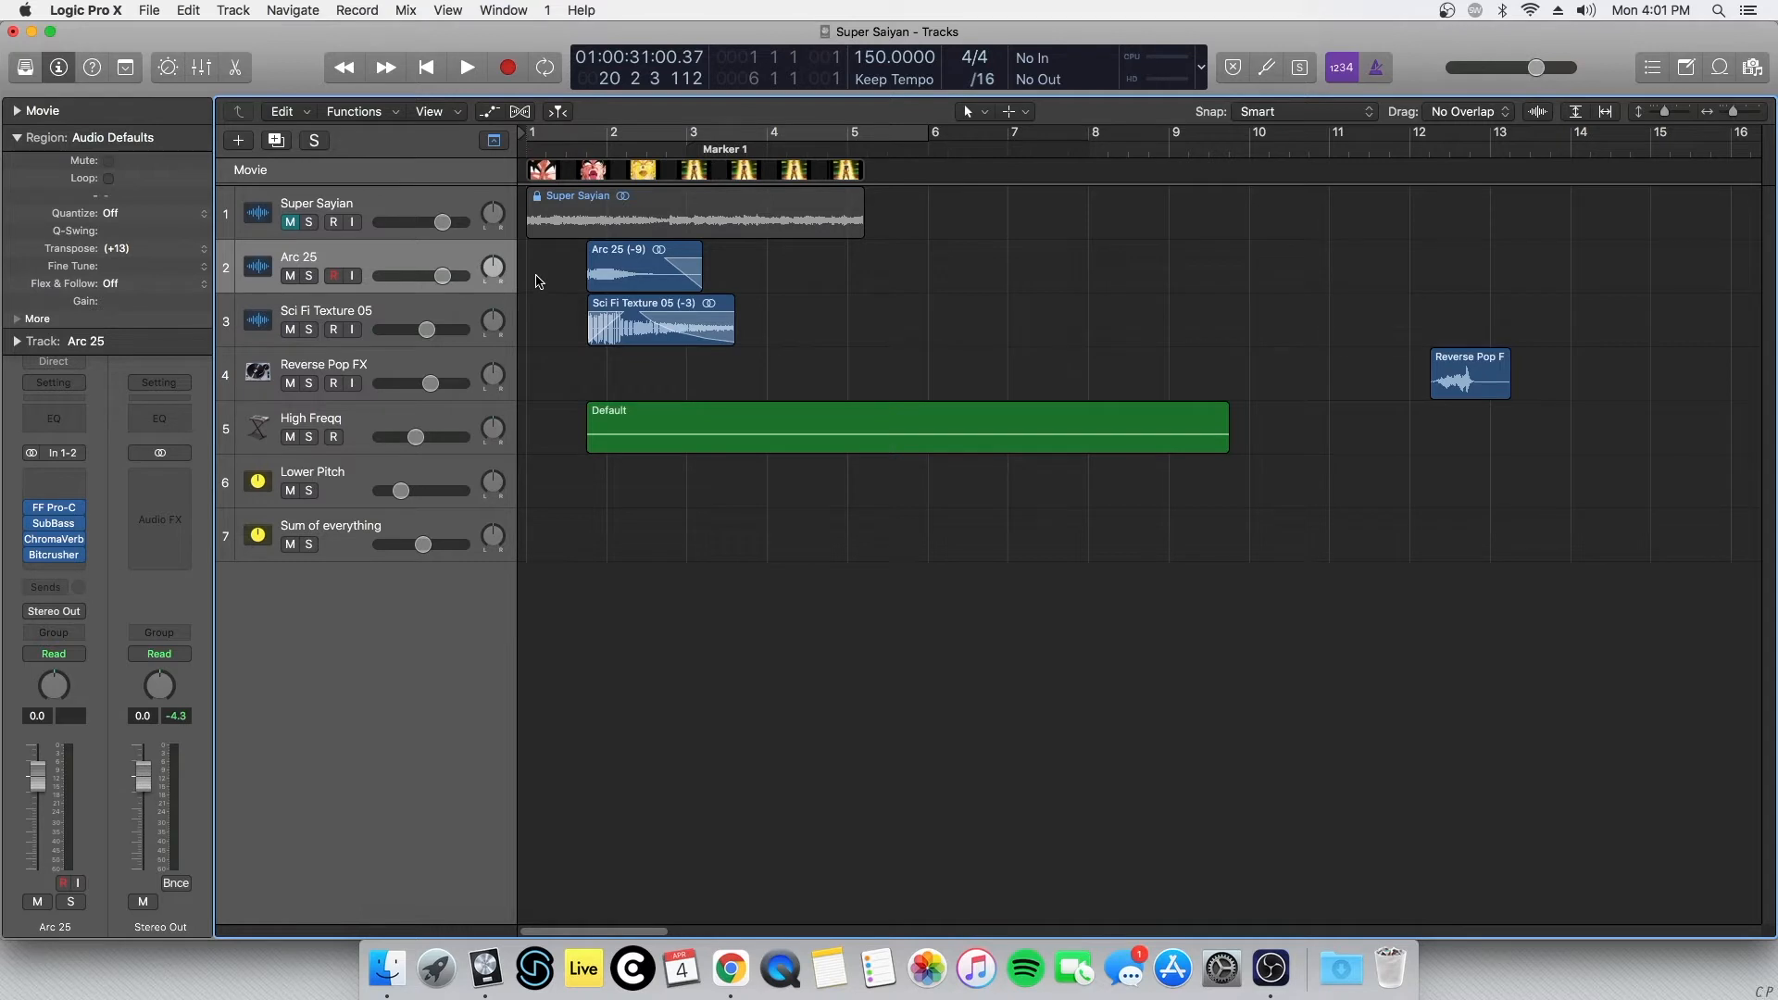
# Step: Solo the Arc 25 track and play it from the start of its region
pyautogui.click(311, 276)
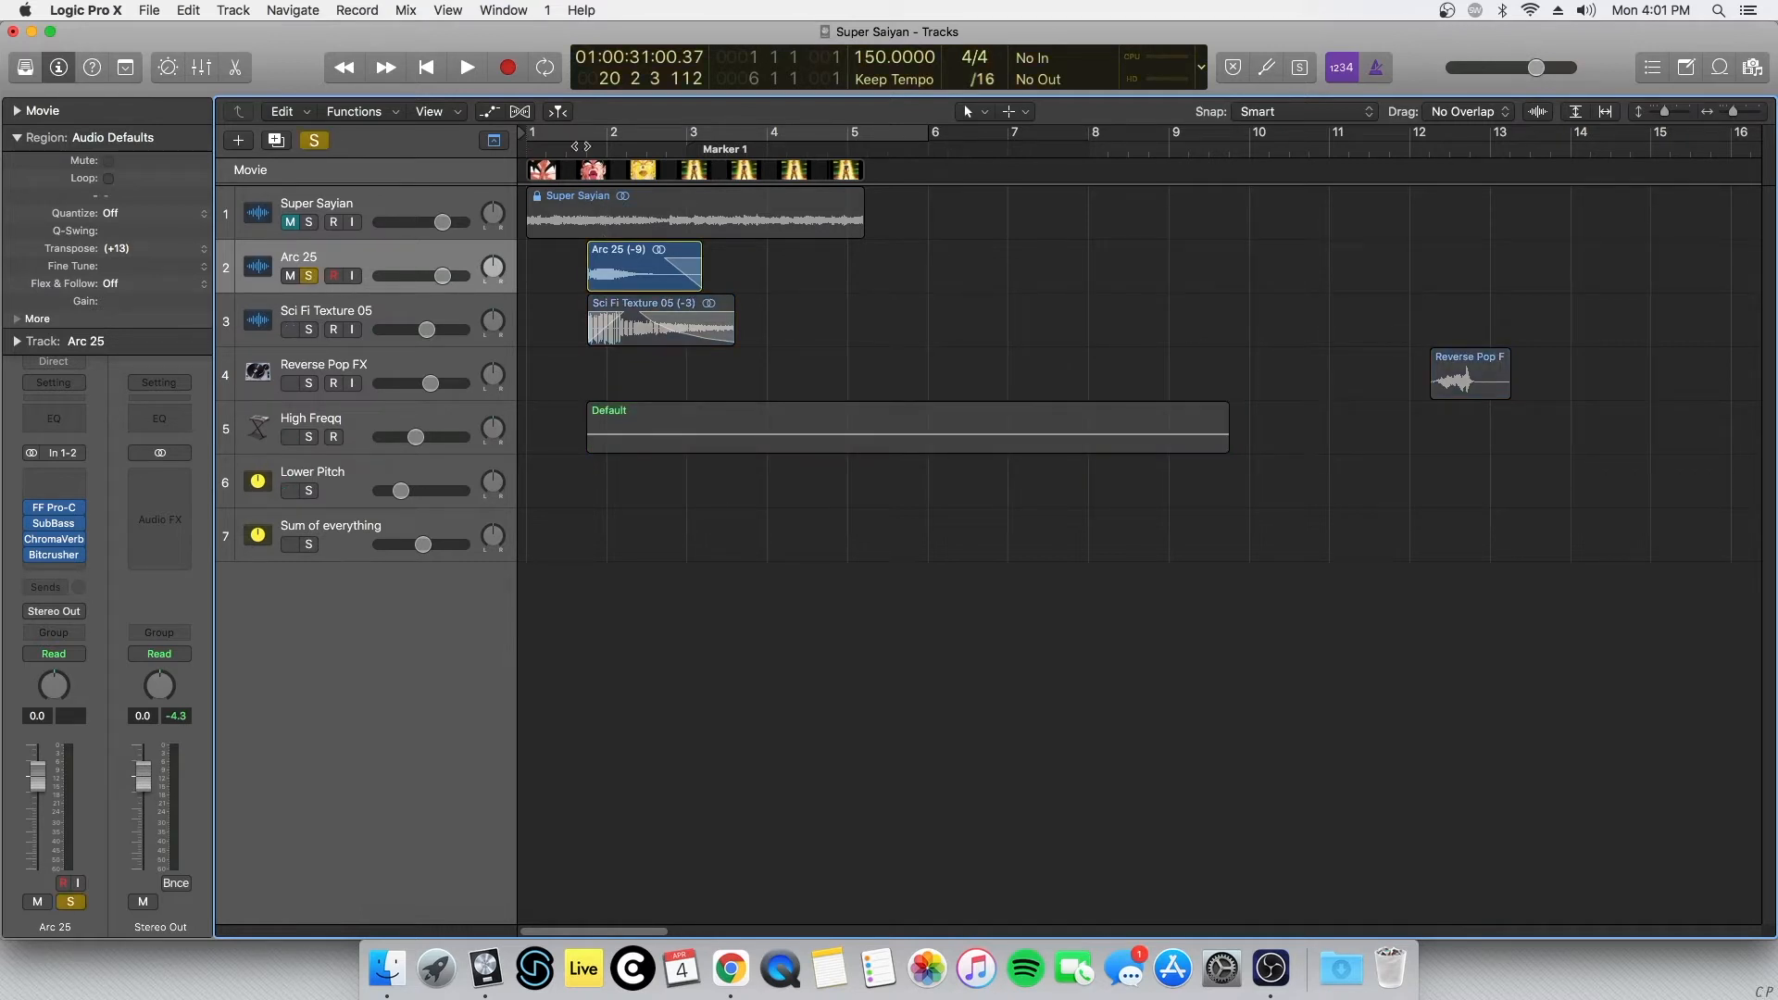
pyautogui.click(581, 146)
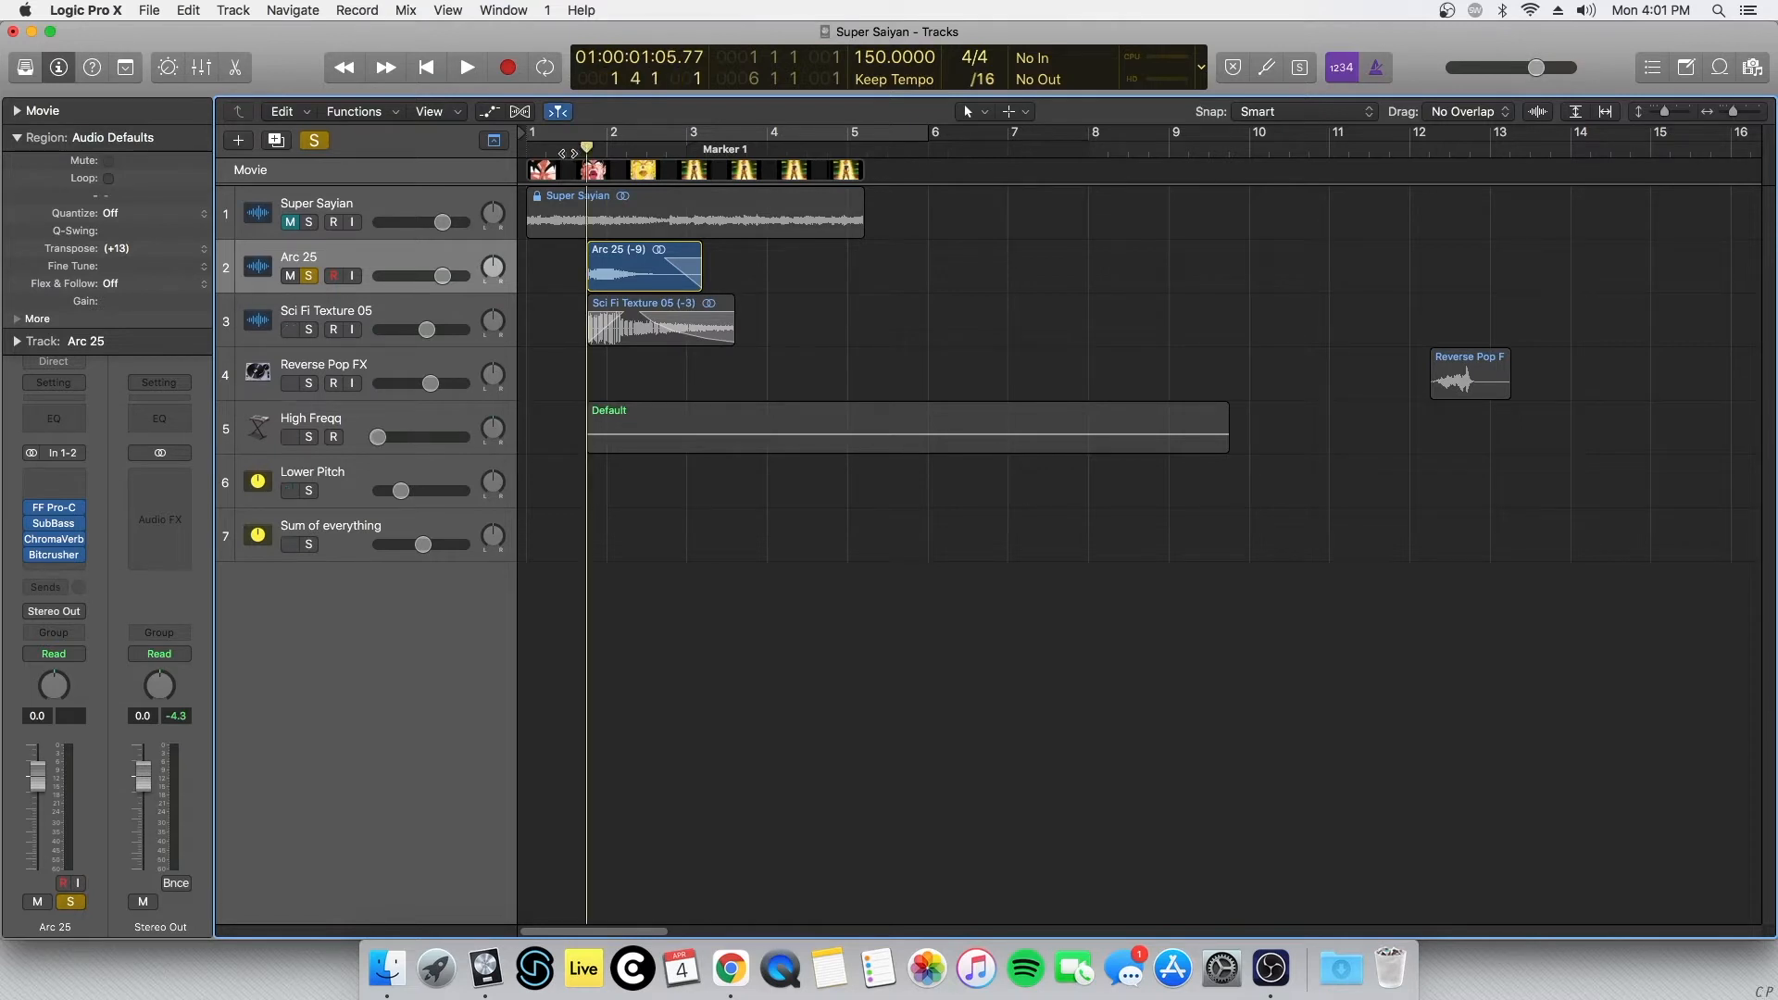
pyautogui.press('space')
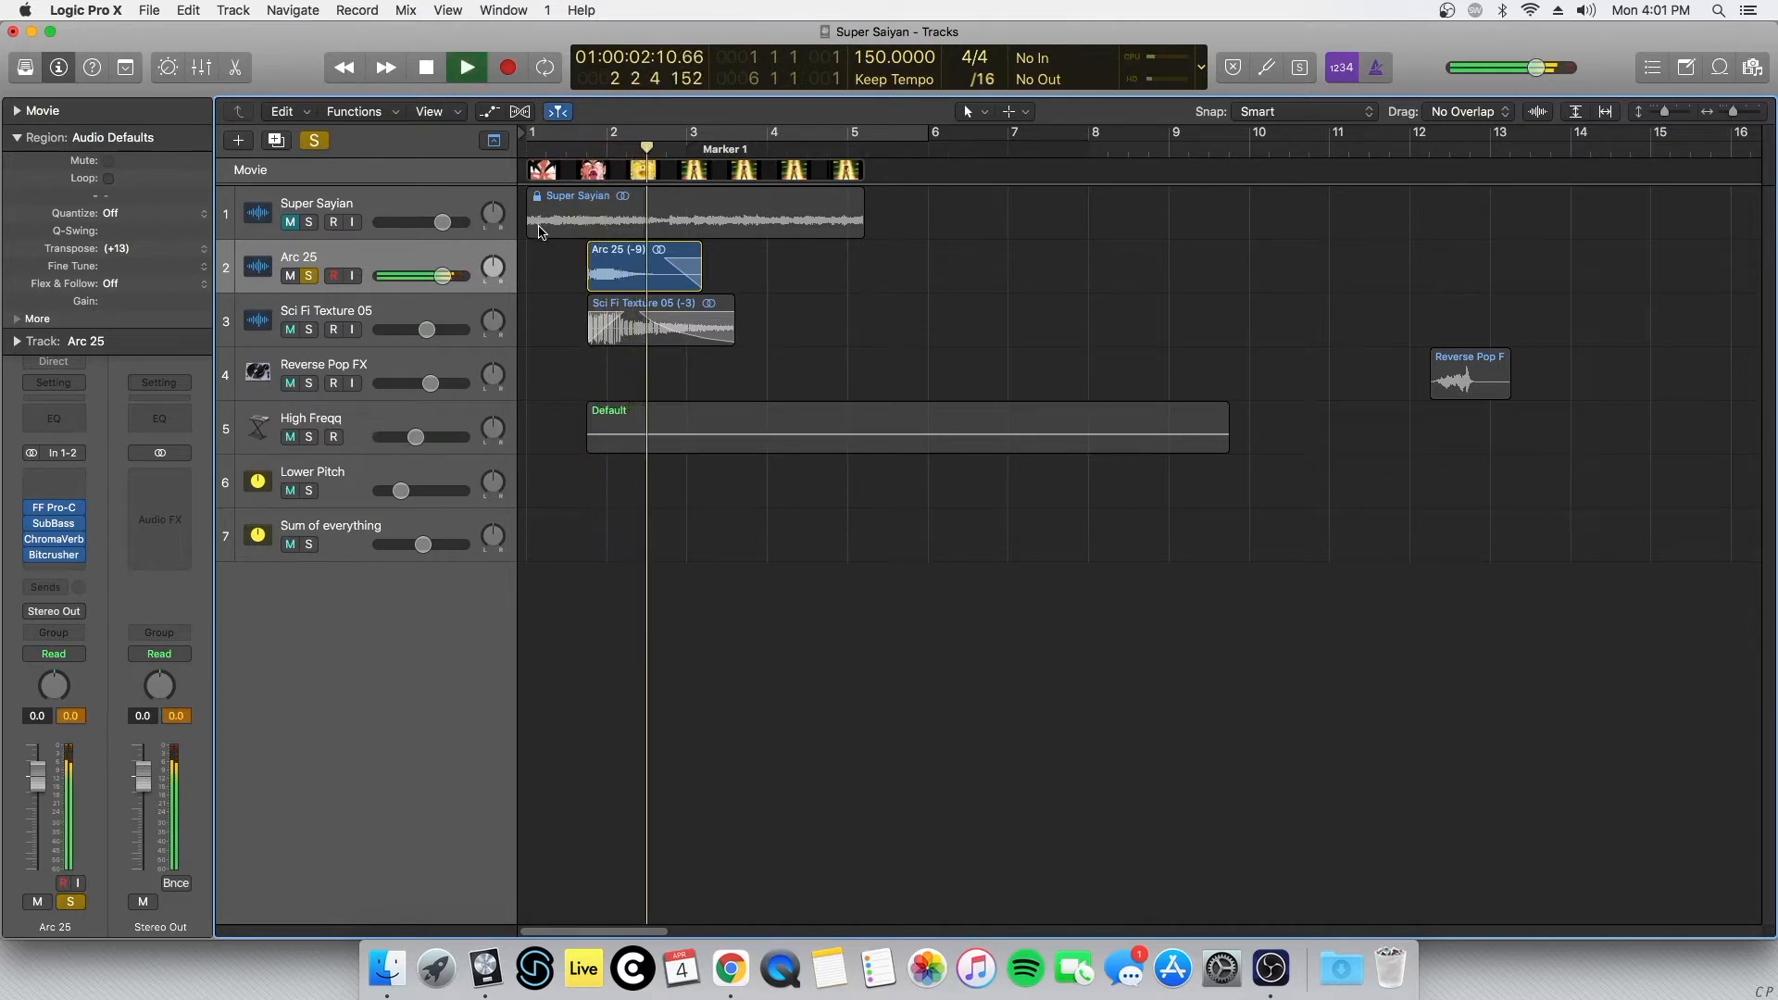
pyautogui.press('space')
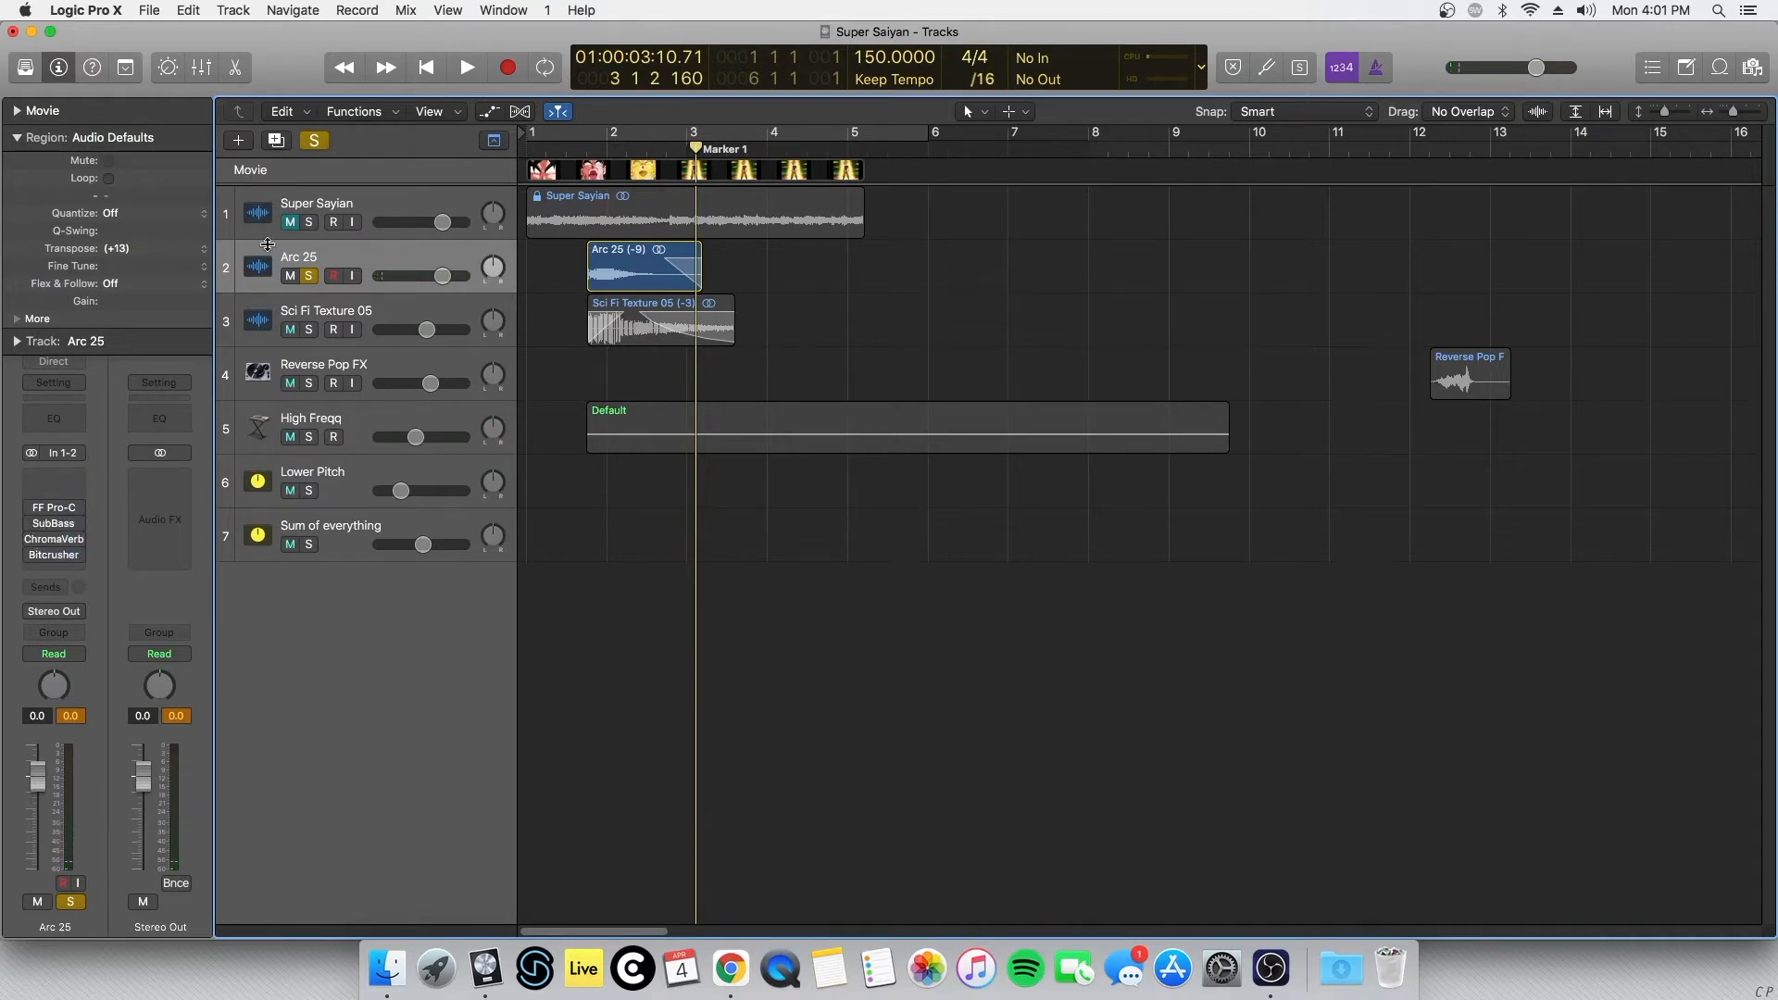
# Step: Clear the transposition of the Arc 25 region and play it back at its original pitch
pyautogui.click(345, 259)
pyautogui.doubleClick(127, 249)
pyautogui.press('BackSpace')
pyautogui.press('Return')
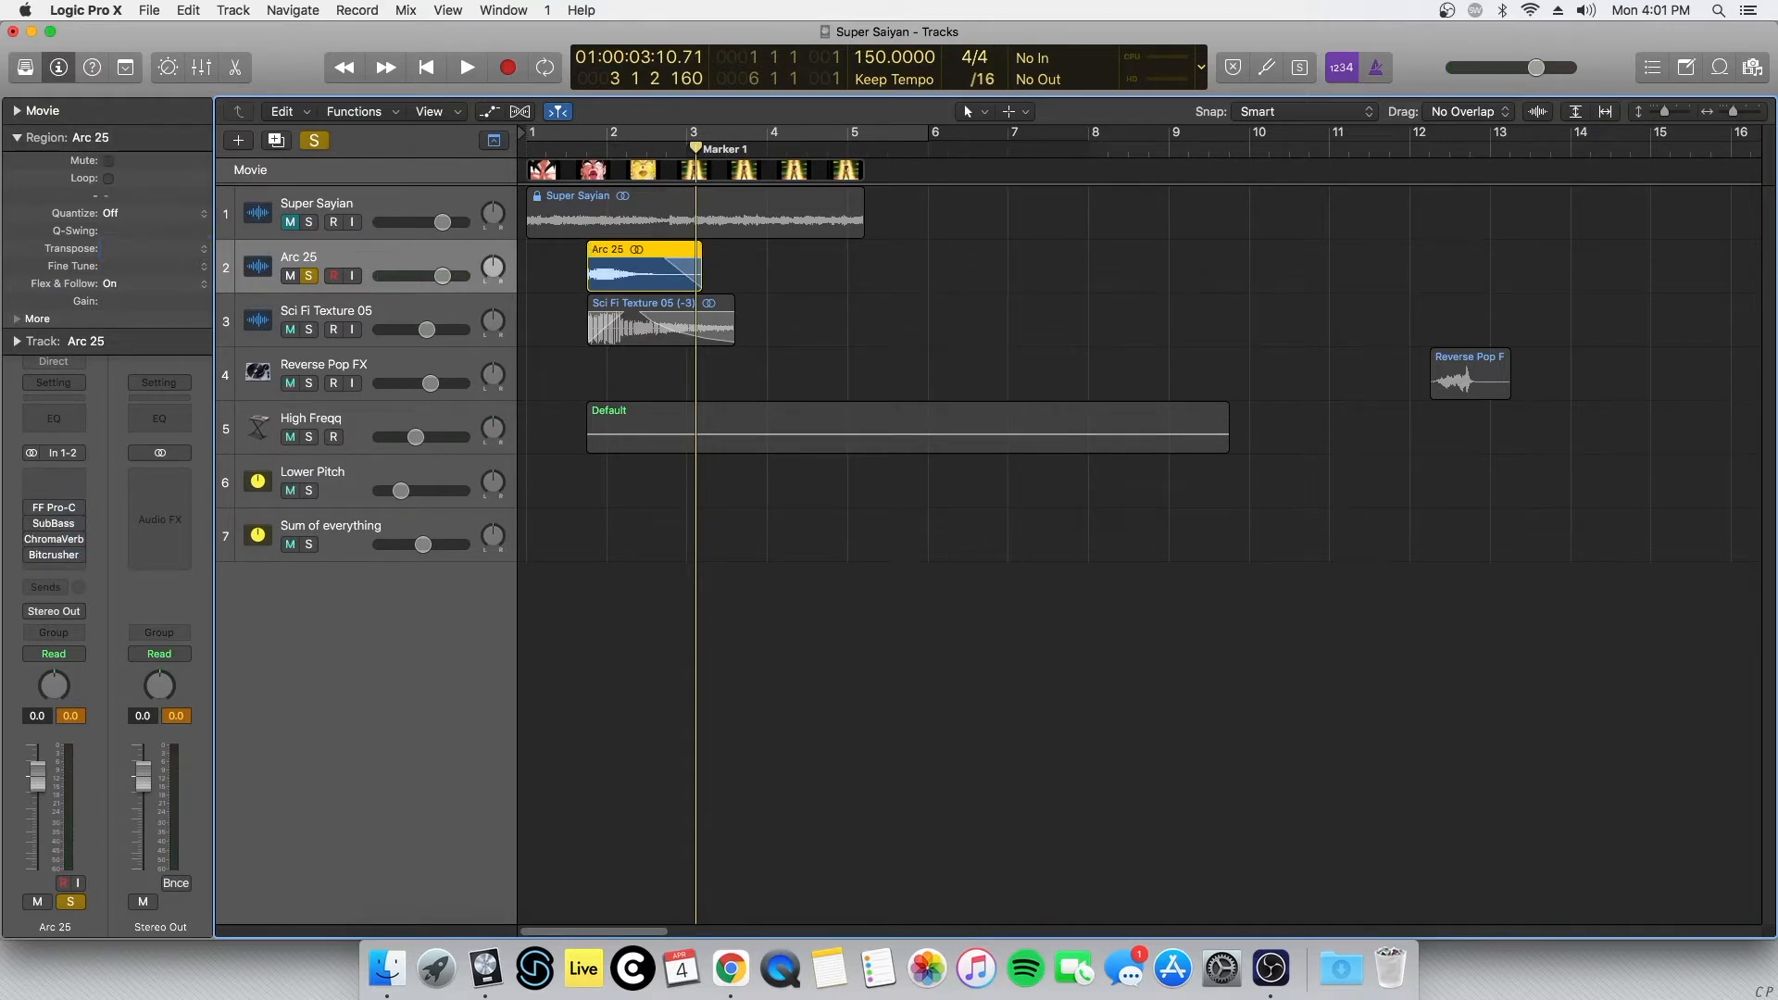
pyautogui.hotkey('shift', 'space')
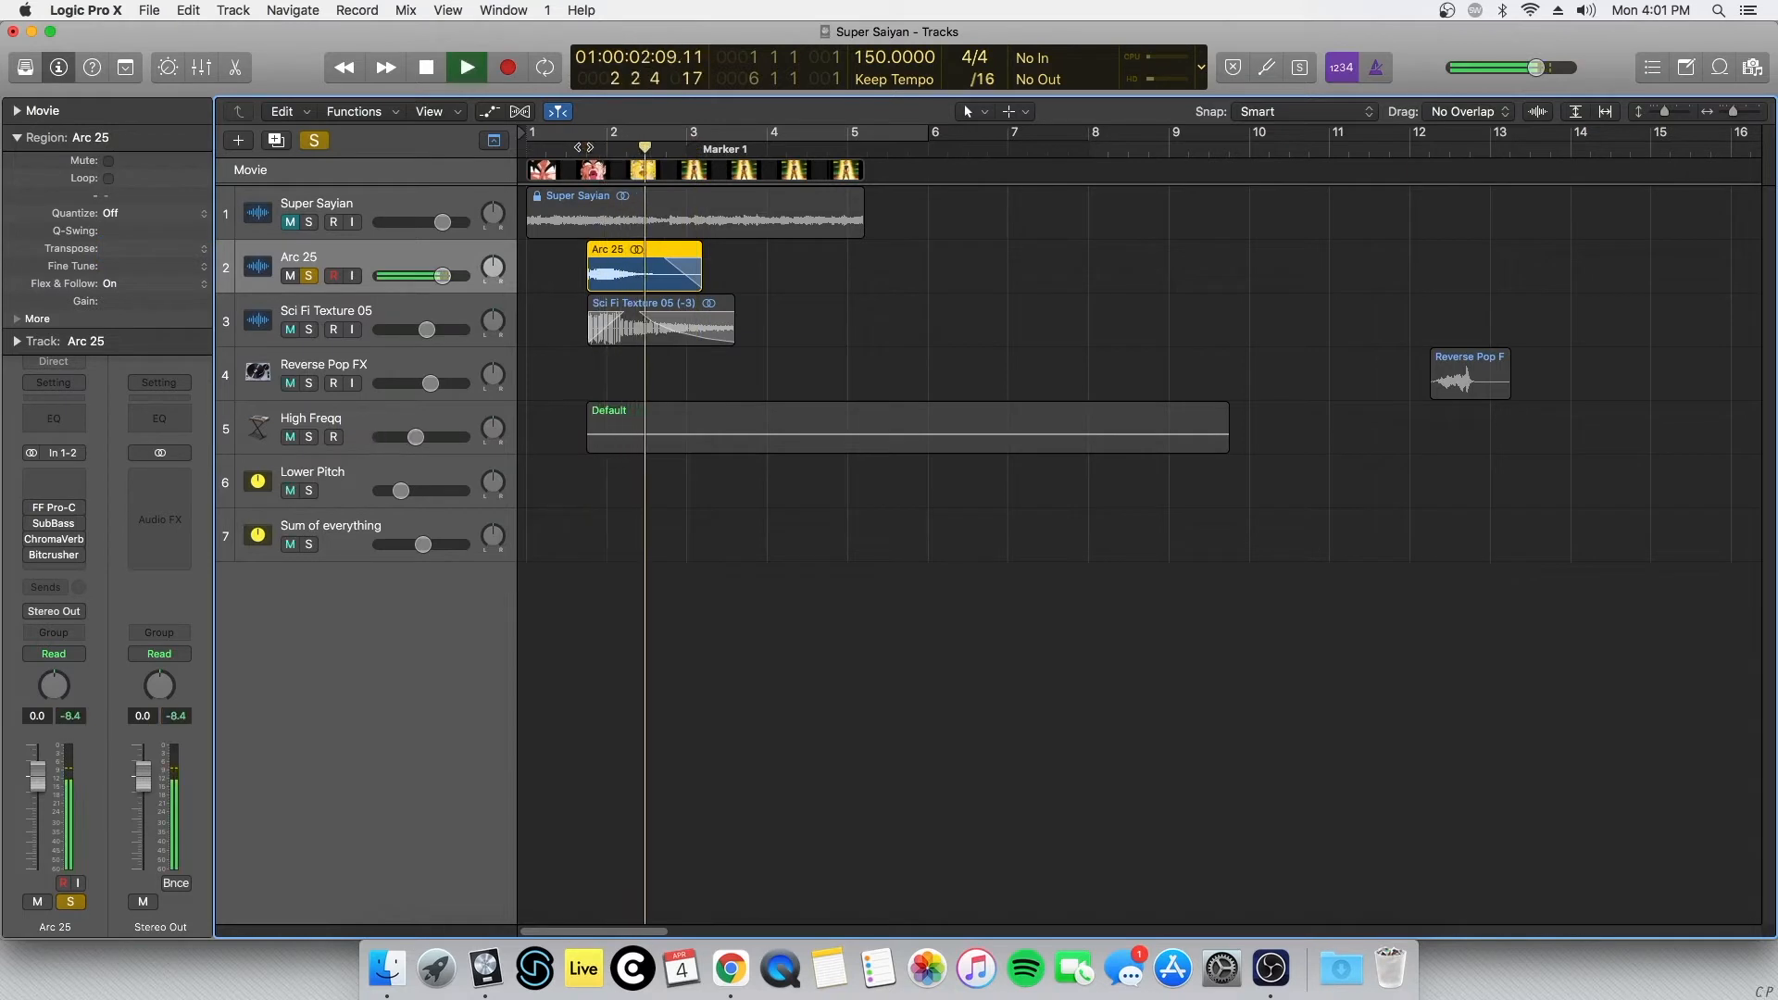
# Step: Stop playback and set the Arc 25 region's transposition to -9
pyautogui.doubleClick(127, 248)
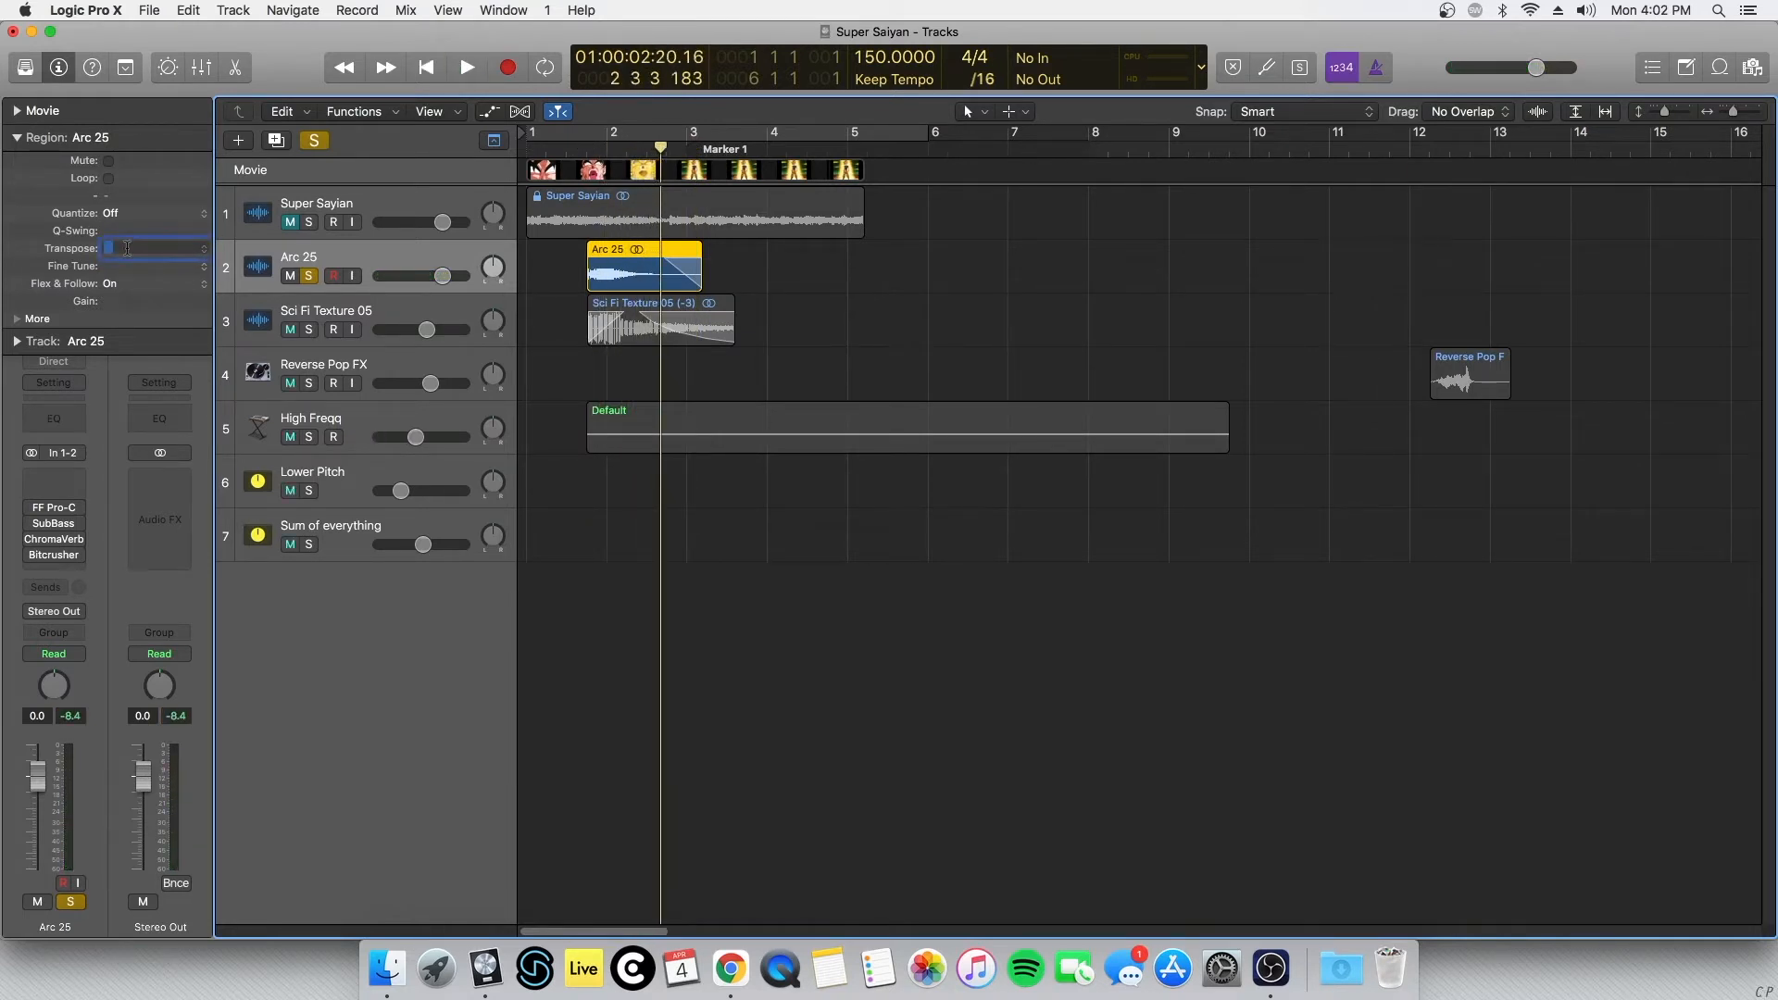
pyautogui.write('-9')
pyautogui.press('Return')
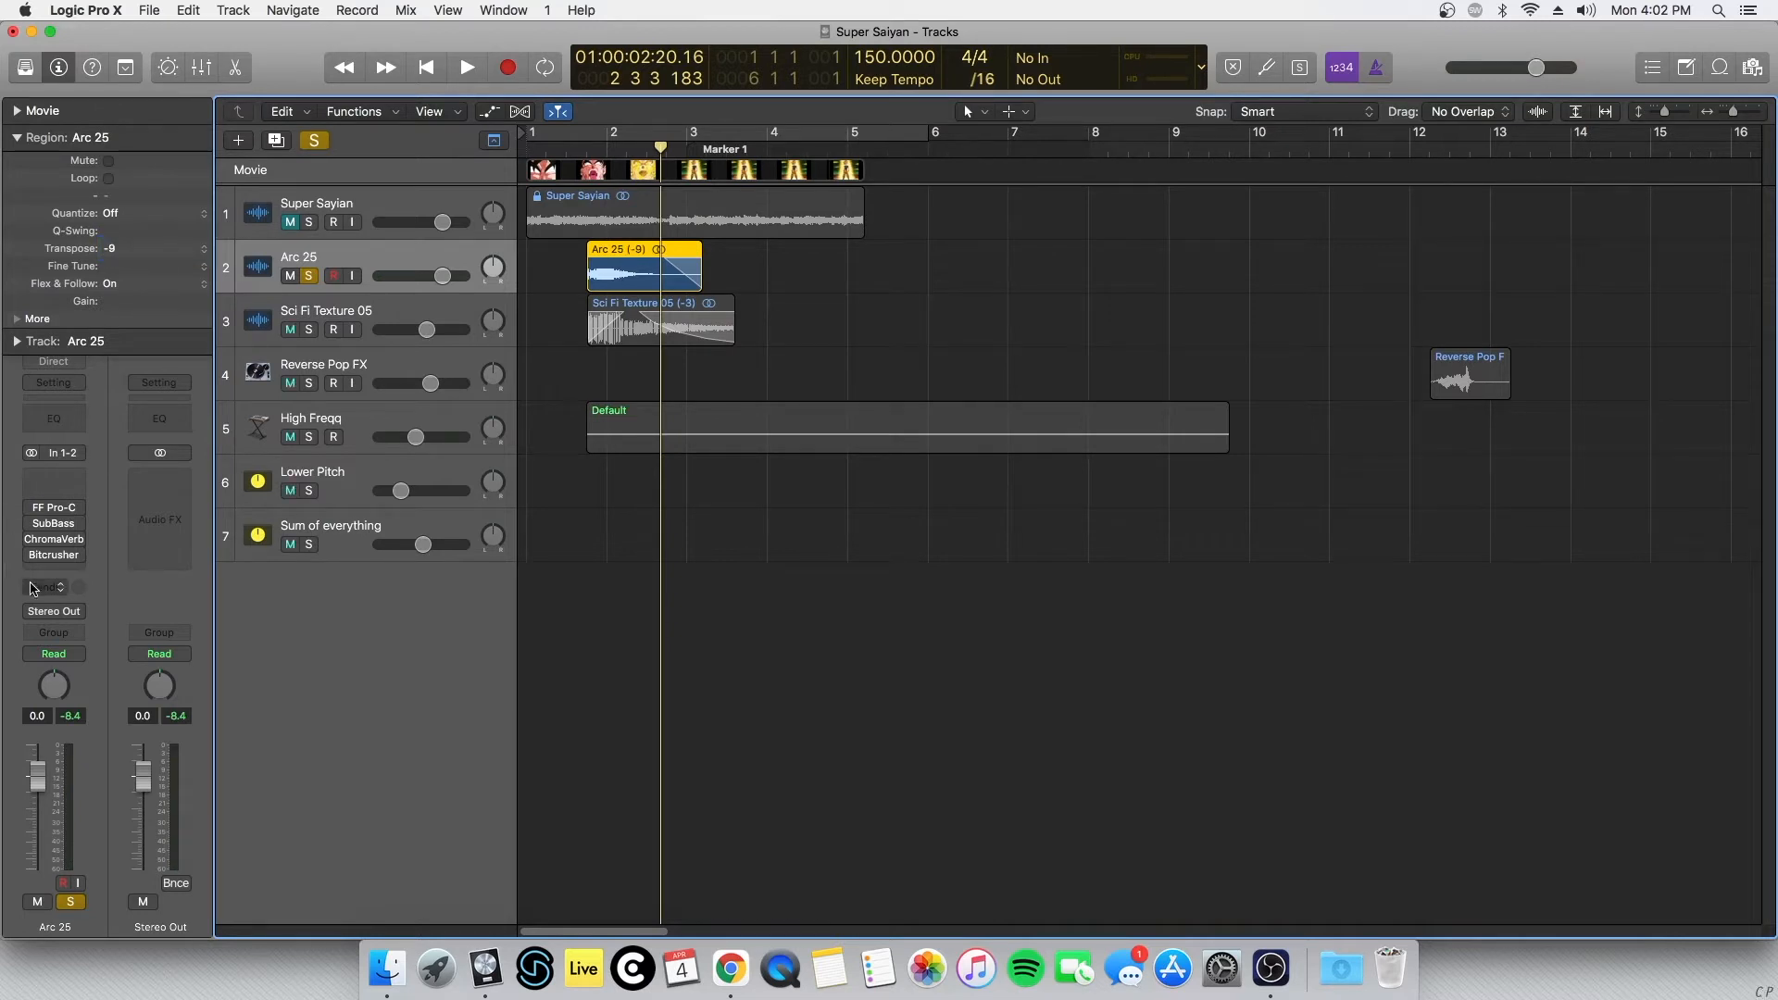
# Step: Inspect the FF Pro-C and SubBass settings on the Arc 25 track and turn both plug-ins back on
pyautogui.moveTo(41, 525)
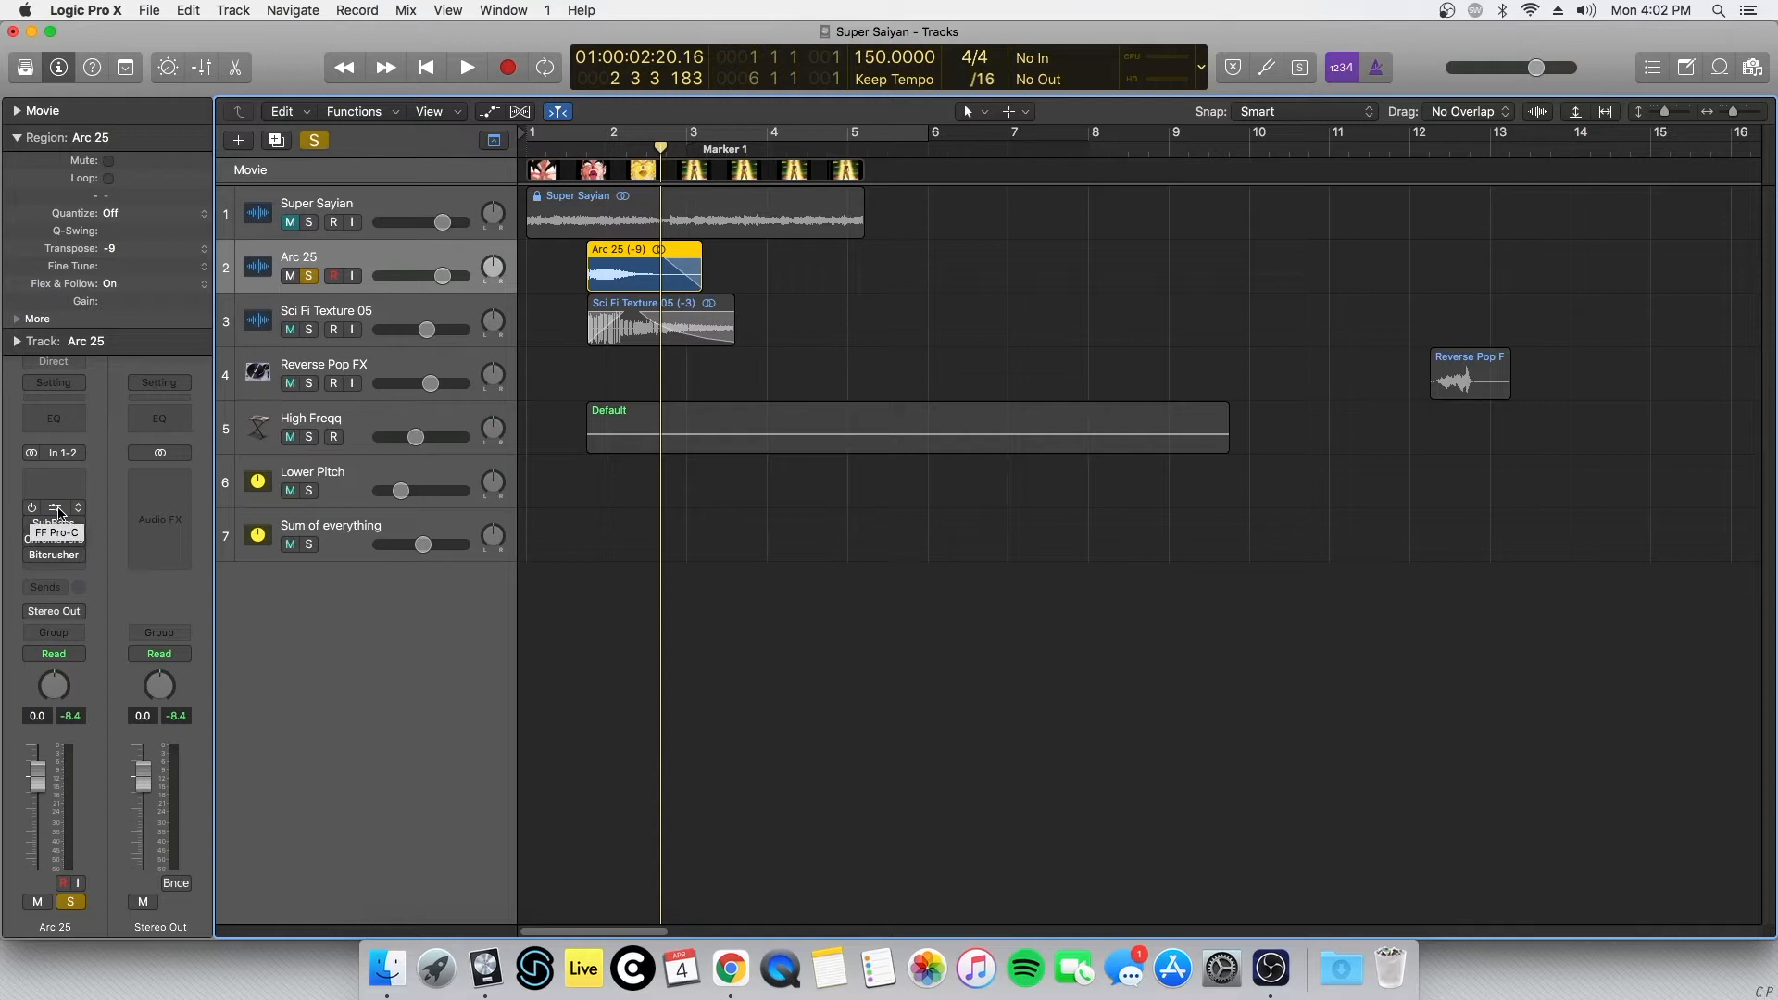
pyautogui.click(53, 507)
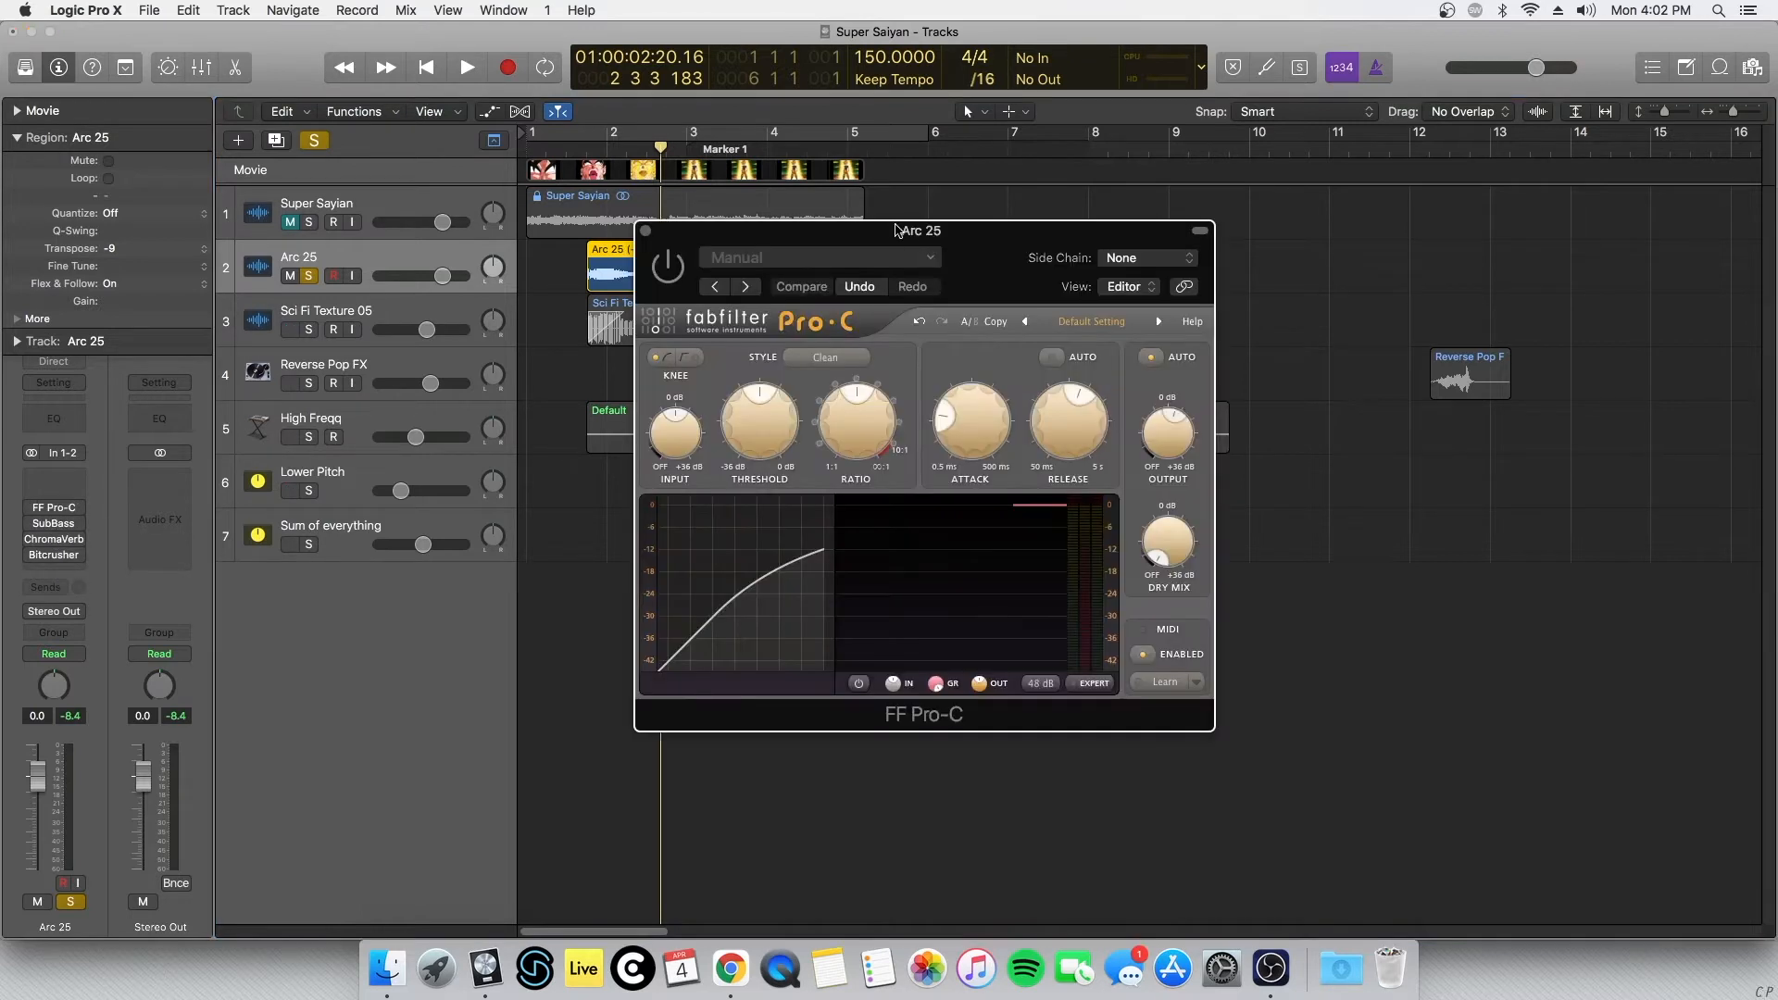
pyautogui.click(645, 231)
pyautogui.click(32, 507)
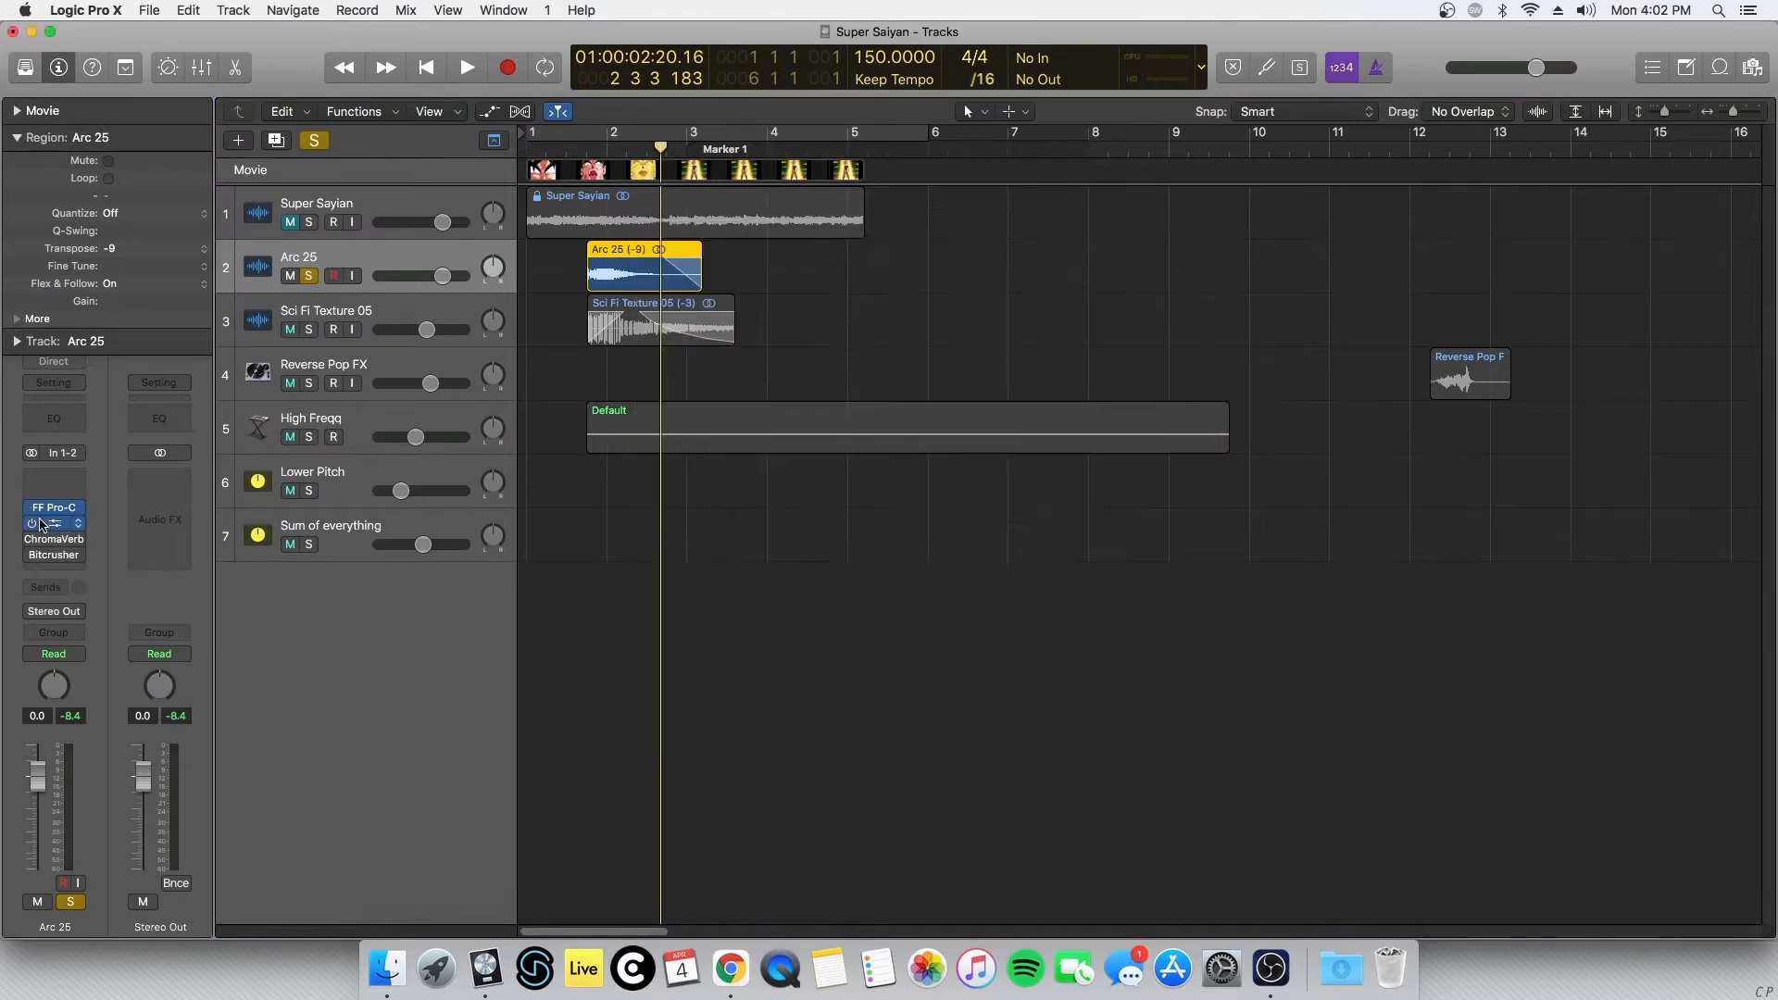
pyautogui.click(40, 524)
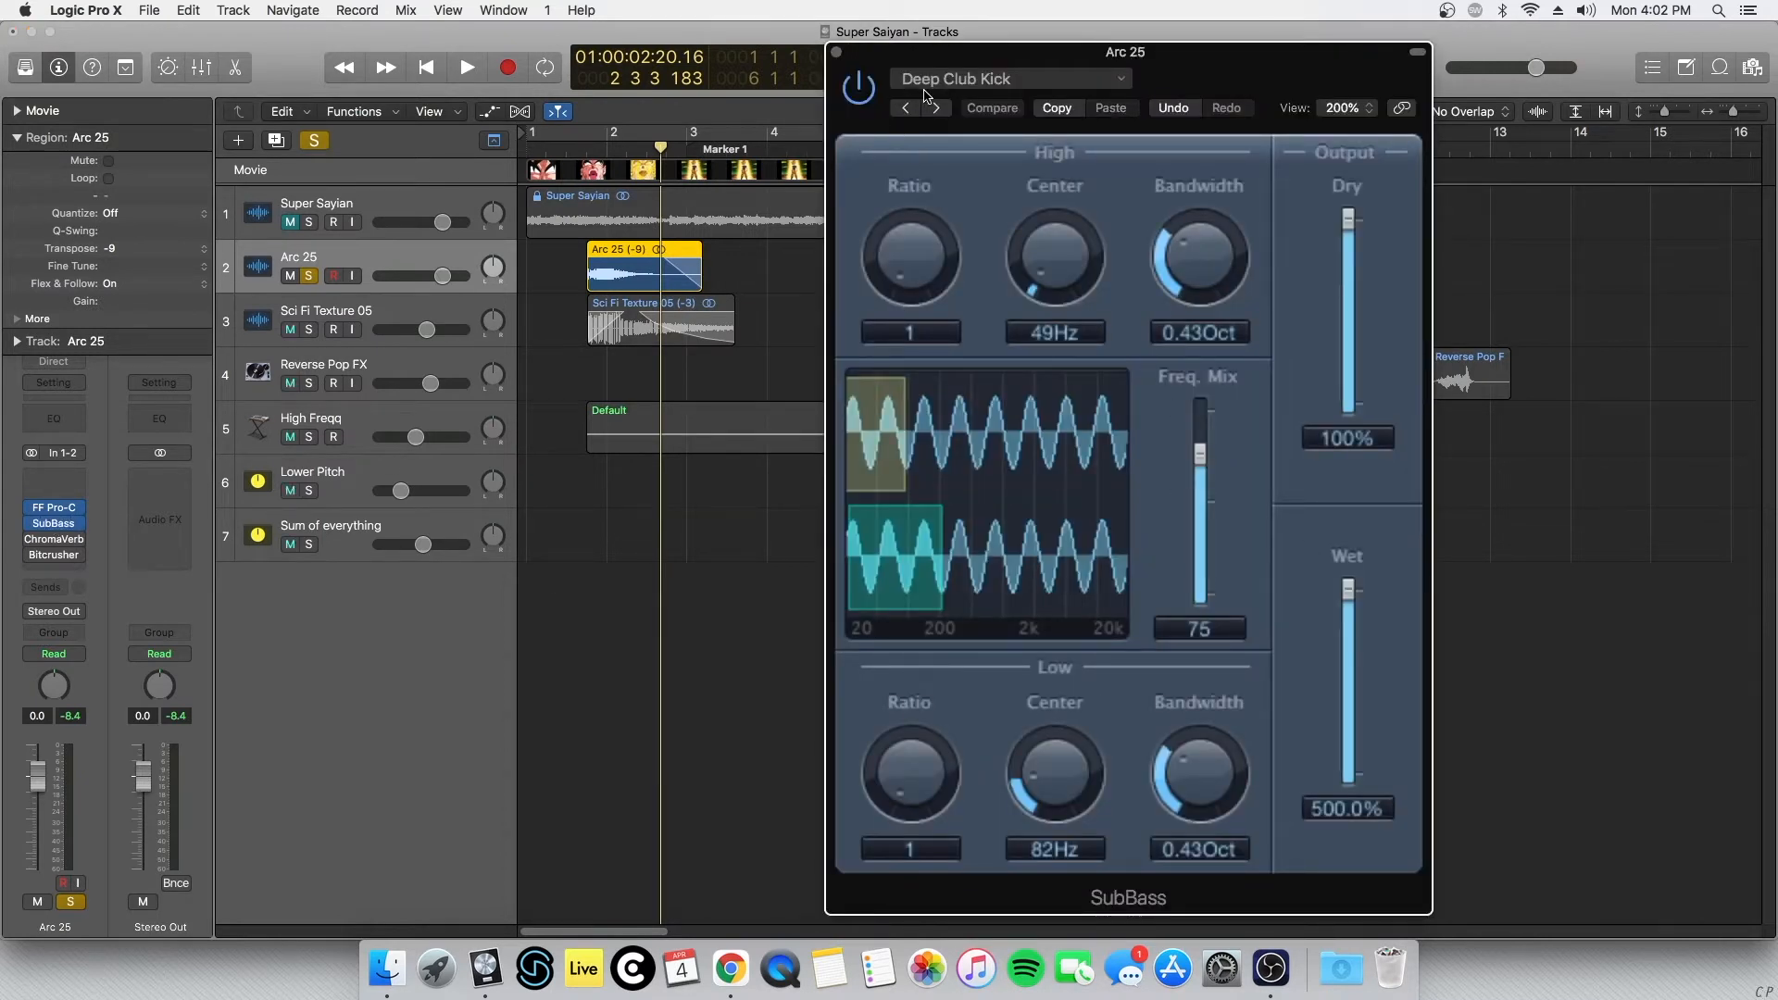
pyautogui.click(836, 52)
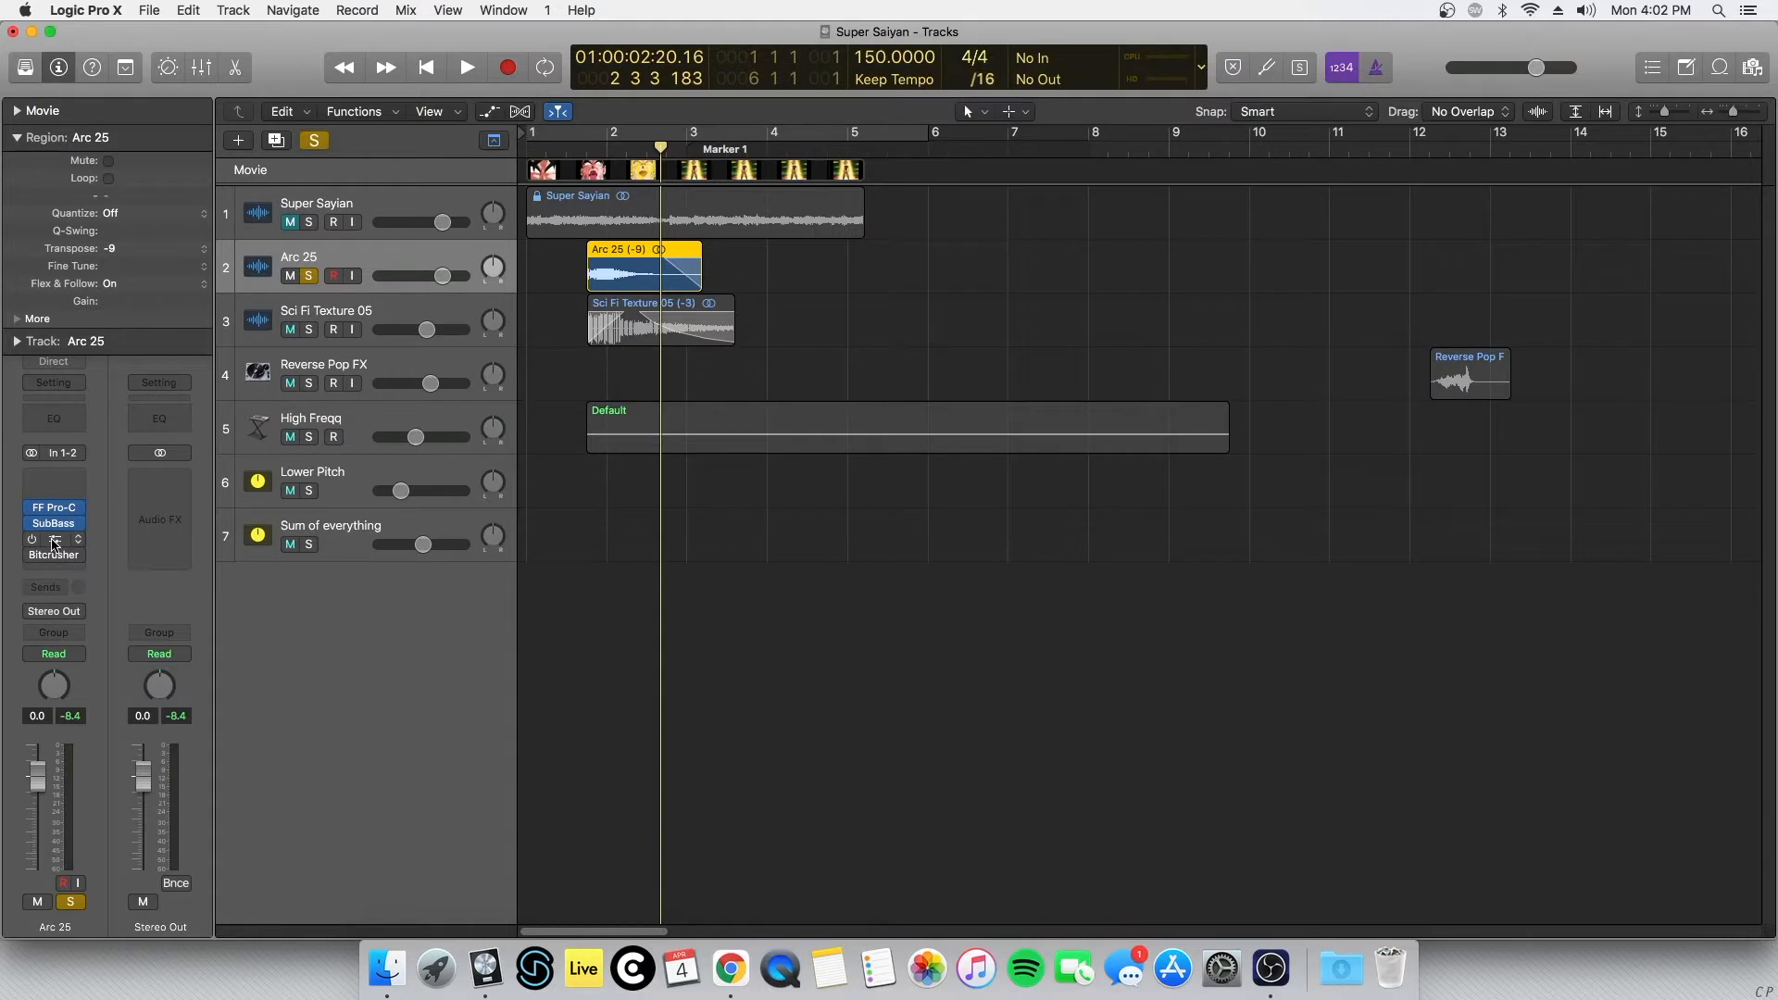
# Step: Turn ChromaVerb back on for the Arc 25 track, keeping the Airy room type, and review its settings
pyautogui.click(54, 543)
pyautogui.click(509, 181)
pyautogui.click(489, 185)
pyautogui.click(963, 252)
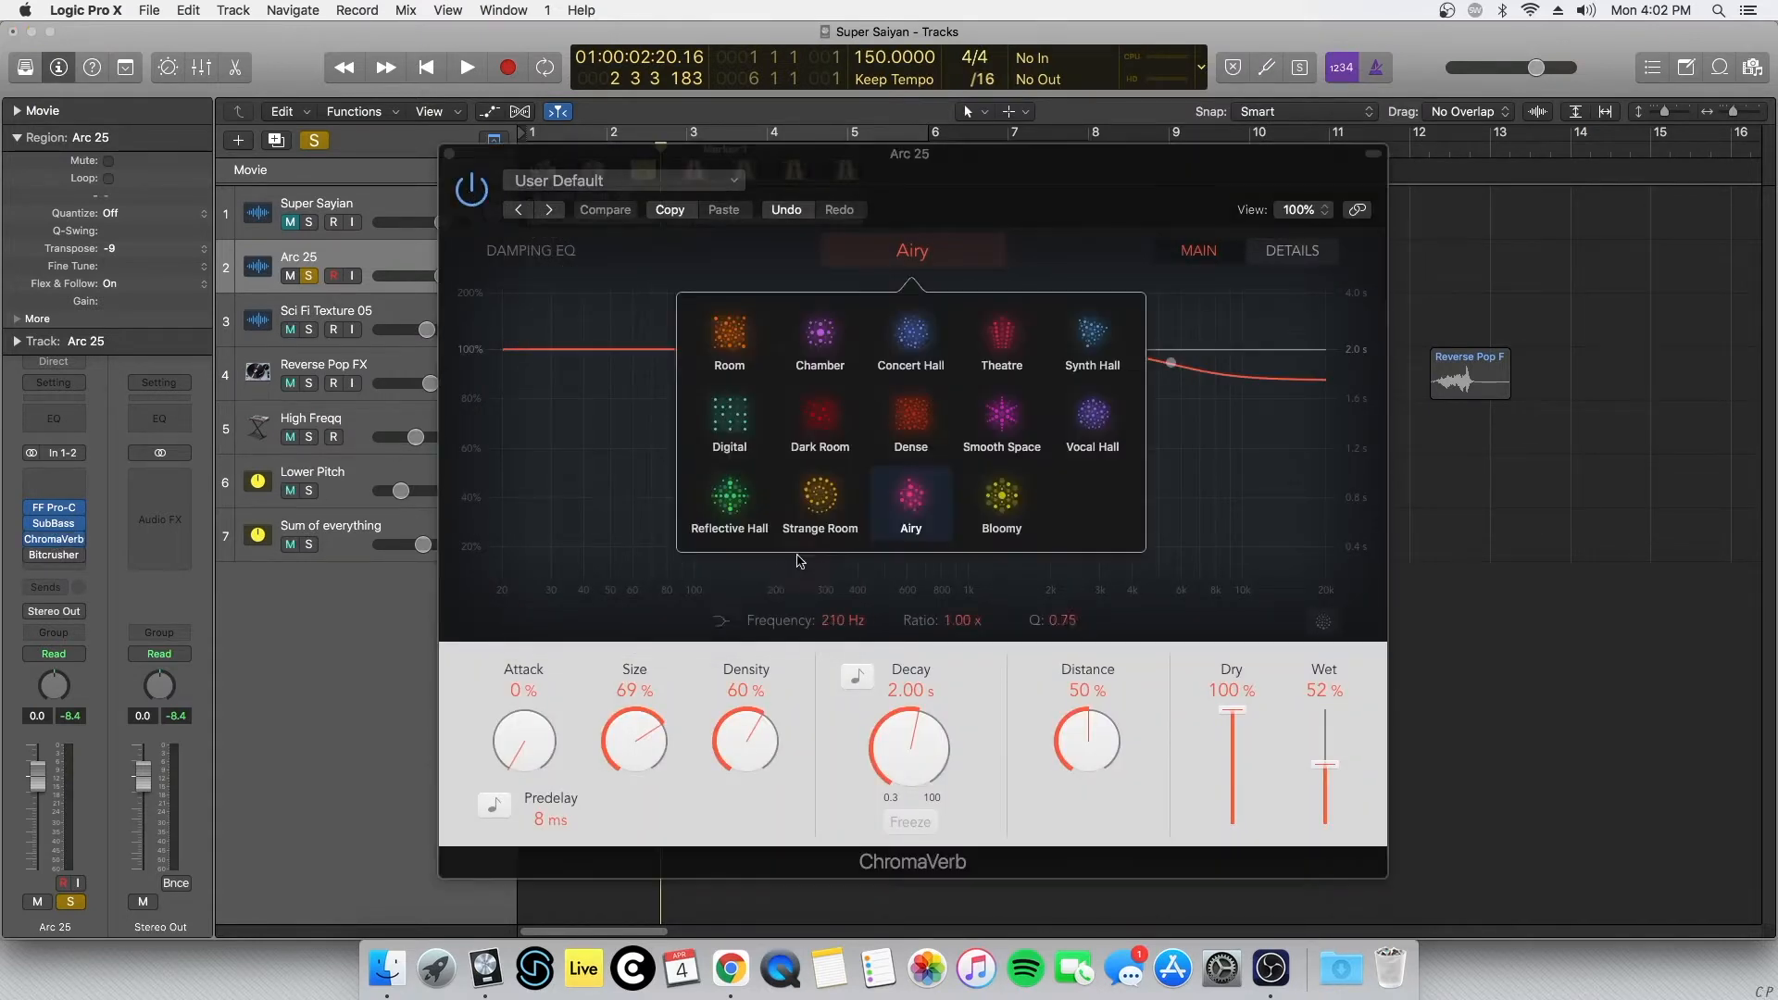
pyautogui.click(910, 509)
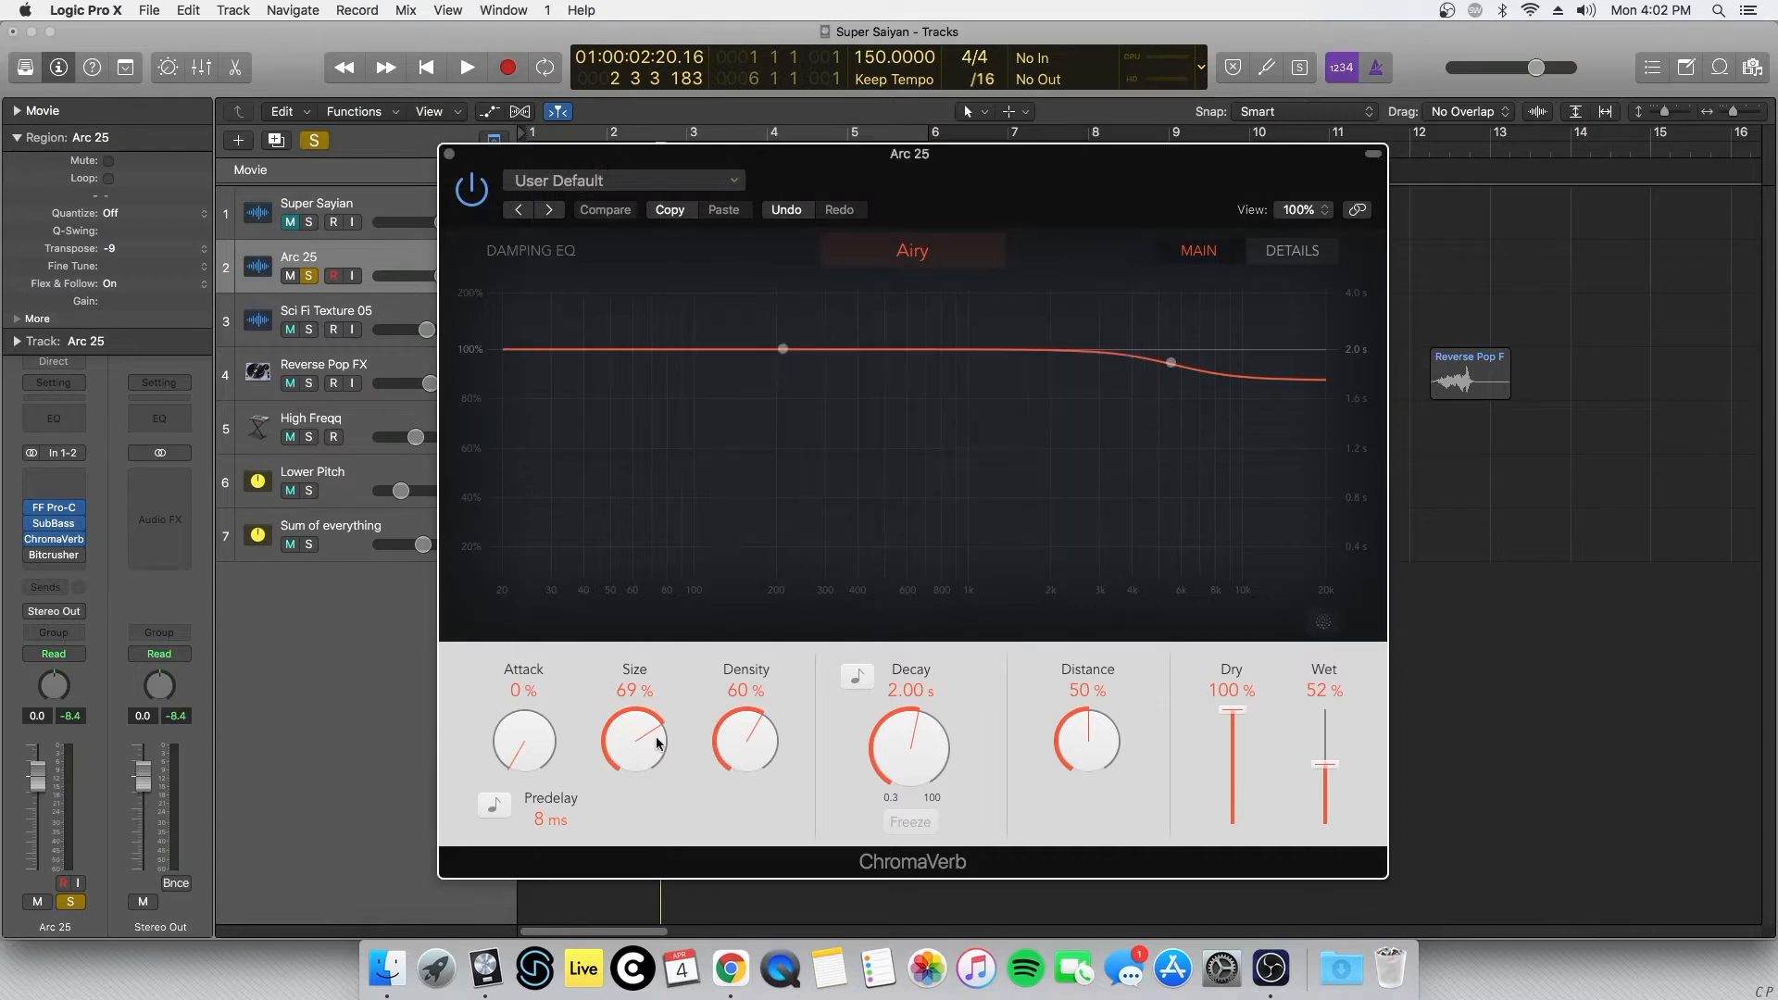
pyautogui.click(1296, 259)
pyautogui.click(449, 154)
# Step: Turn the Arc 25 track's Bitcrusher back on, check its settings and play back from just before the region
pyautogui.click(32, 556)
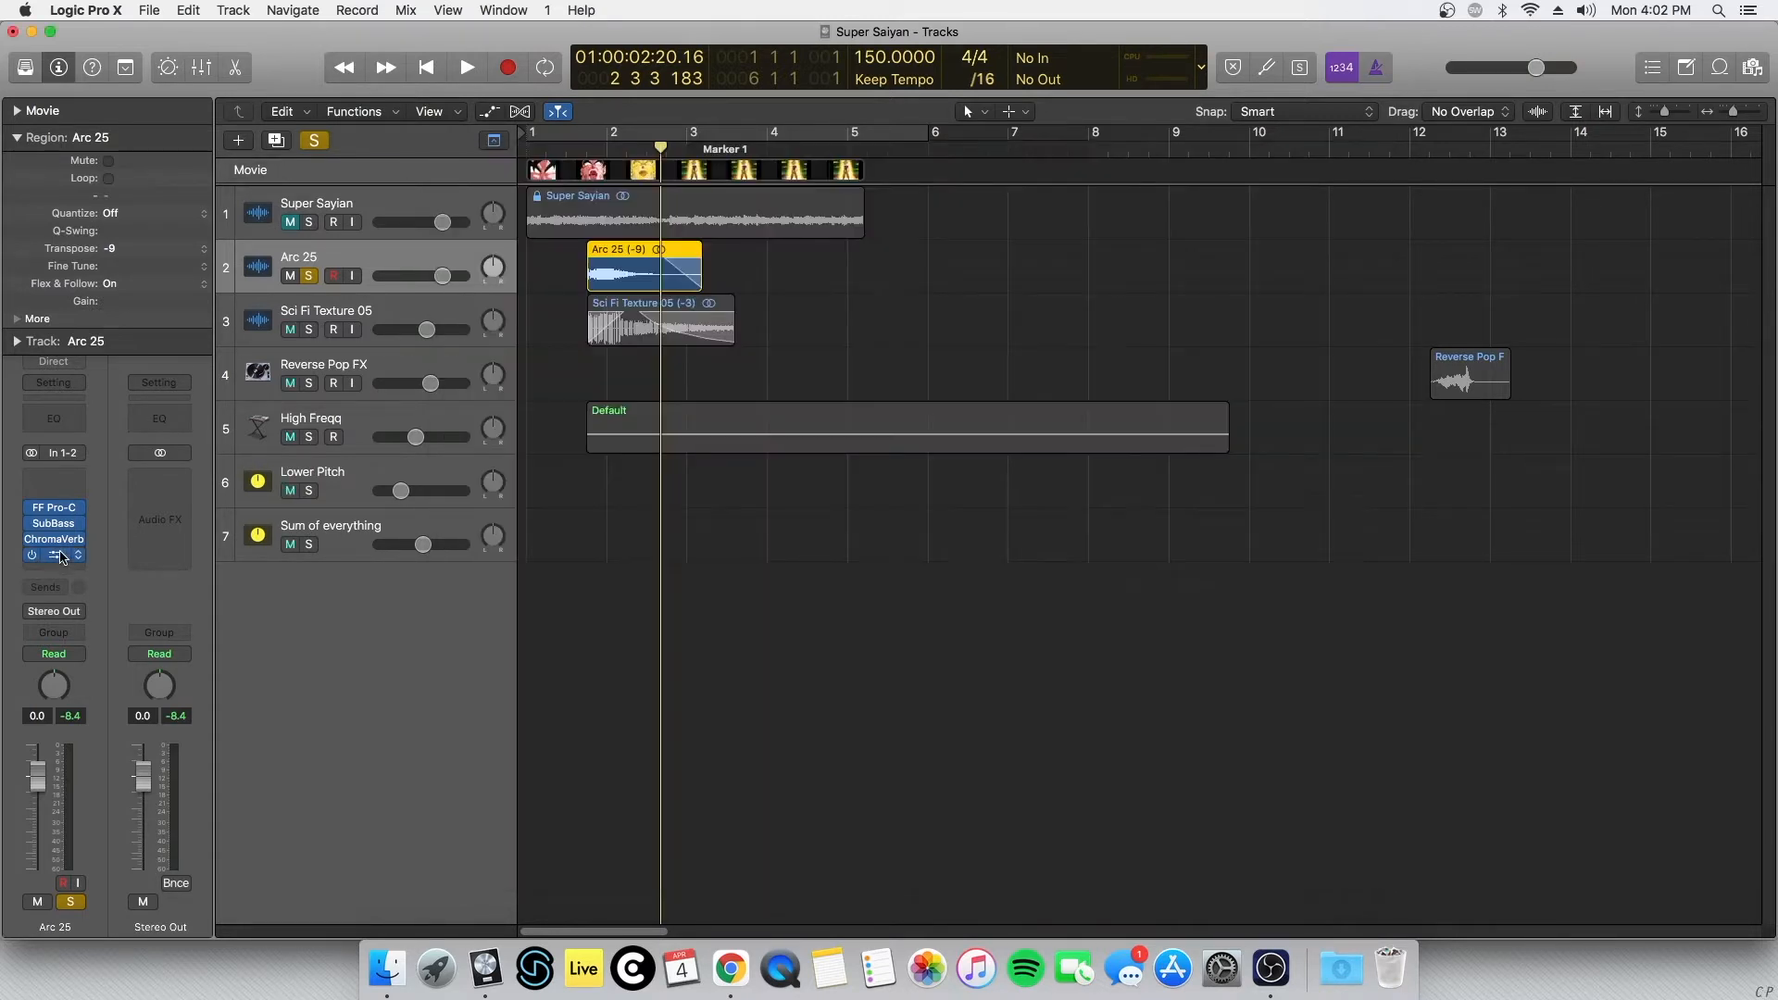
pyautogui.click(60, 555)
pyautogui.click(31, 51)
pyautogui.click(564, 150)
pyautogui.press('space')
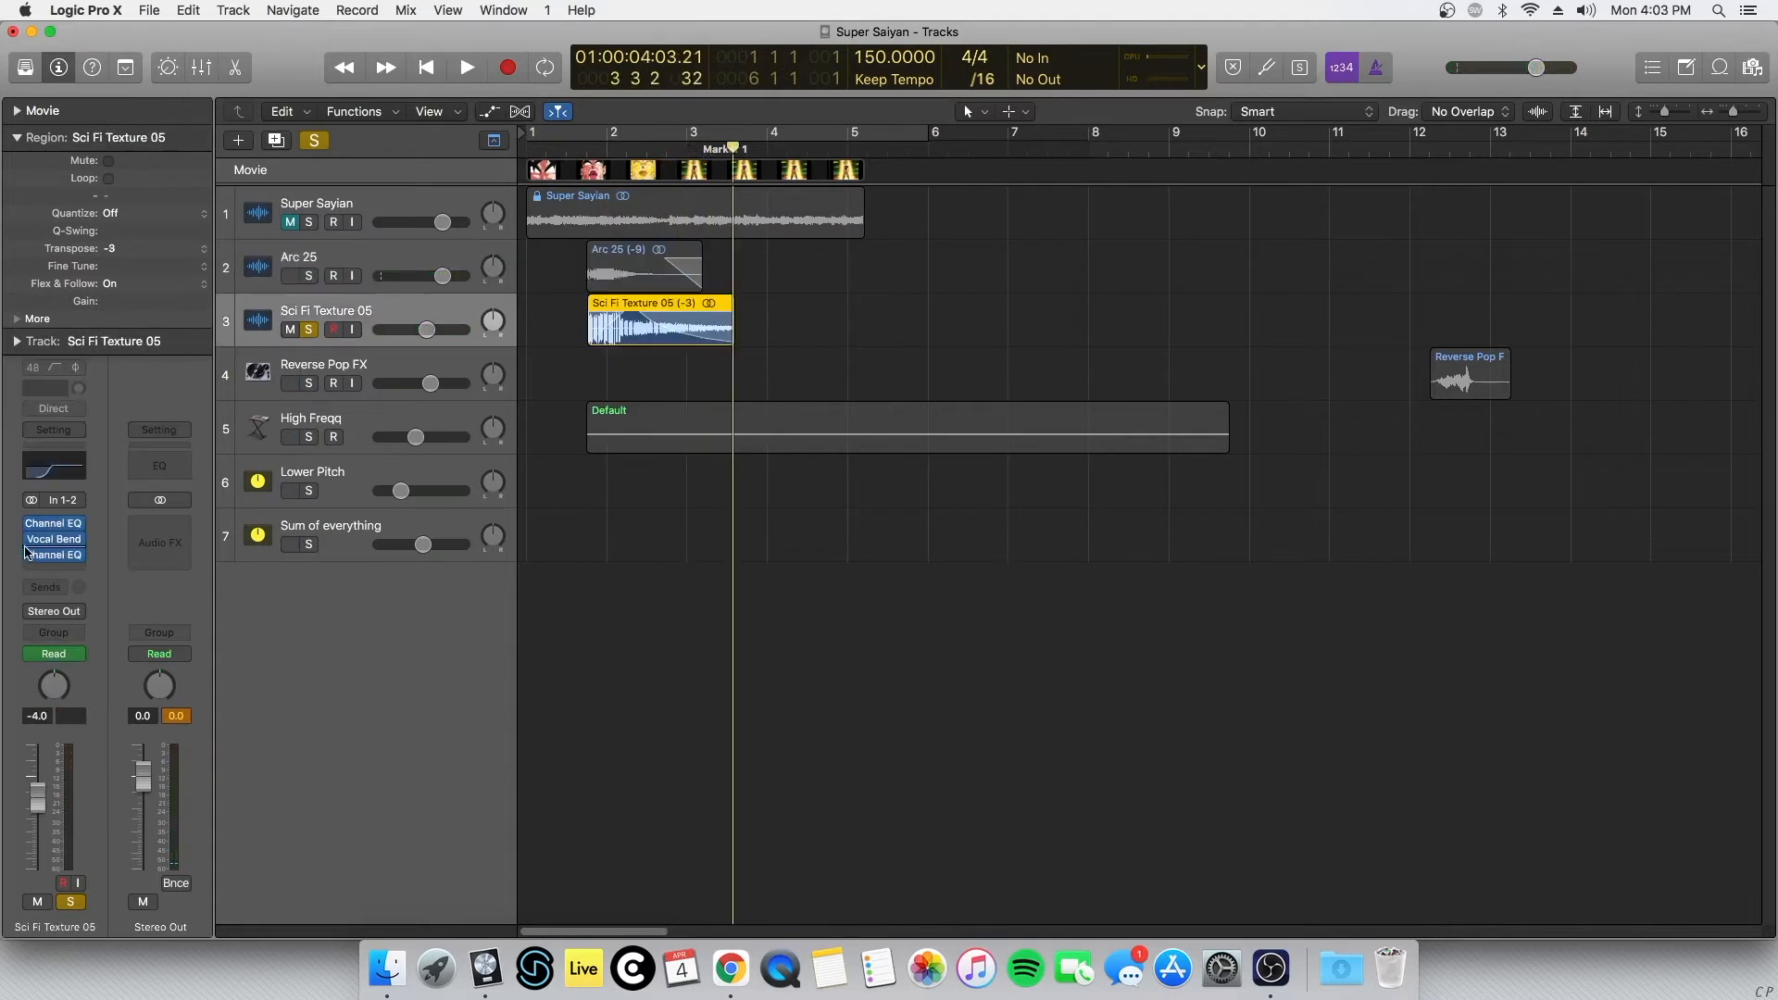
# Step: Bypass the Vocal Bend and Channel EQ plug-ins on the Sci Fi Texture 05 track and play its region dry
pyautogui.click(32, 556)
pyautogui.click(34, 541)
pyautogui.click(546, 287)
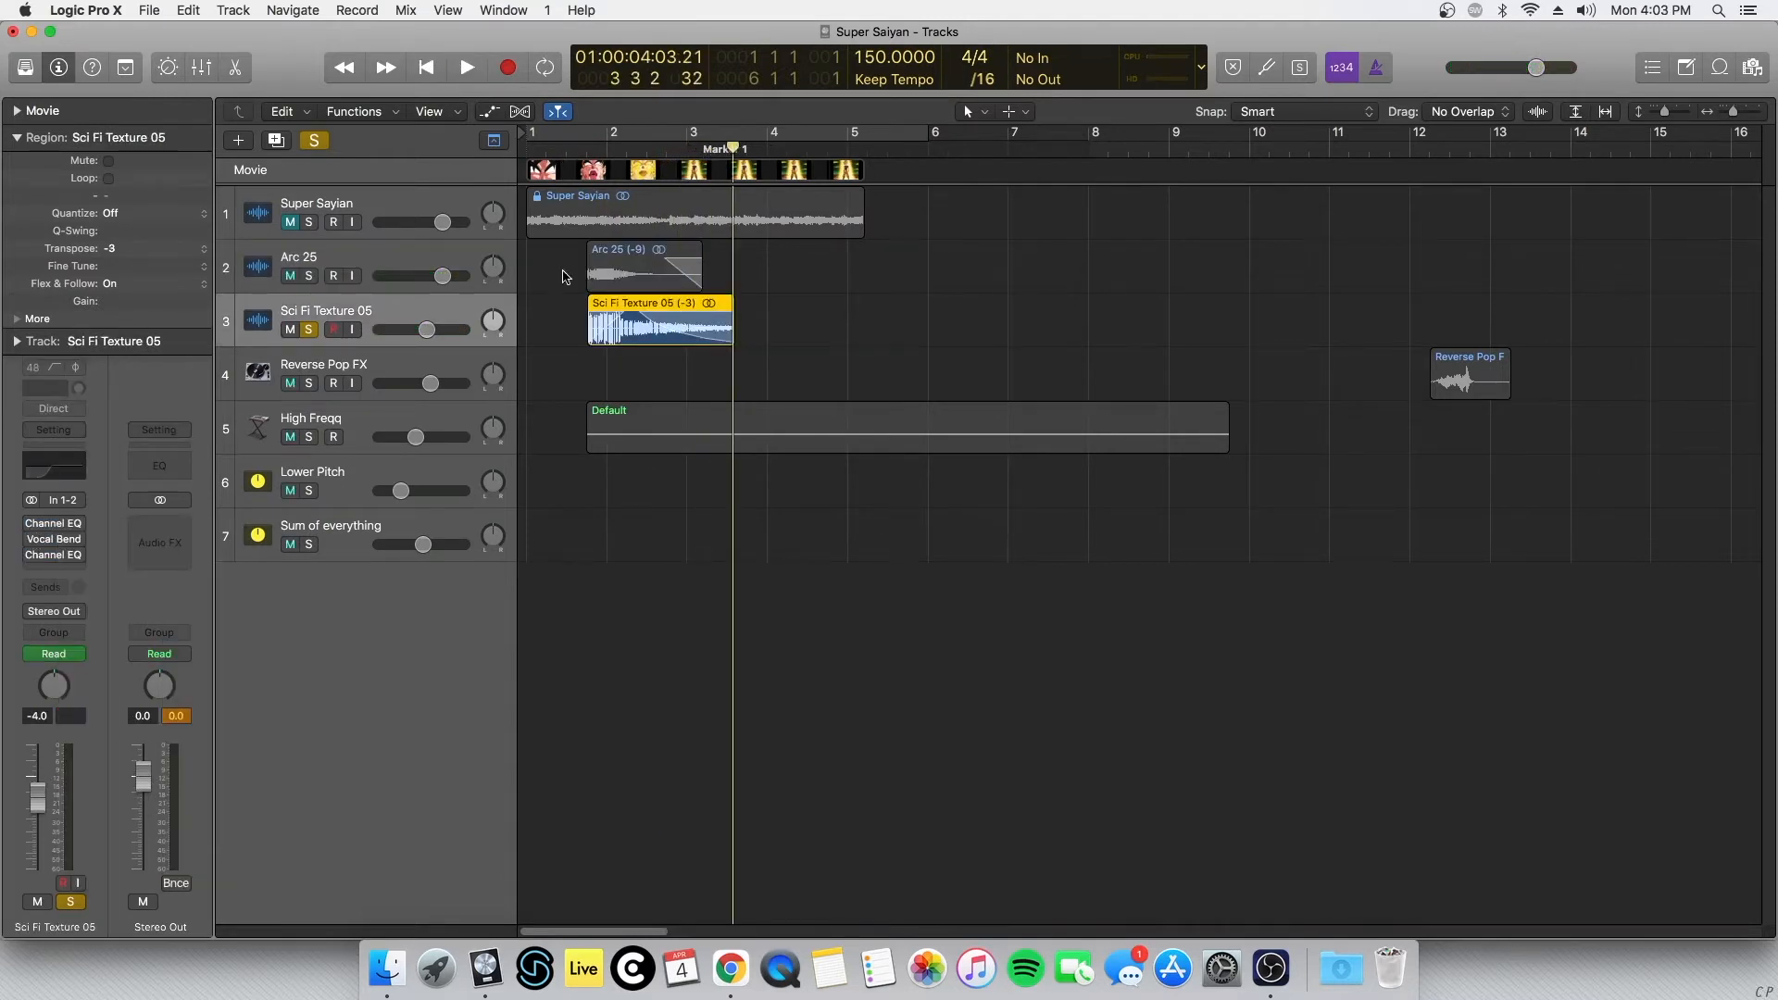
pyautogui.click(574, 153)
pyautogui.press('space')
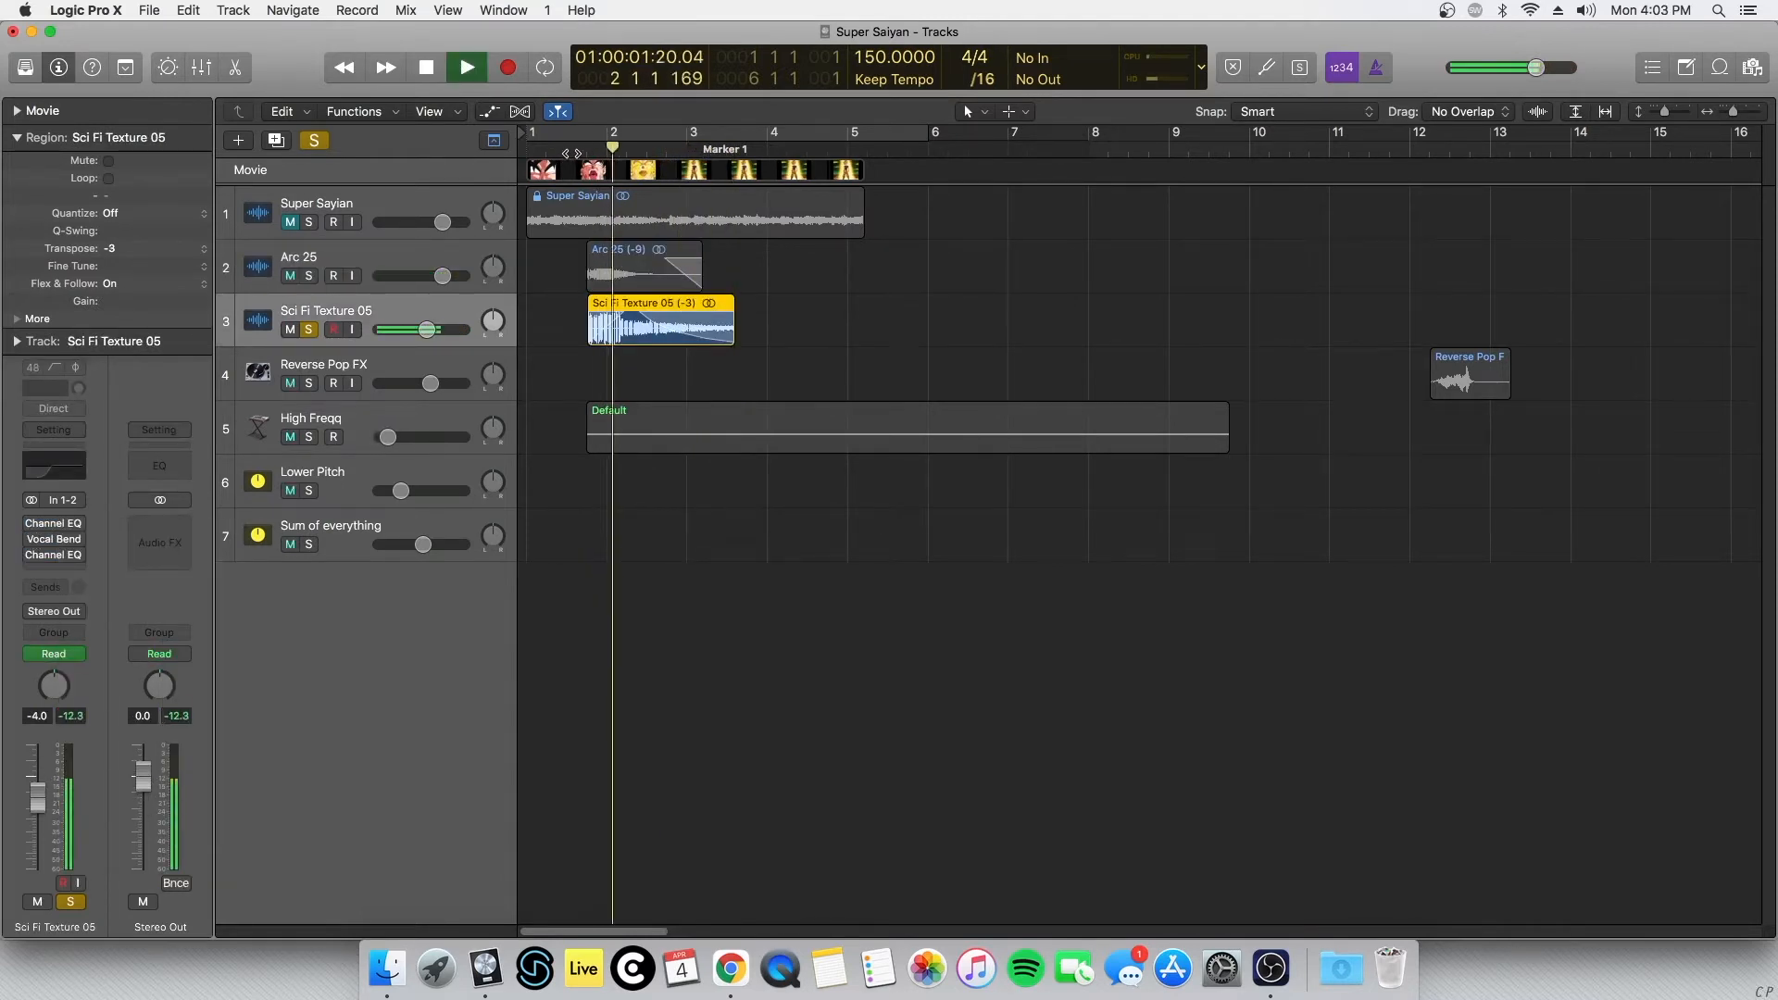
pyautogui.press('space')
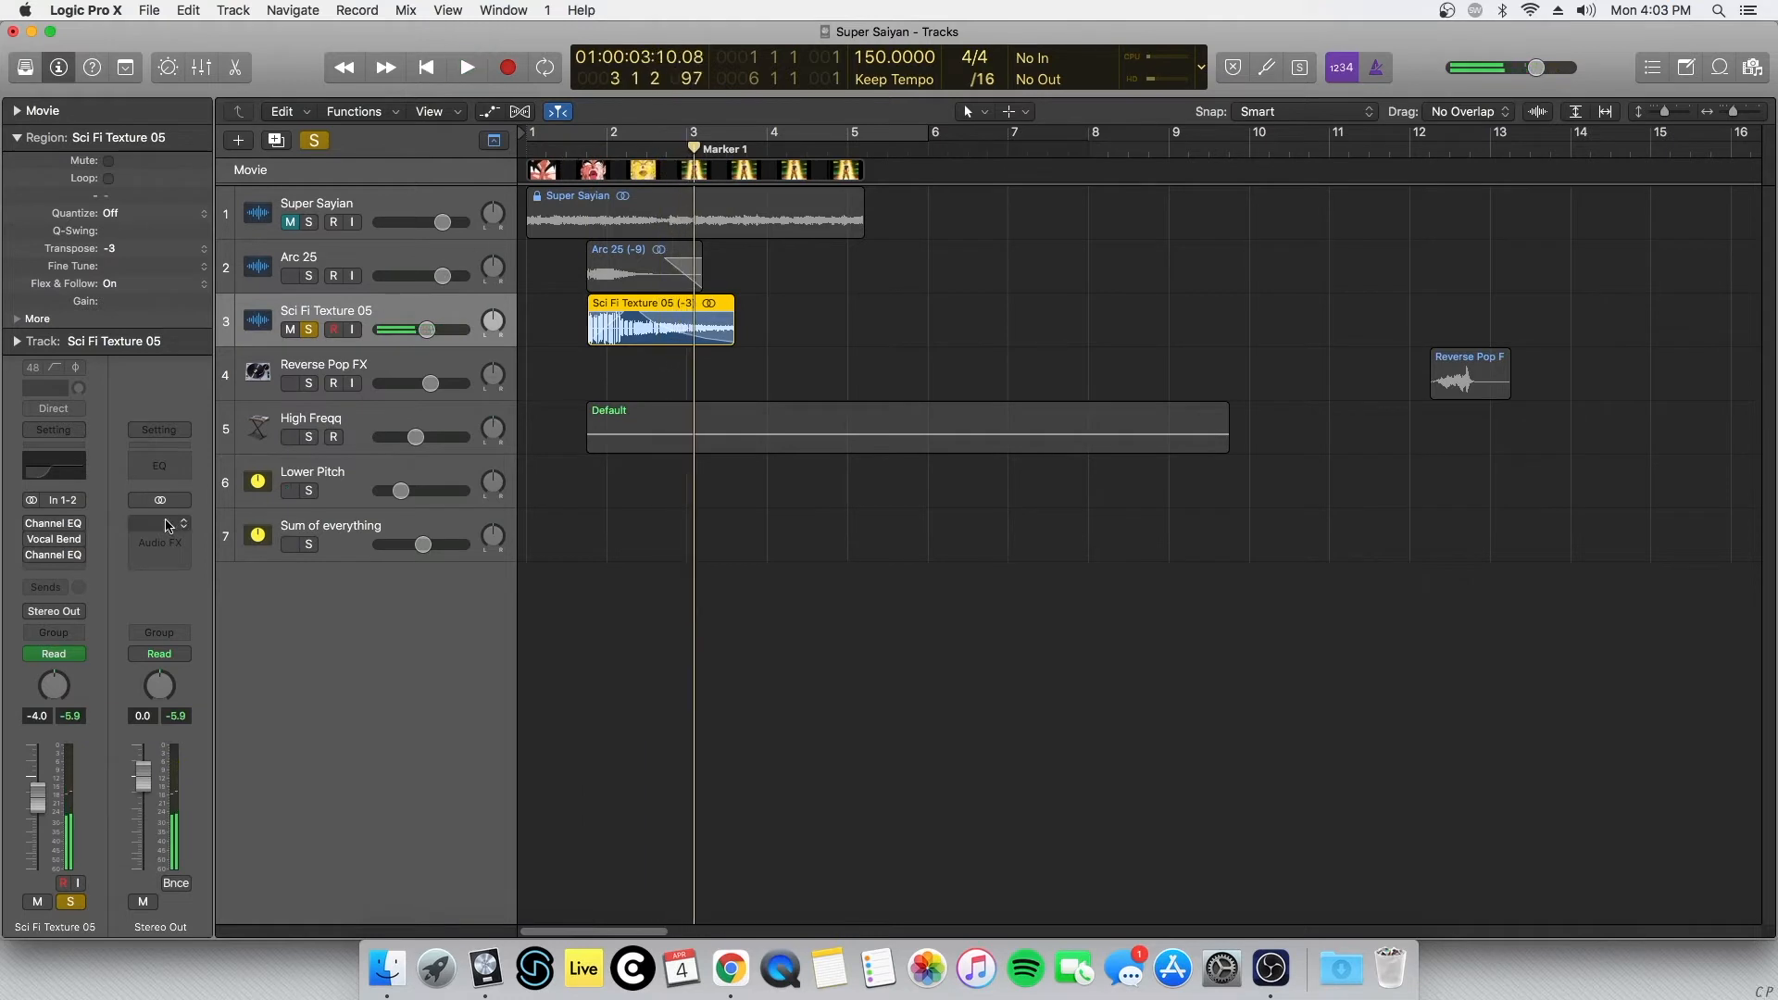
# Step: Turn Vocal Bend and Channel EQ back on for the Sci Fi Texture 05 track, checking its pitch automation and EQ curve
pyautogui.click(33, 539)
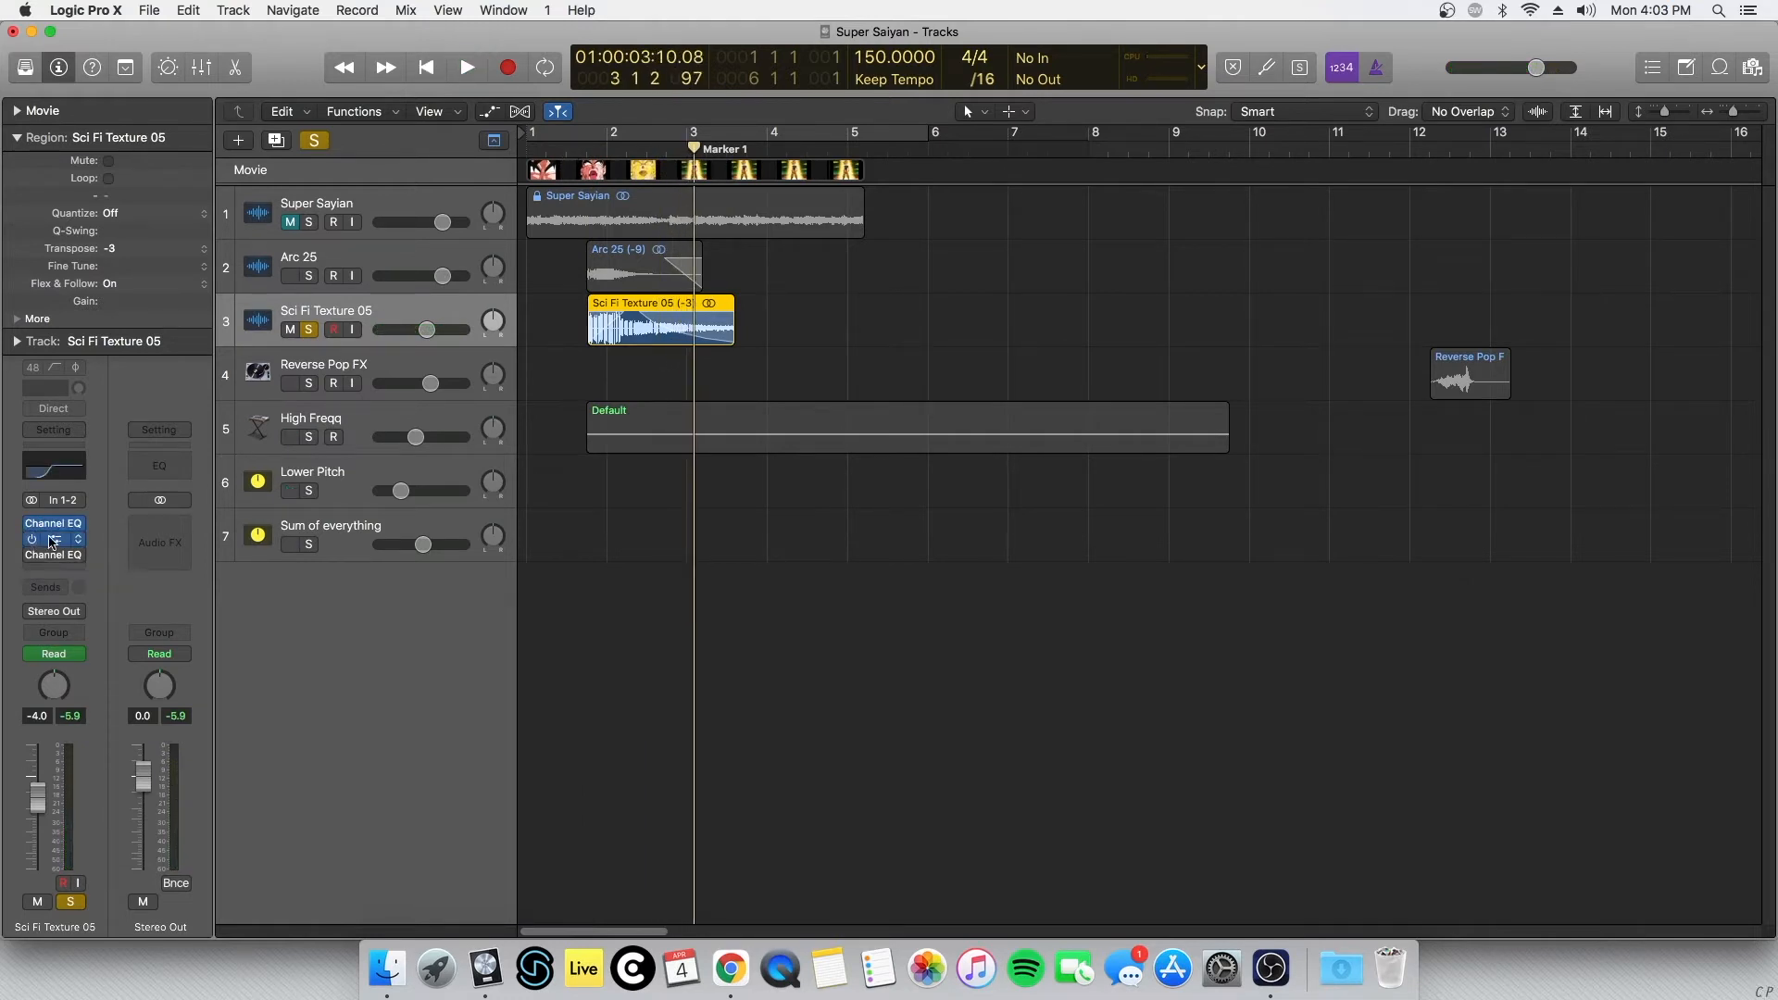
pyautogui.press('a')
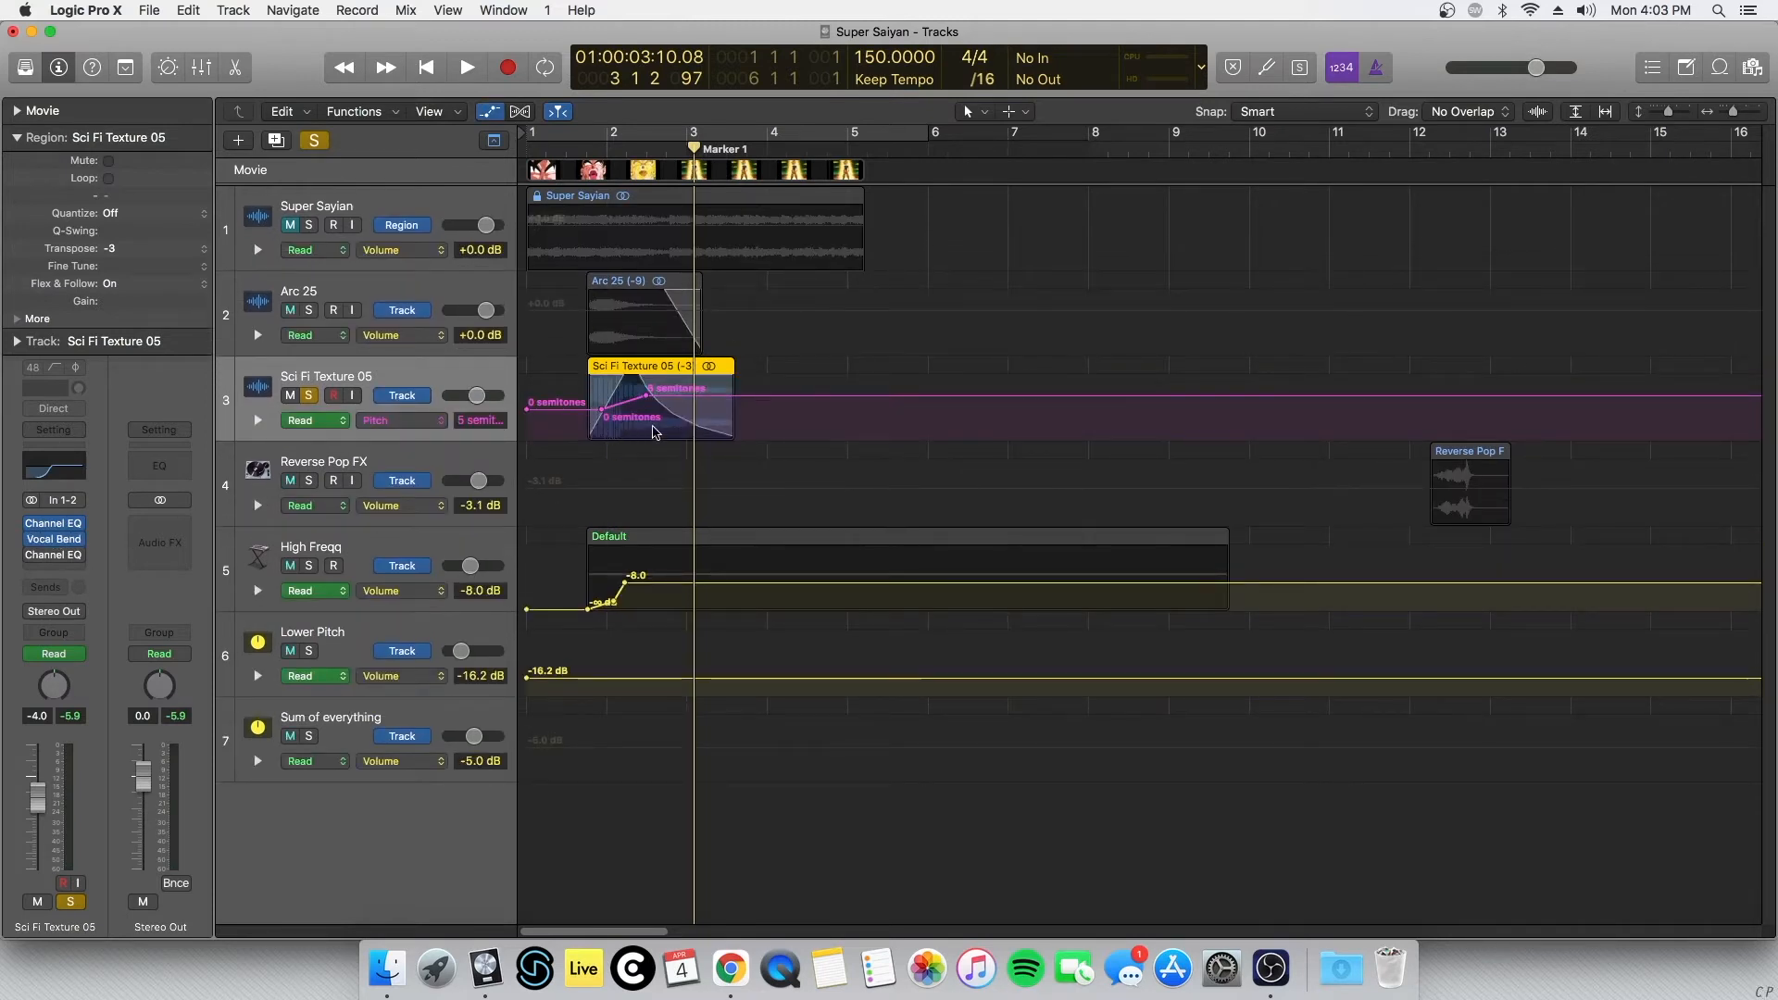
pyautogui.click(57, 556)
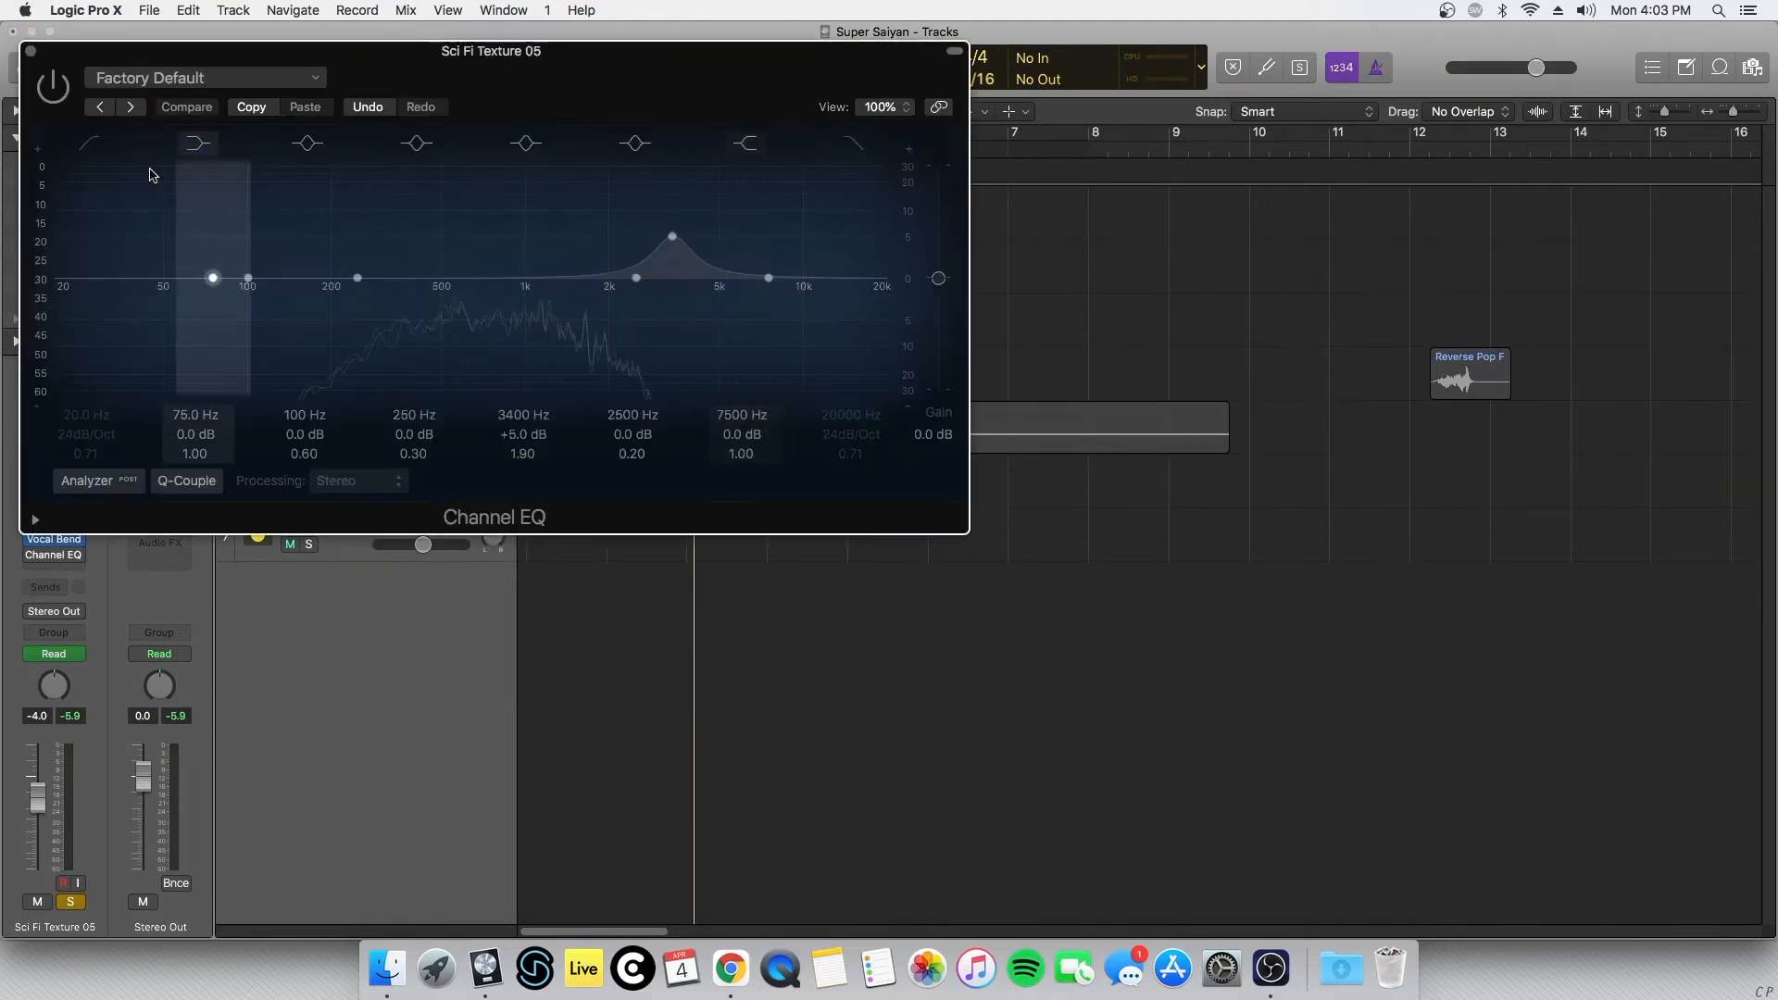
pyautogui.click(55, 86)
pyautogui.click(31, 51)
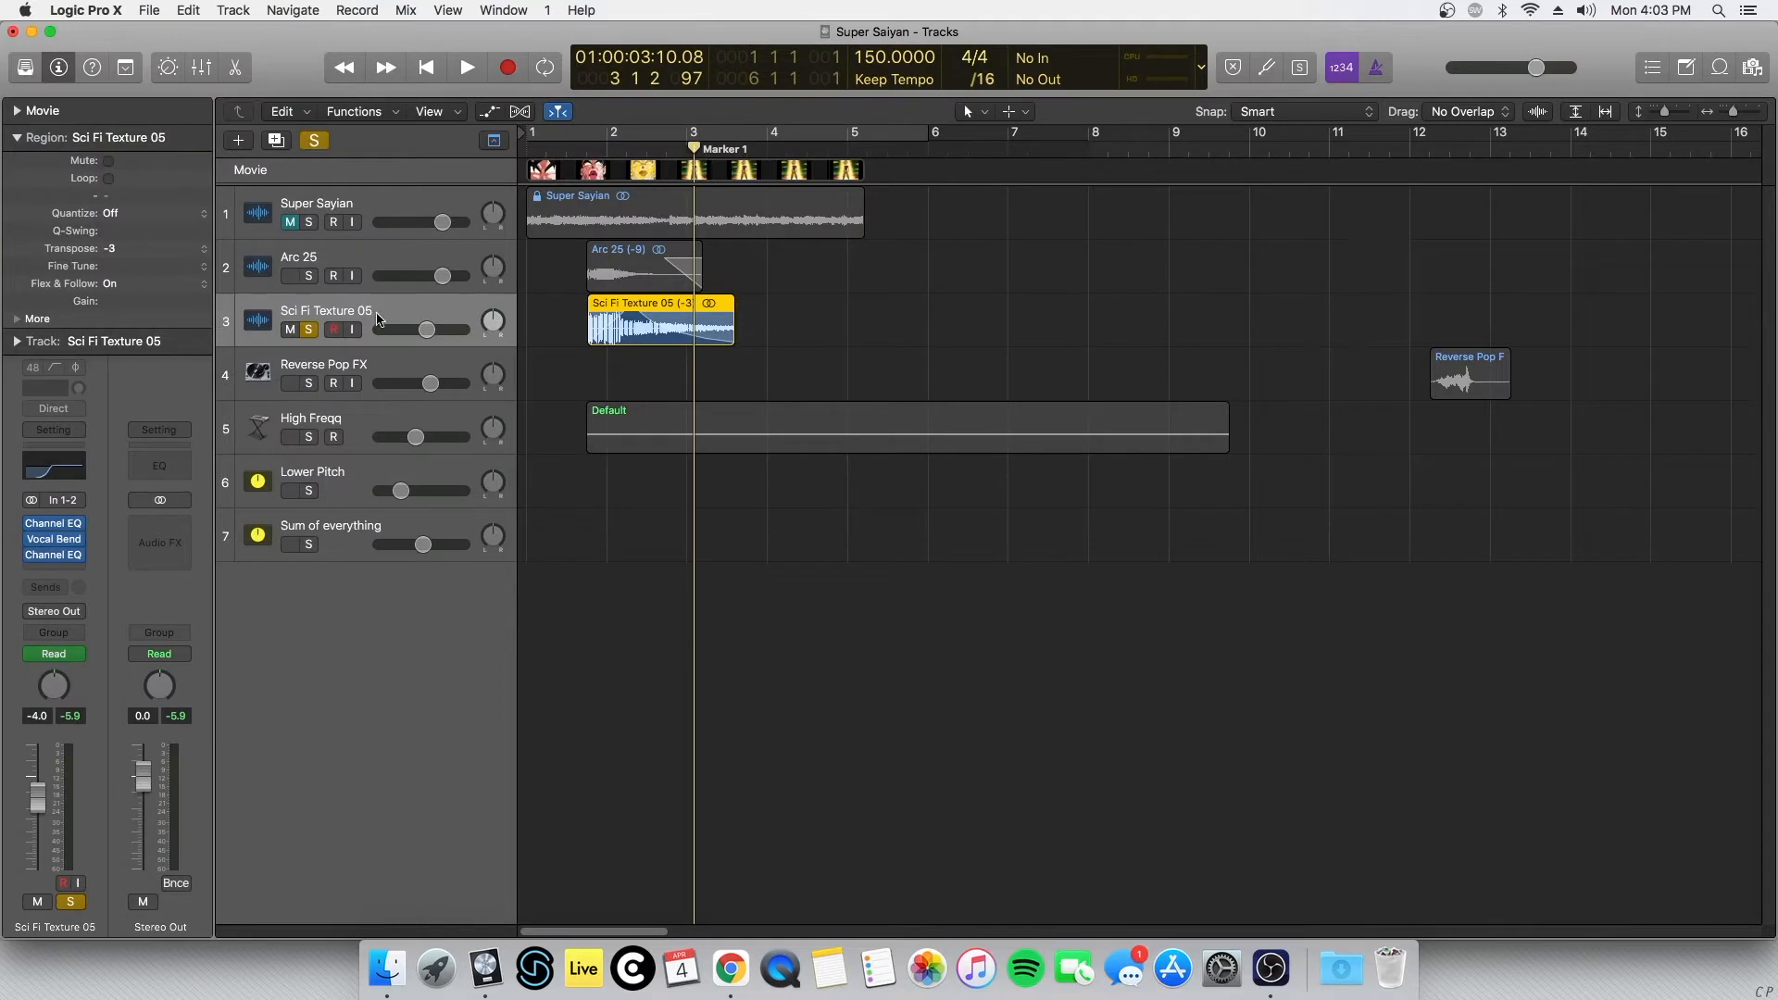
# Step: Solo Arc 25 along with Sci Fi Texture 05 and play both layers together
pyautogui.click(309, 275)
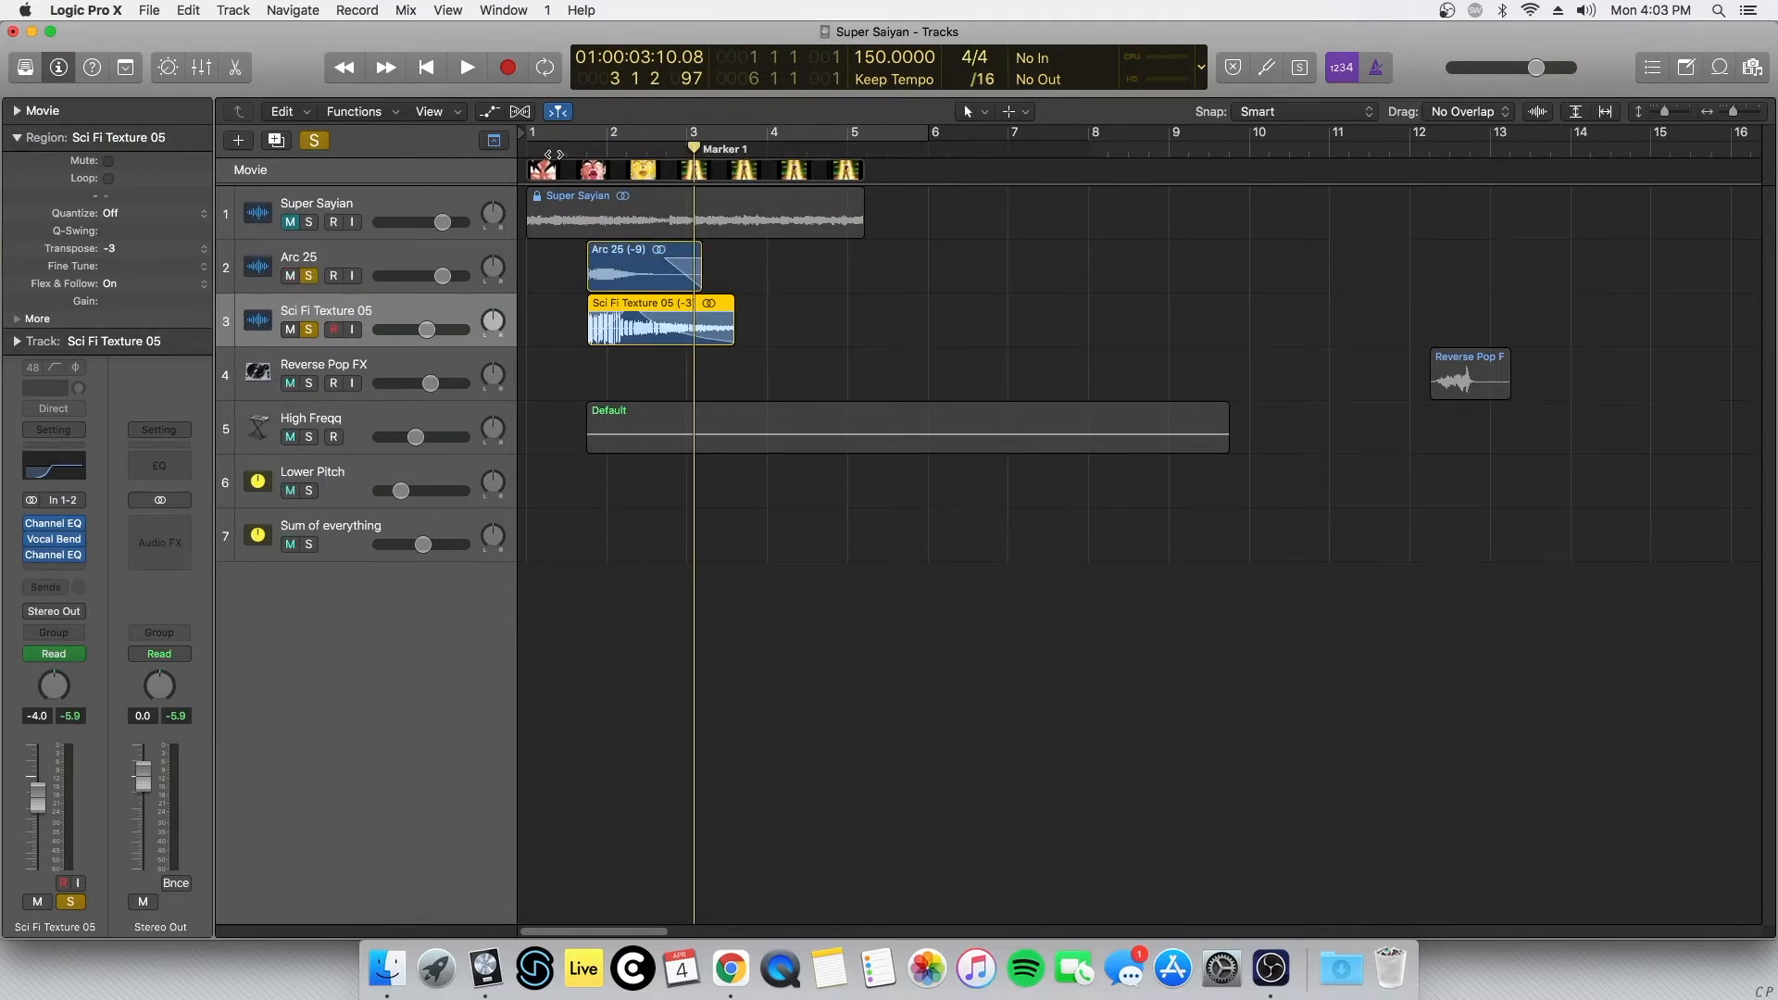
pyautogui.press('Return')
pyautogui.press('space')
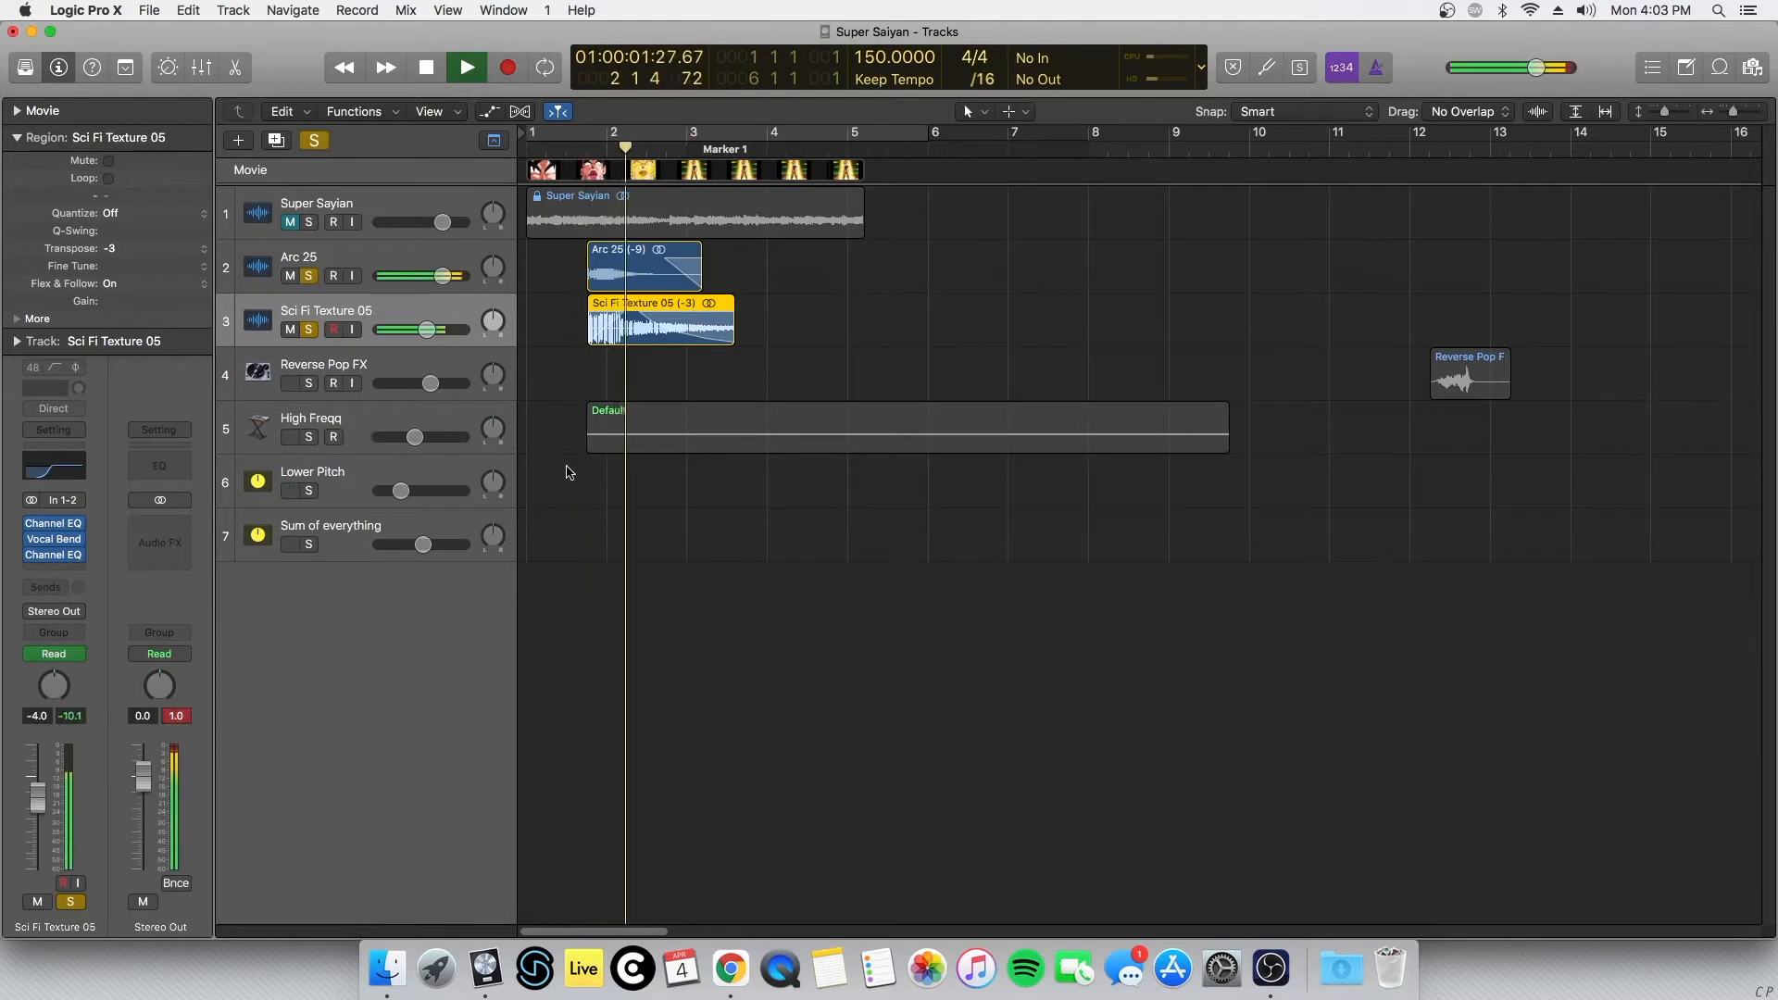
pyautogui.press('space')
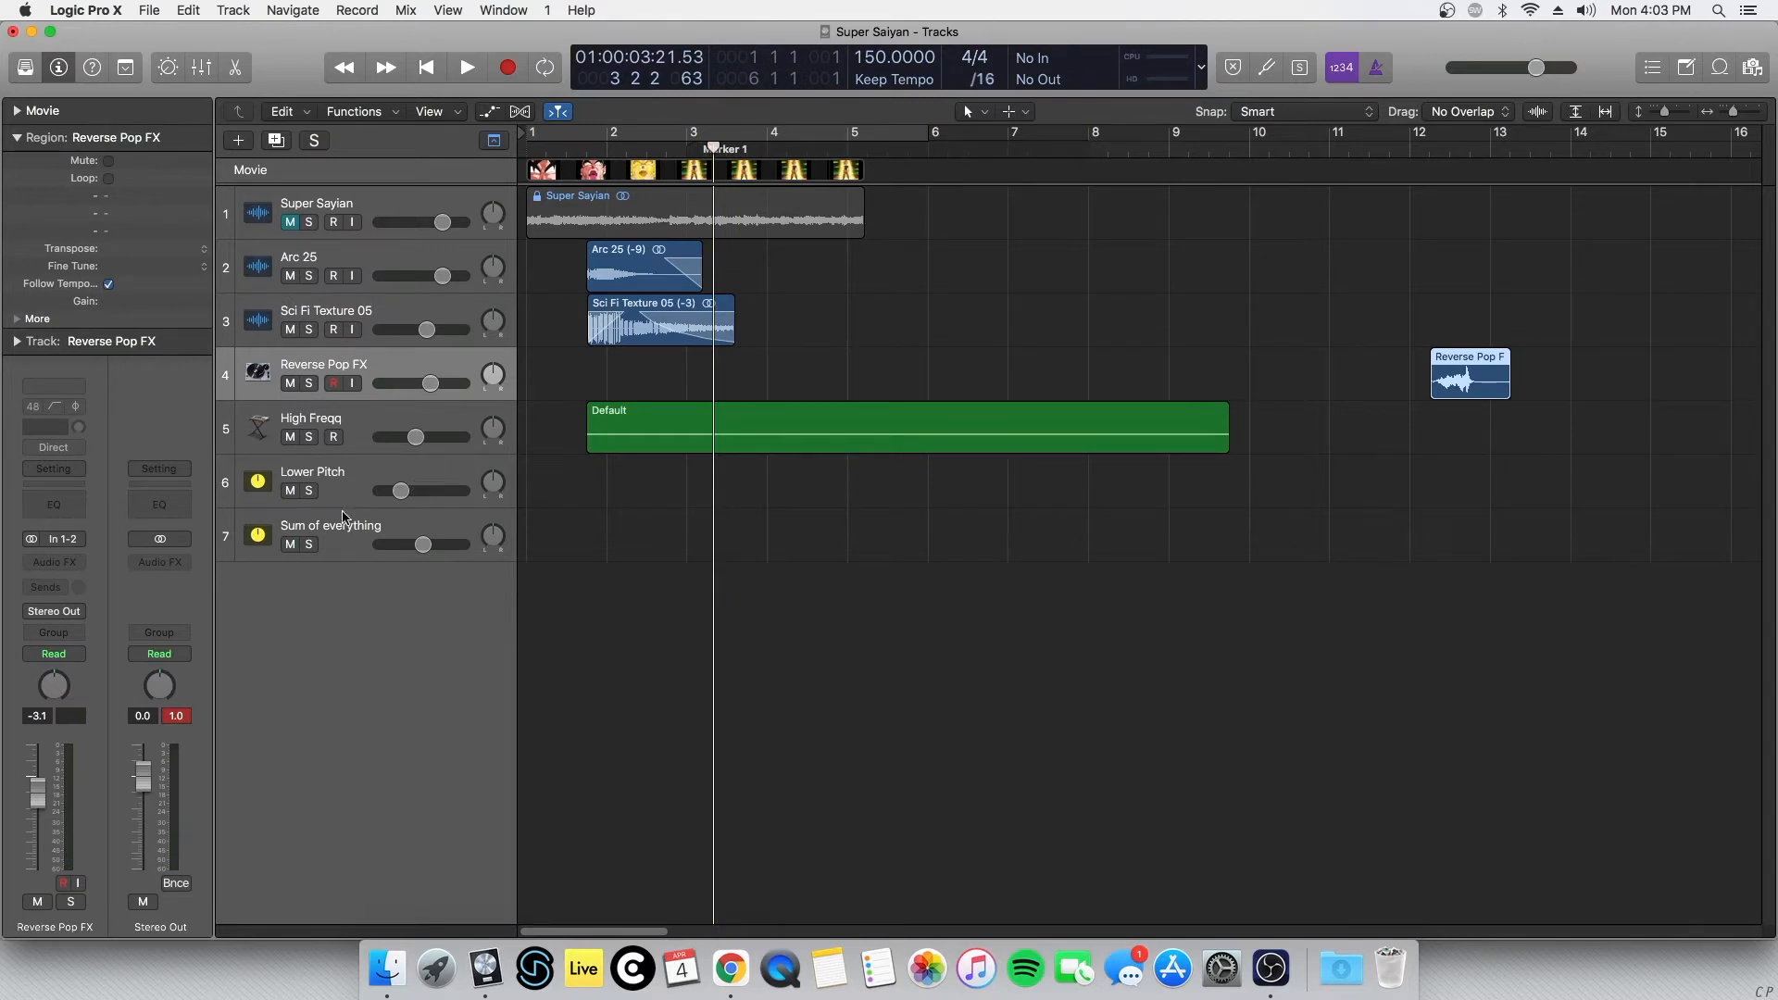
# Step: Solo the High Freqq track, listen to it and turn its solo off
pyautogui.click(309, 437)
pyautogui.press('space')
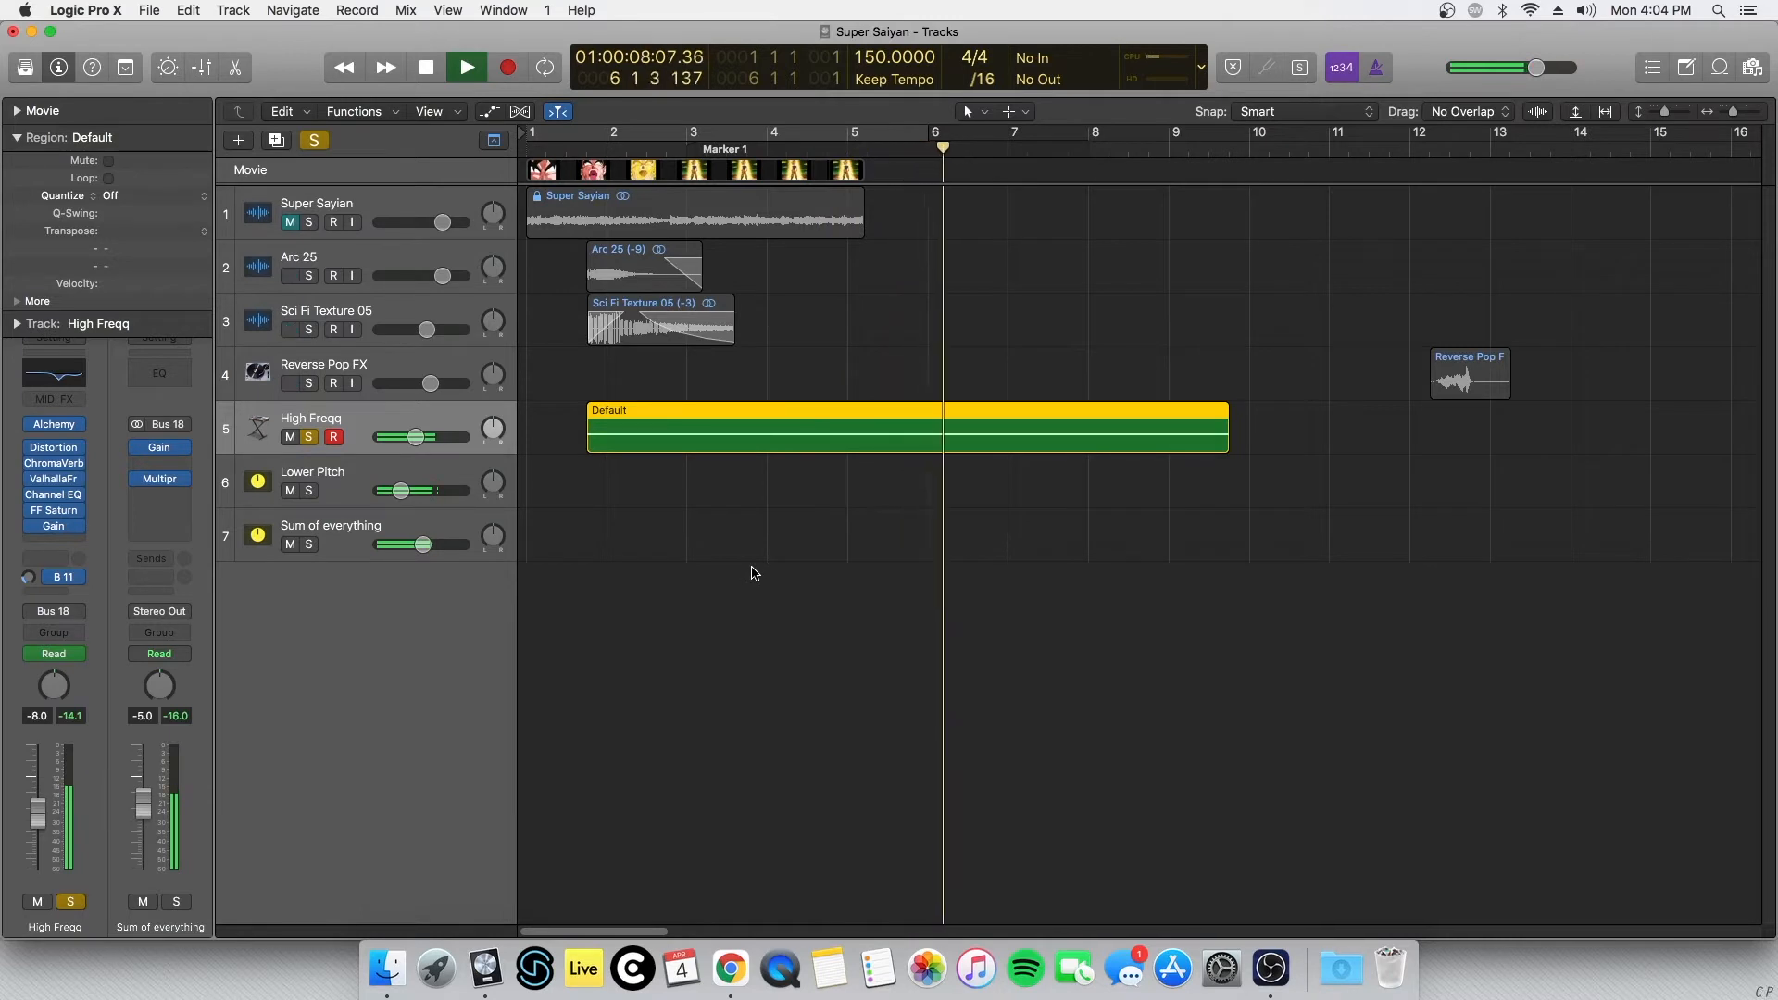
pyautogui.press('space')
pyautogui.press('s')
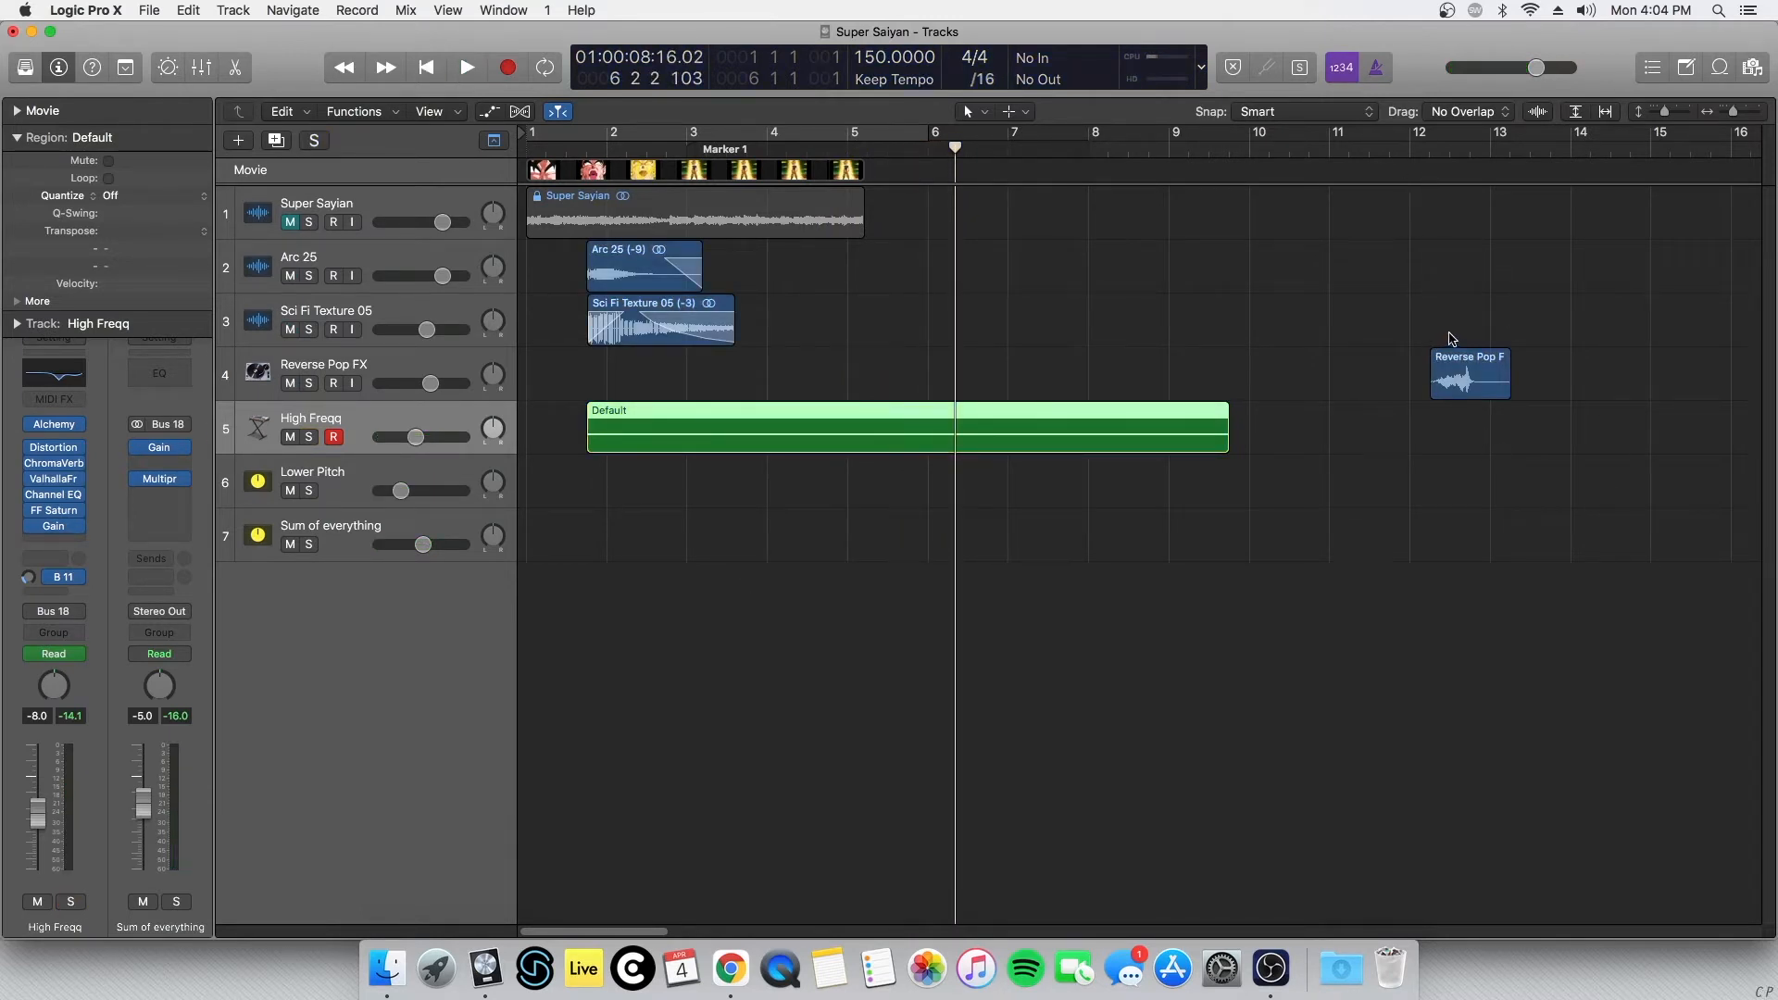
# Step: Play the Reverse Pop FX region from its start near bar 12
pyautogui.click(1428, 152)
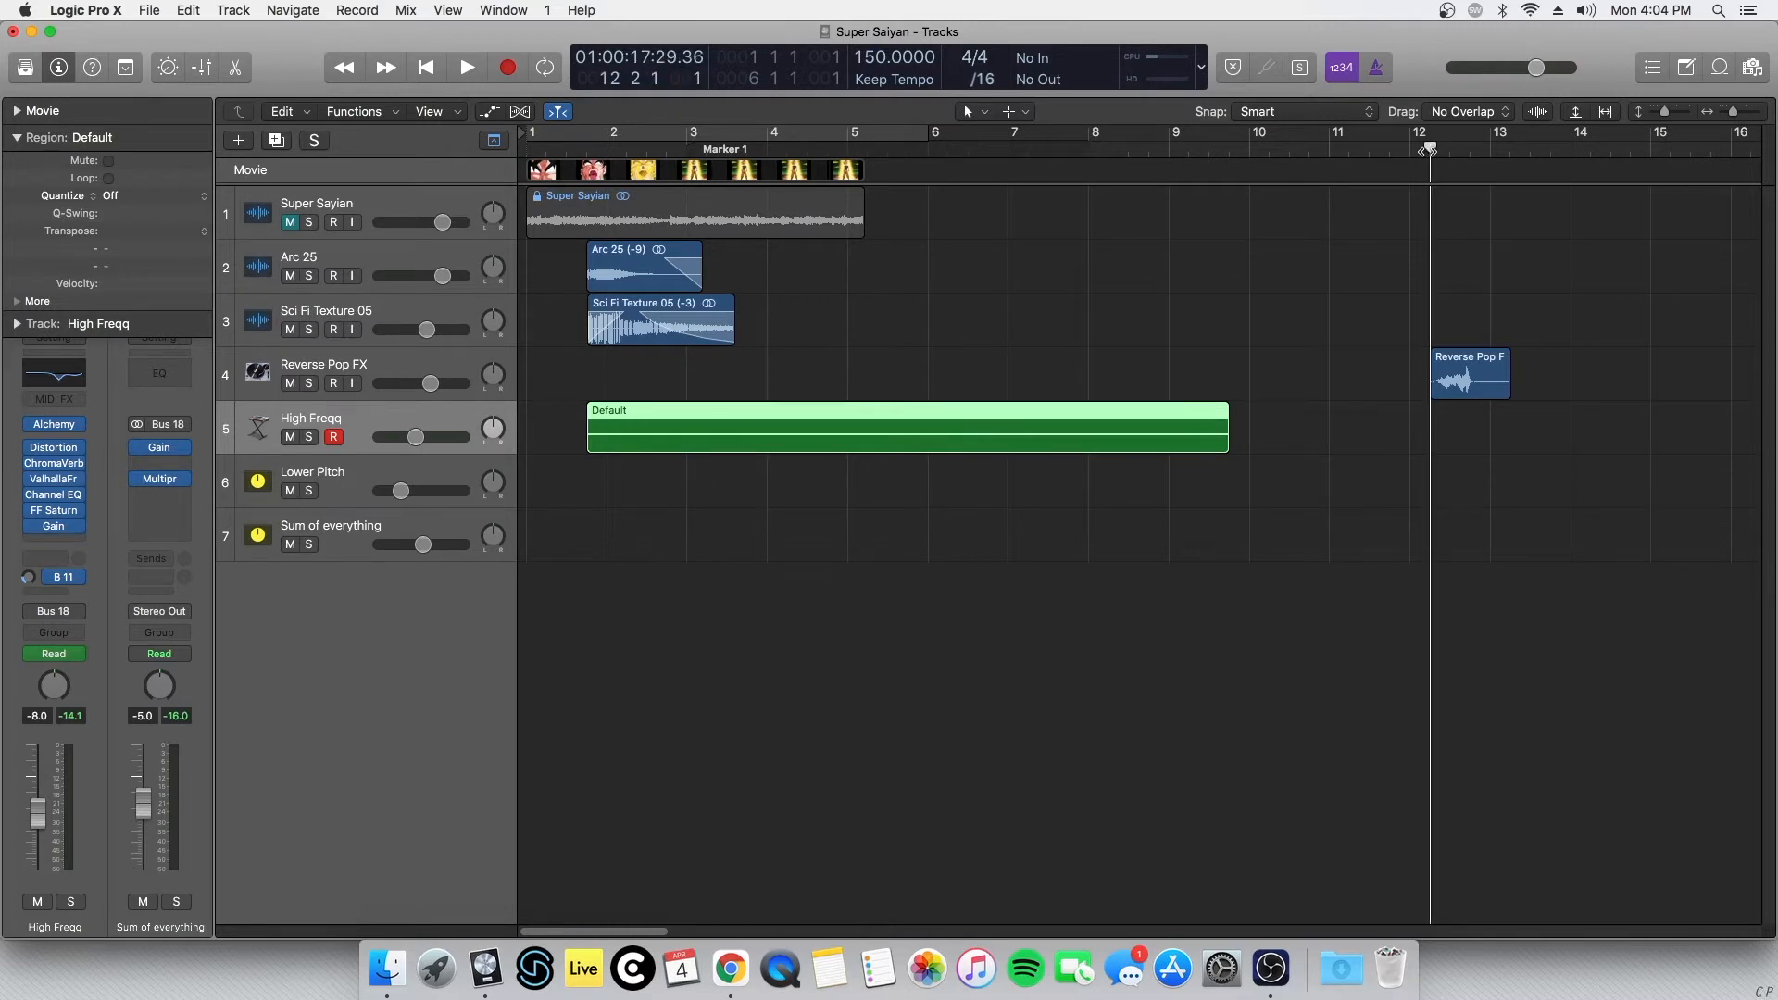
pyautogui.press('space')
pyautogui.press('space')
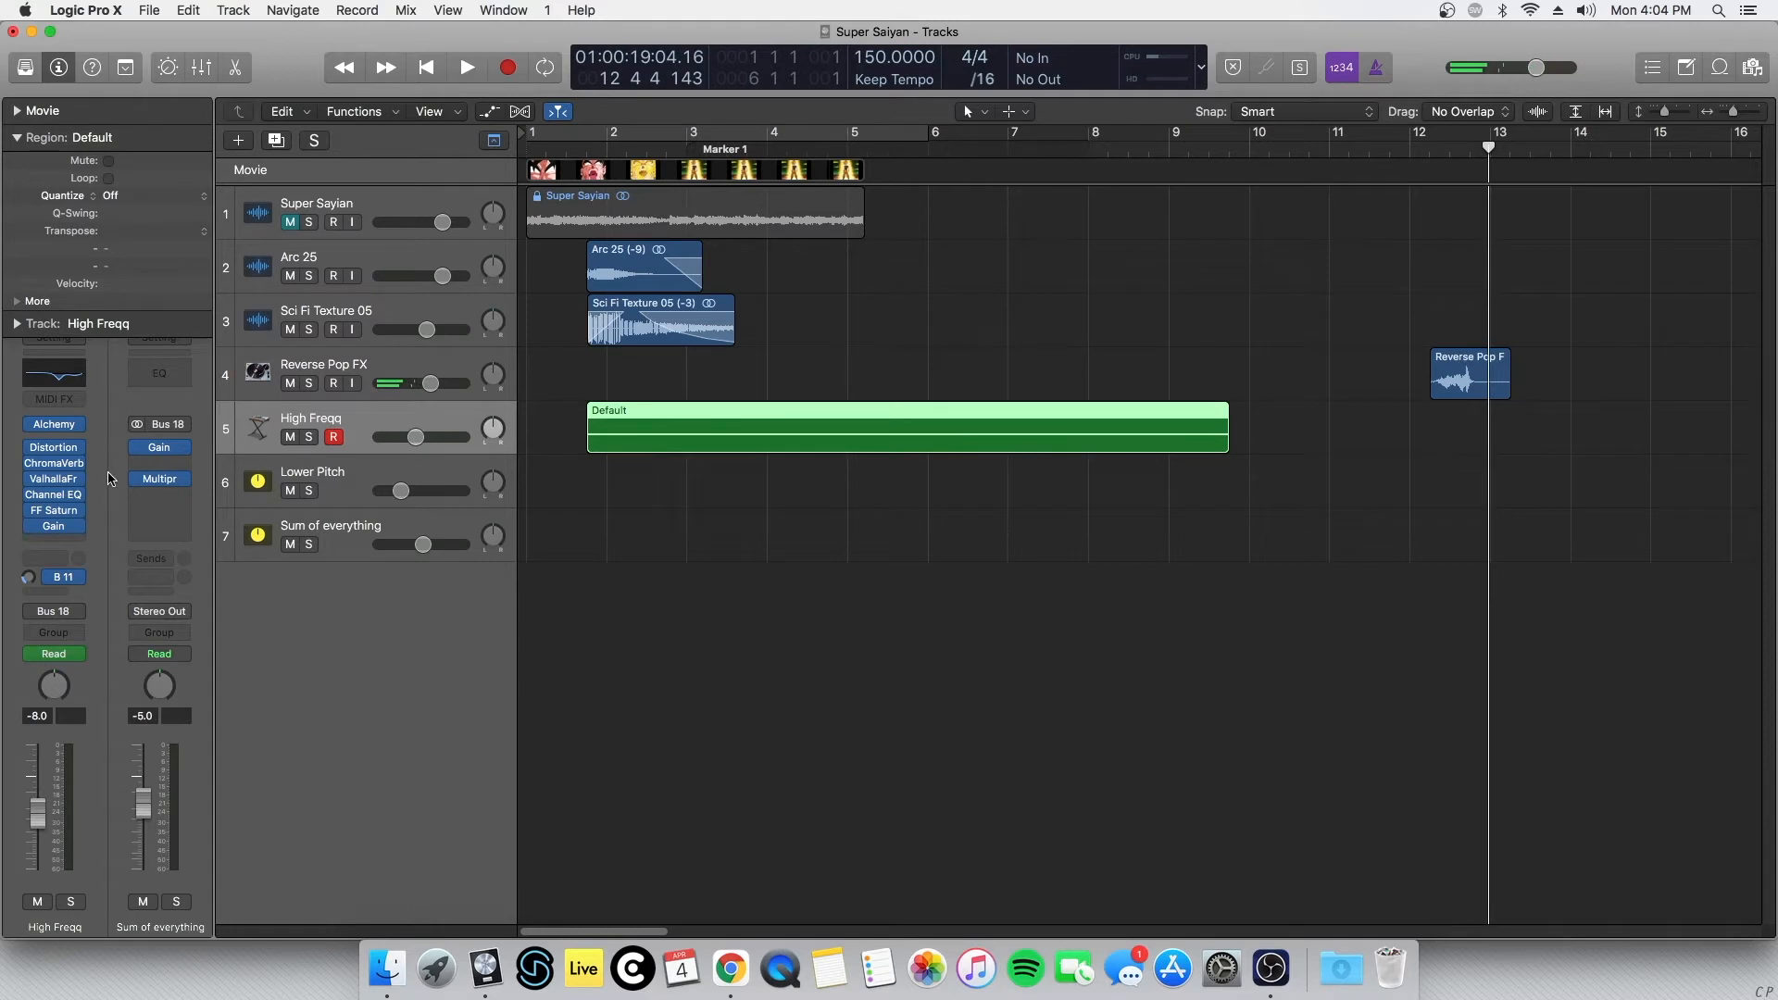
# Step: Try to create a new track from the Reverse Pop FX region in the empty area below the track headers
pyautogui.moveTo(65, 433)
pyautogui.moveTo(1460, 377); pyautogui.dragTo(357, 627)
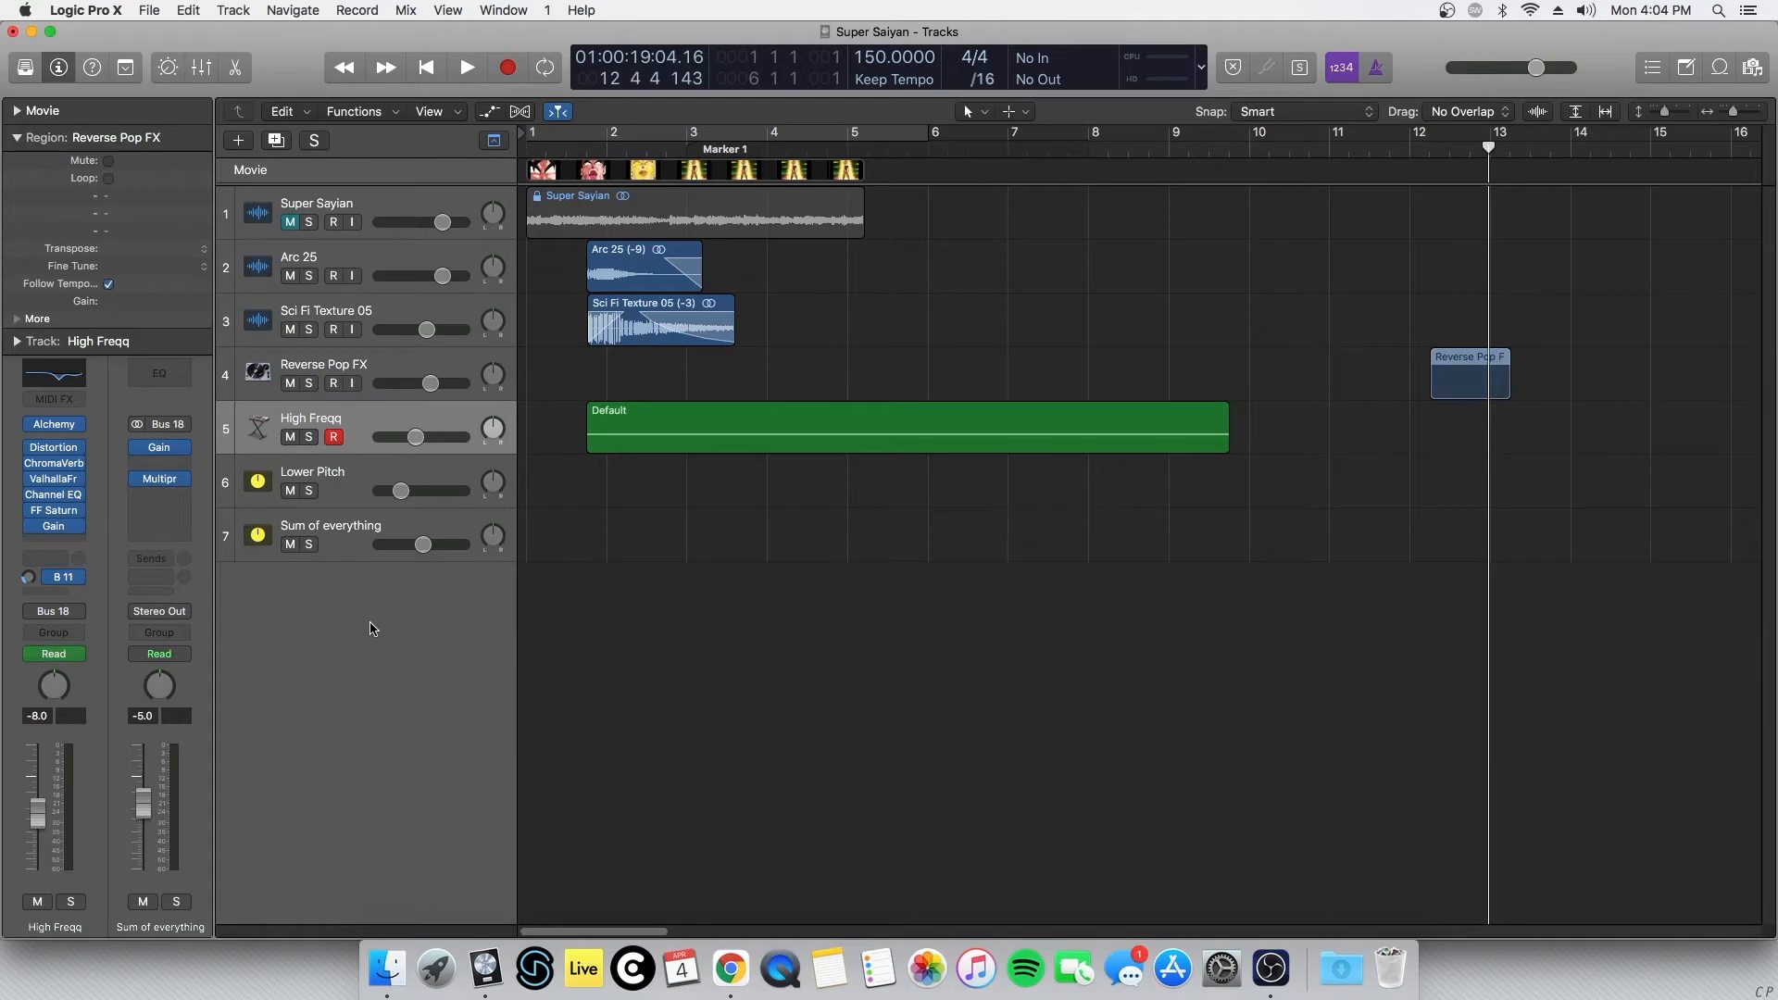
pyautogui.moveTo(519, 621); pyautogui.dragTo(1463, 382)
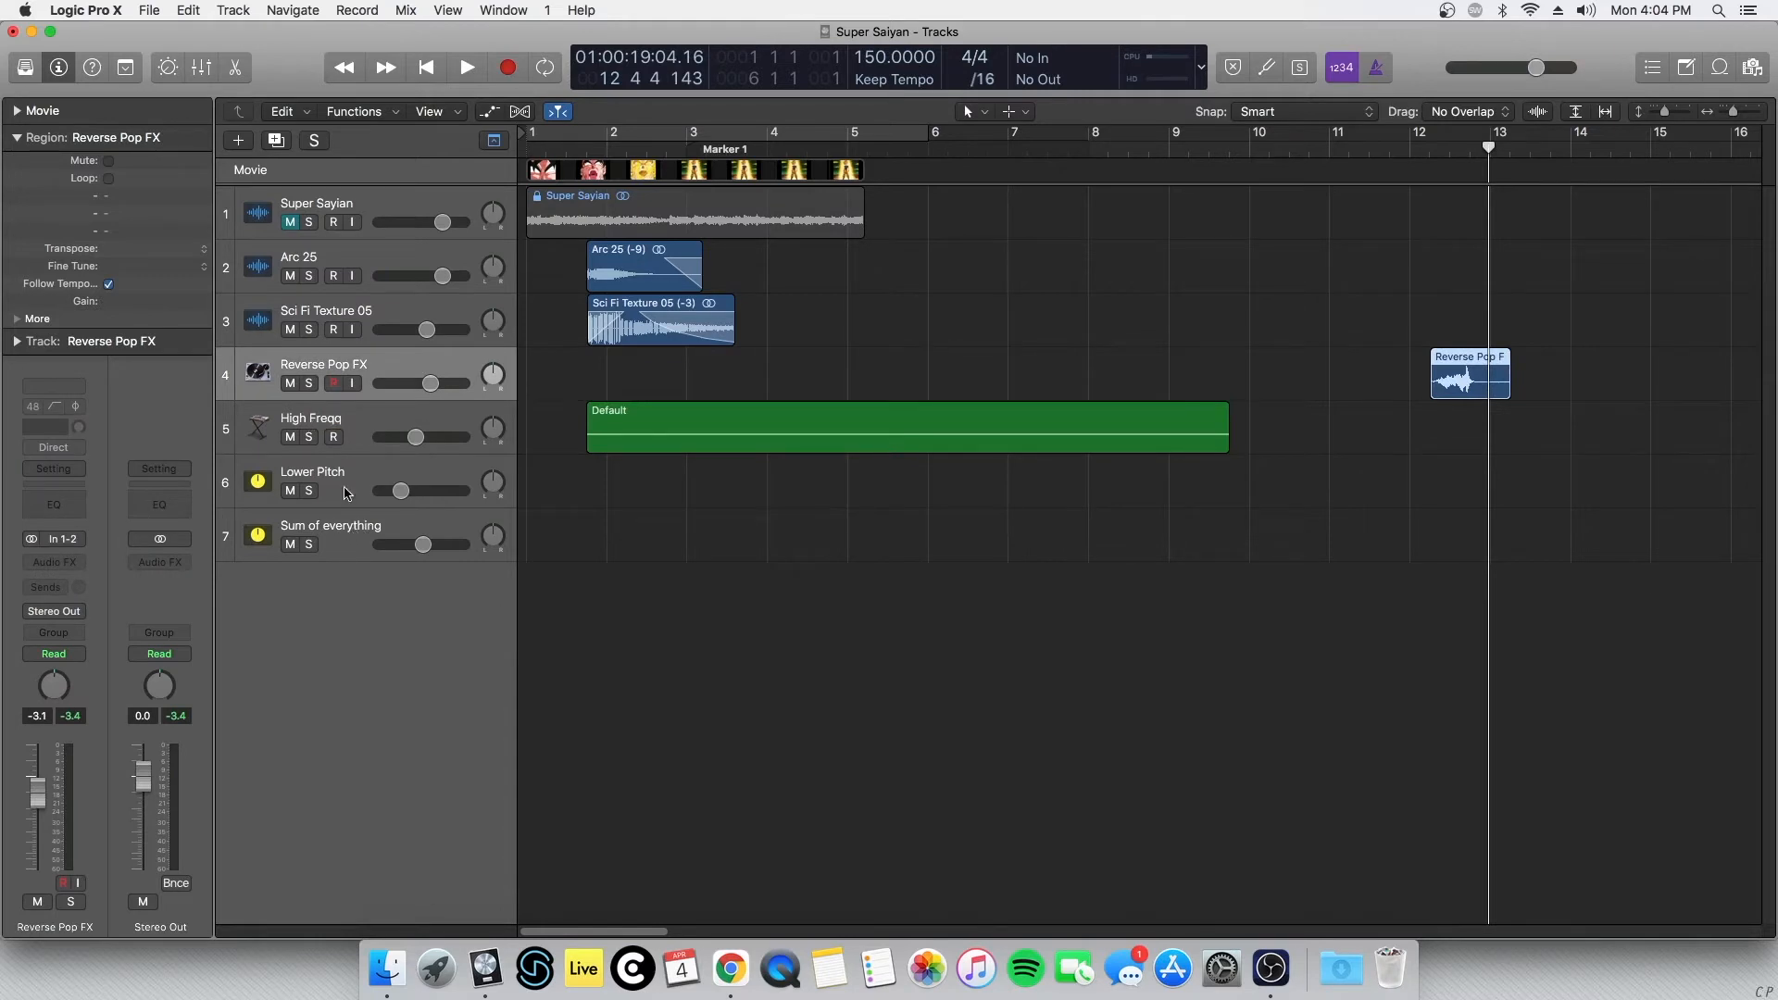
# Step: Select the High Freqq track and open its Alchemy instrument to view the Reverse Pop FX source settings
pyautogui.click(376, 423)
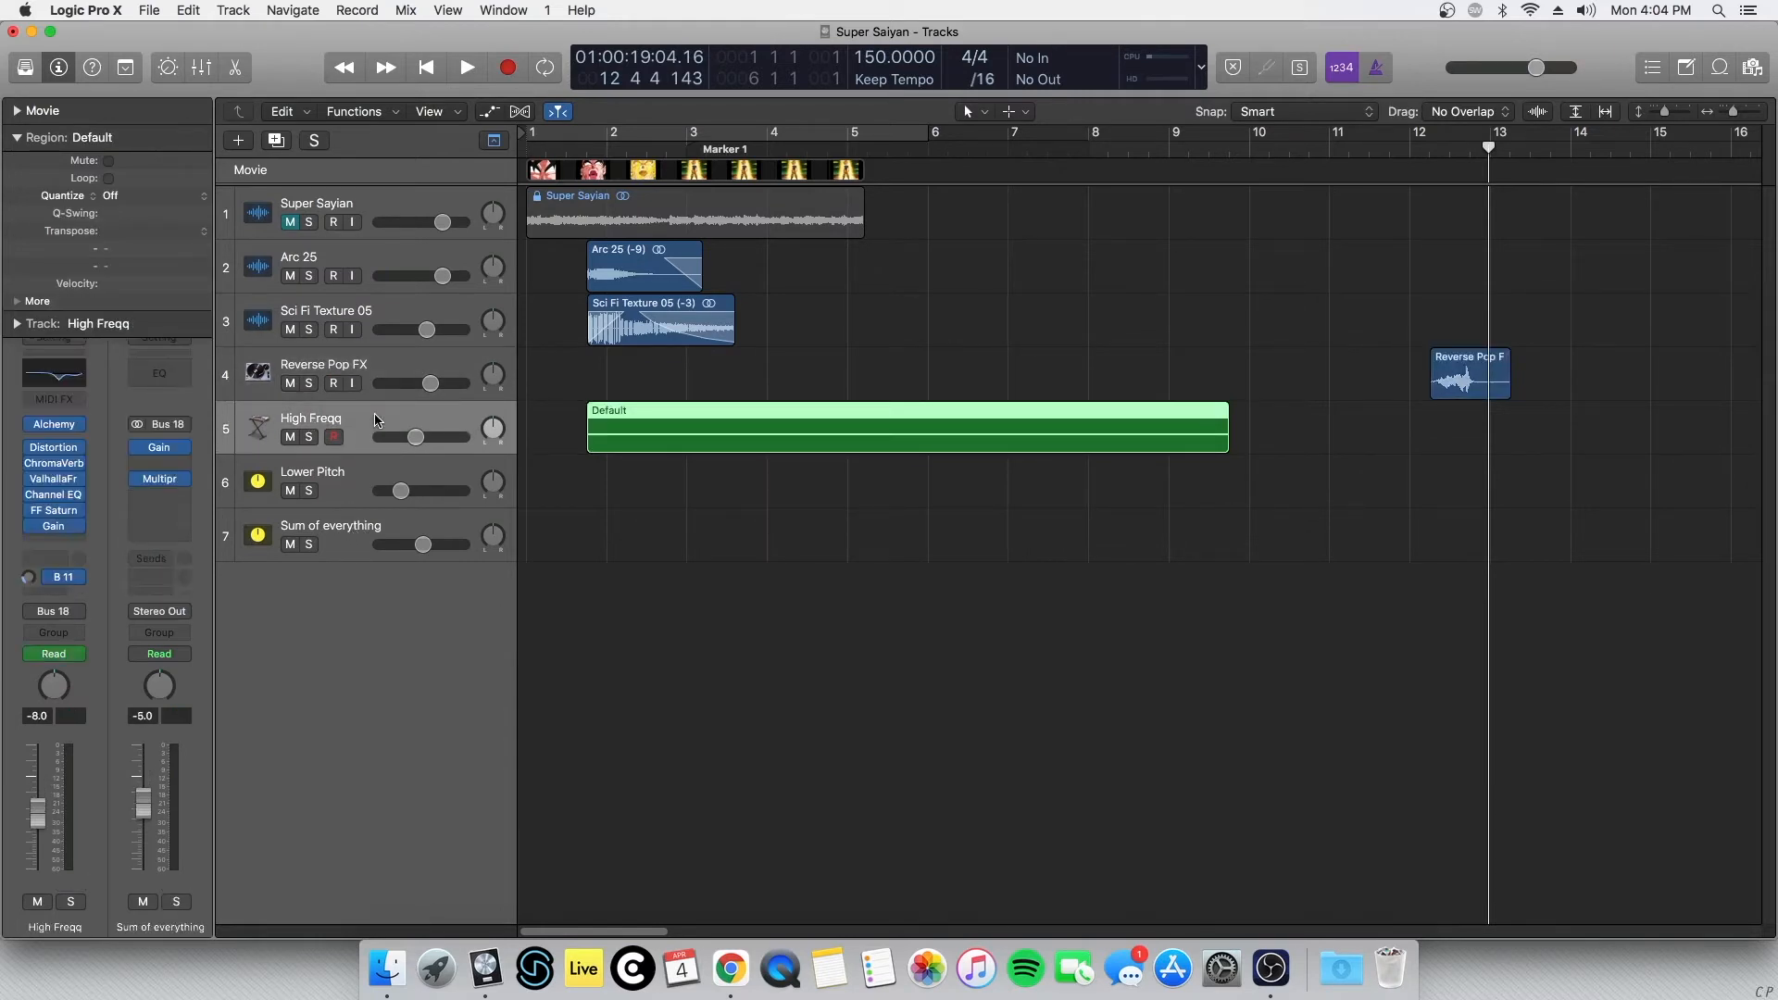
pyautogui.moveTo(43, 470)
pyautogui.click(54, 423)
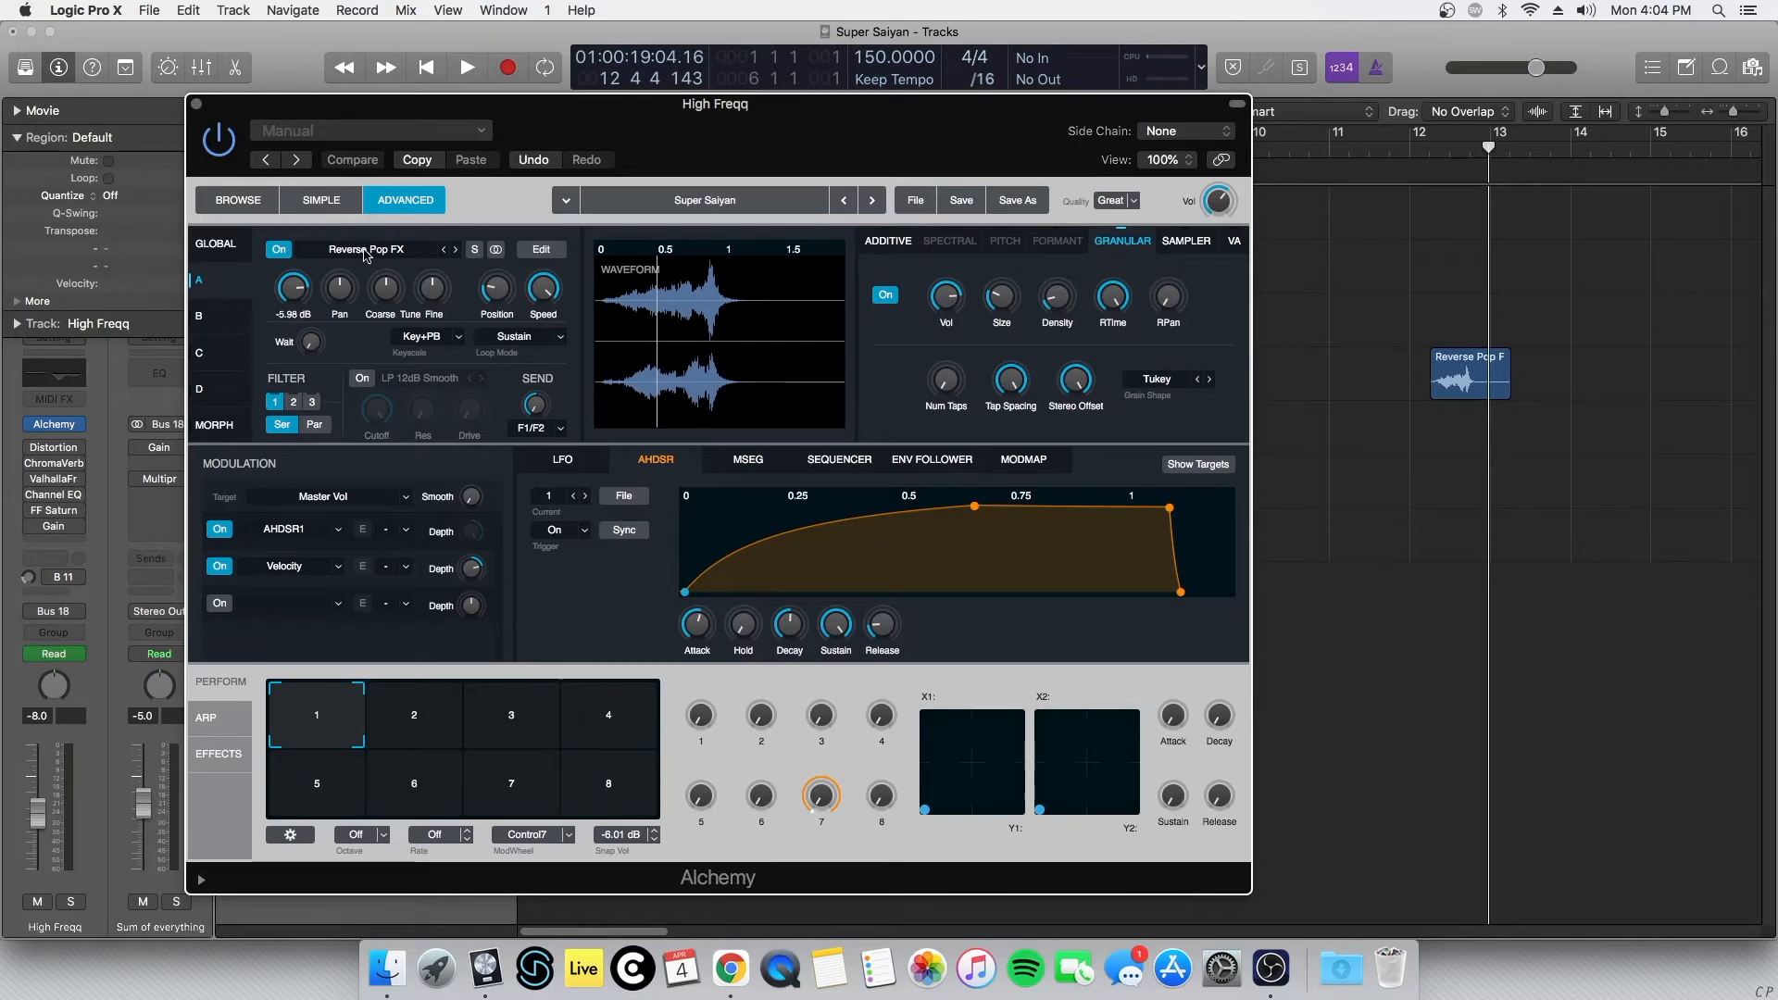
# Step: Import Reverse Pop FX.caf as the Alchemy source A sample, using the Granular analysis mode
pyautogui.click(365, 253)
pyautogui.click(383, 277)
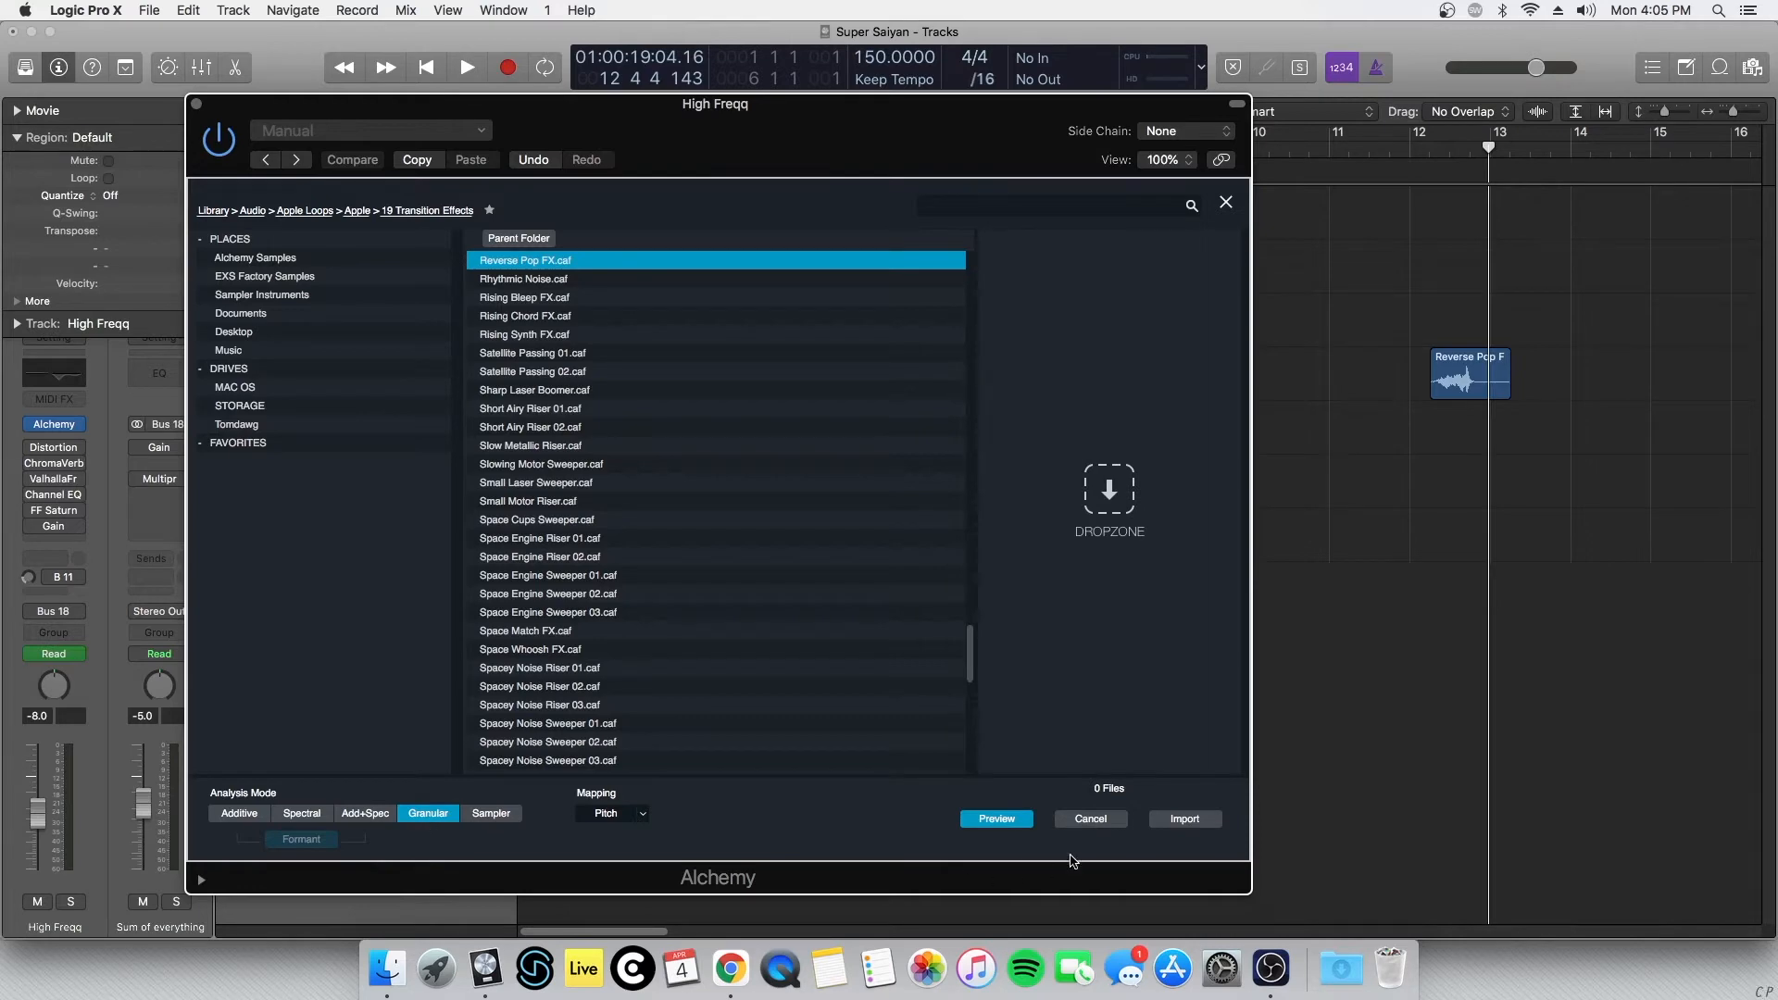
pyautogui.click(1185, 818)
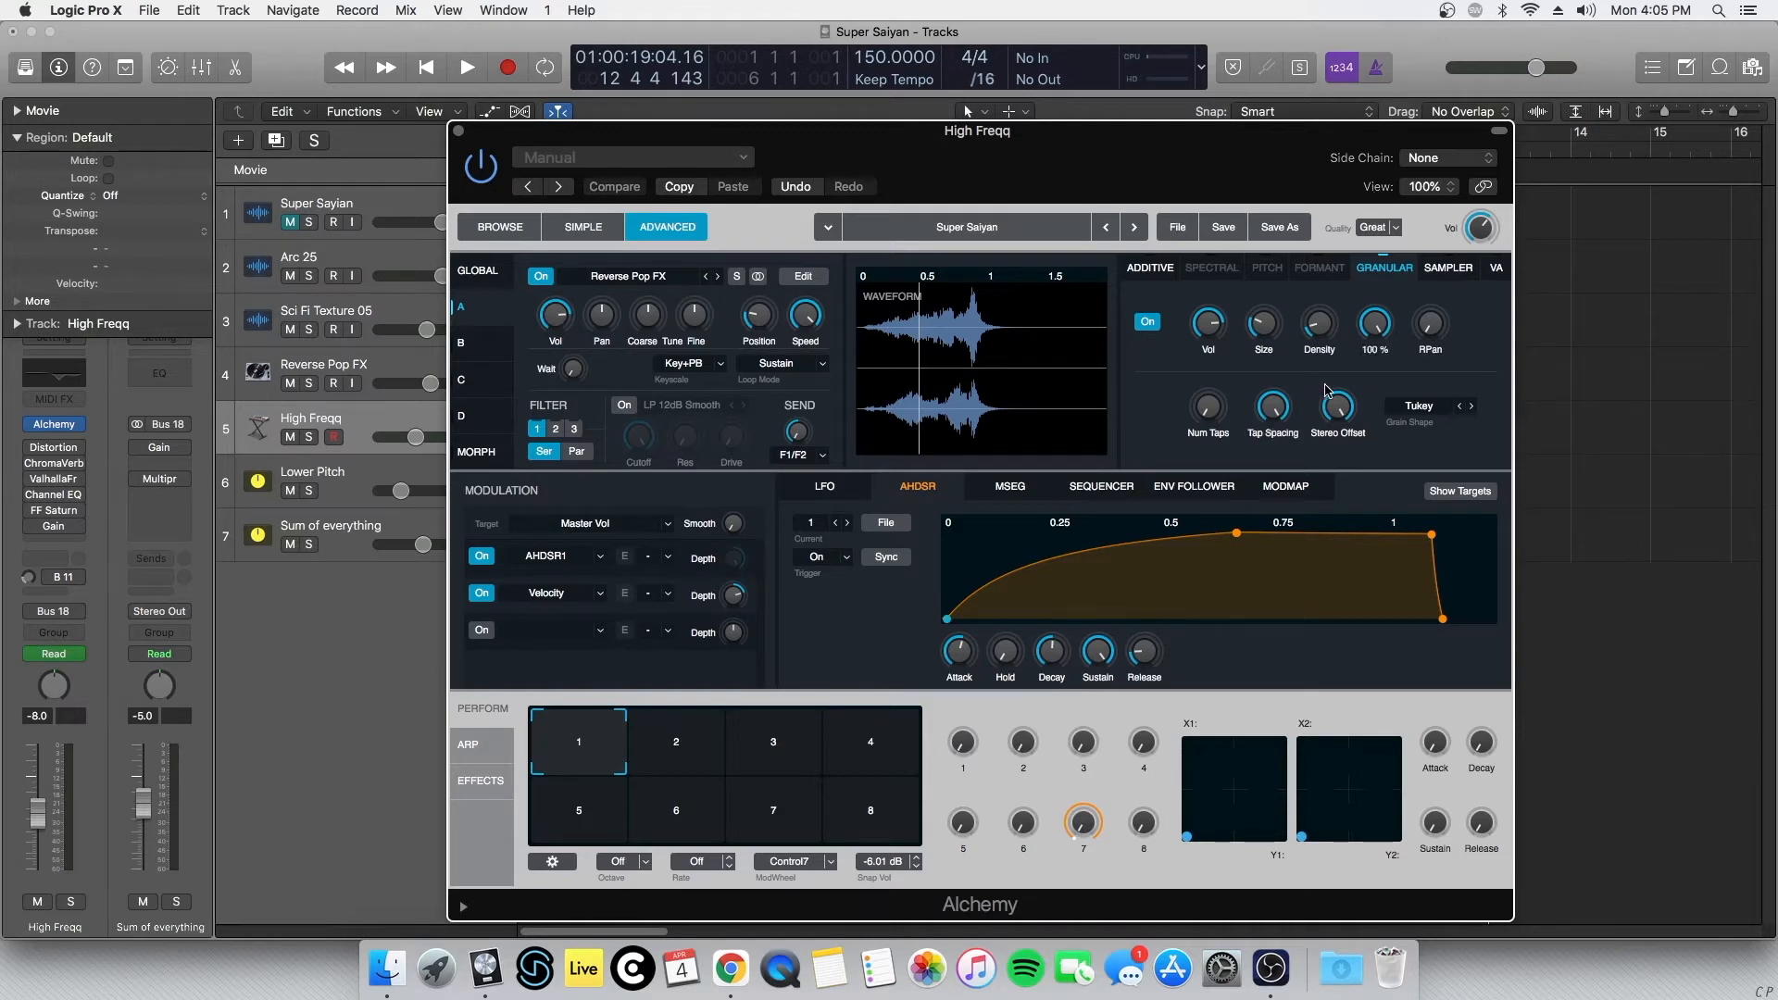
# Step: Move the Alchemy window clear of the tracks and listen to the High Freqq track with only source A active
pyautogui.moveTo(1353, 407)
pyautogui.moveTo(653, 127); pyautogui.dragTo(1435, 311)
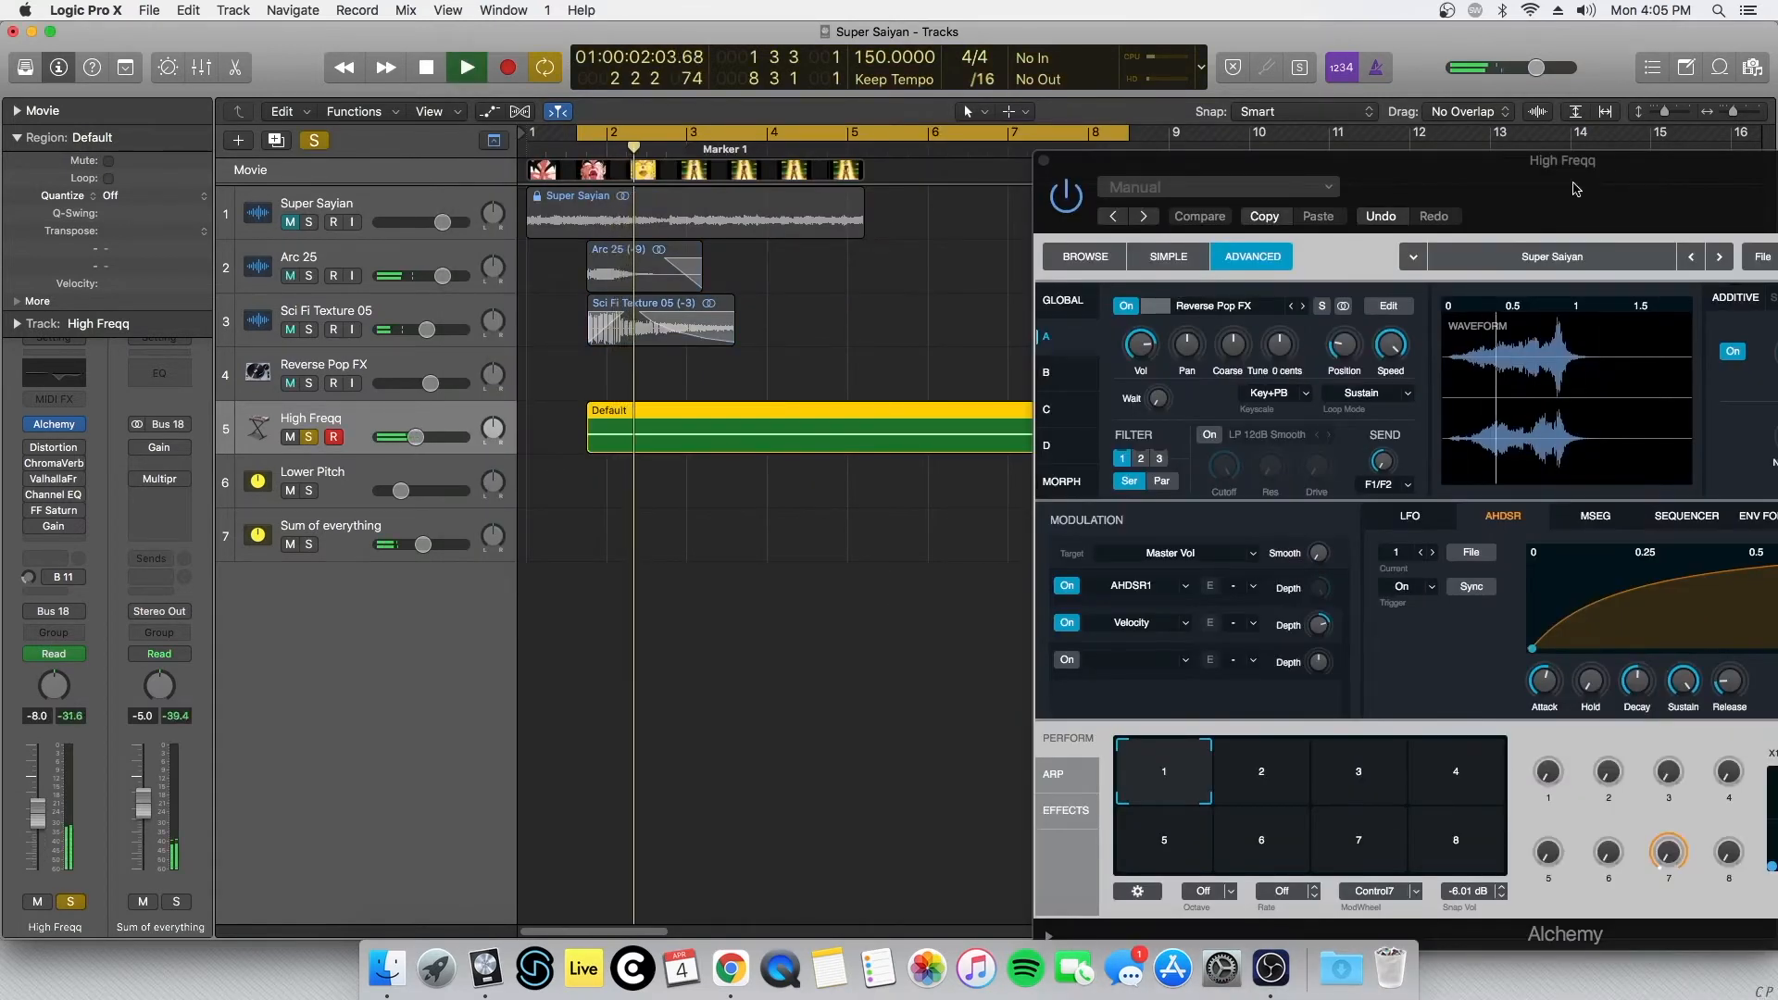
pyautogui.moveTo(1576, 189); pyautogui.dragTo(1167, 134)
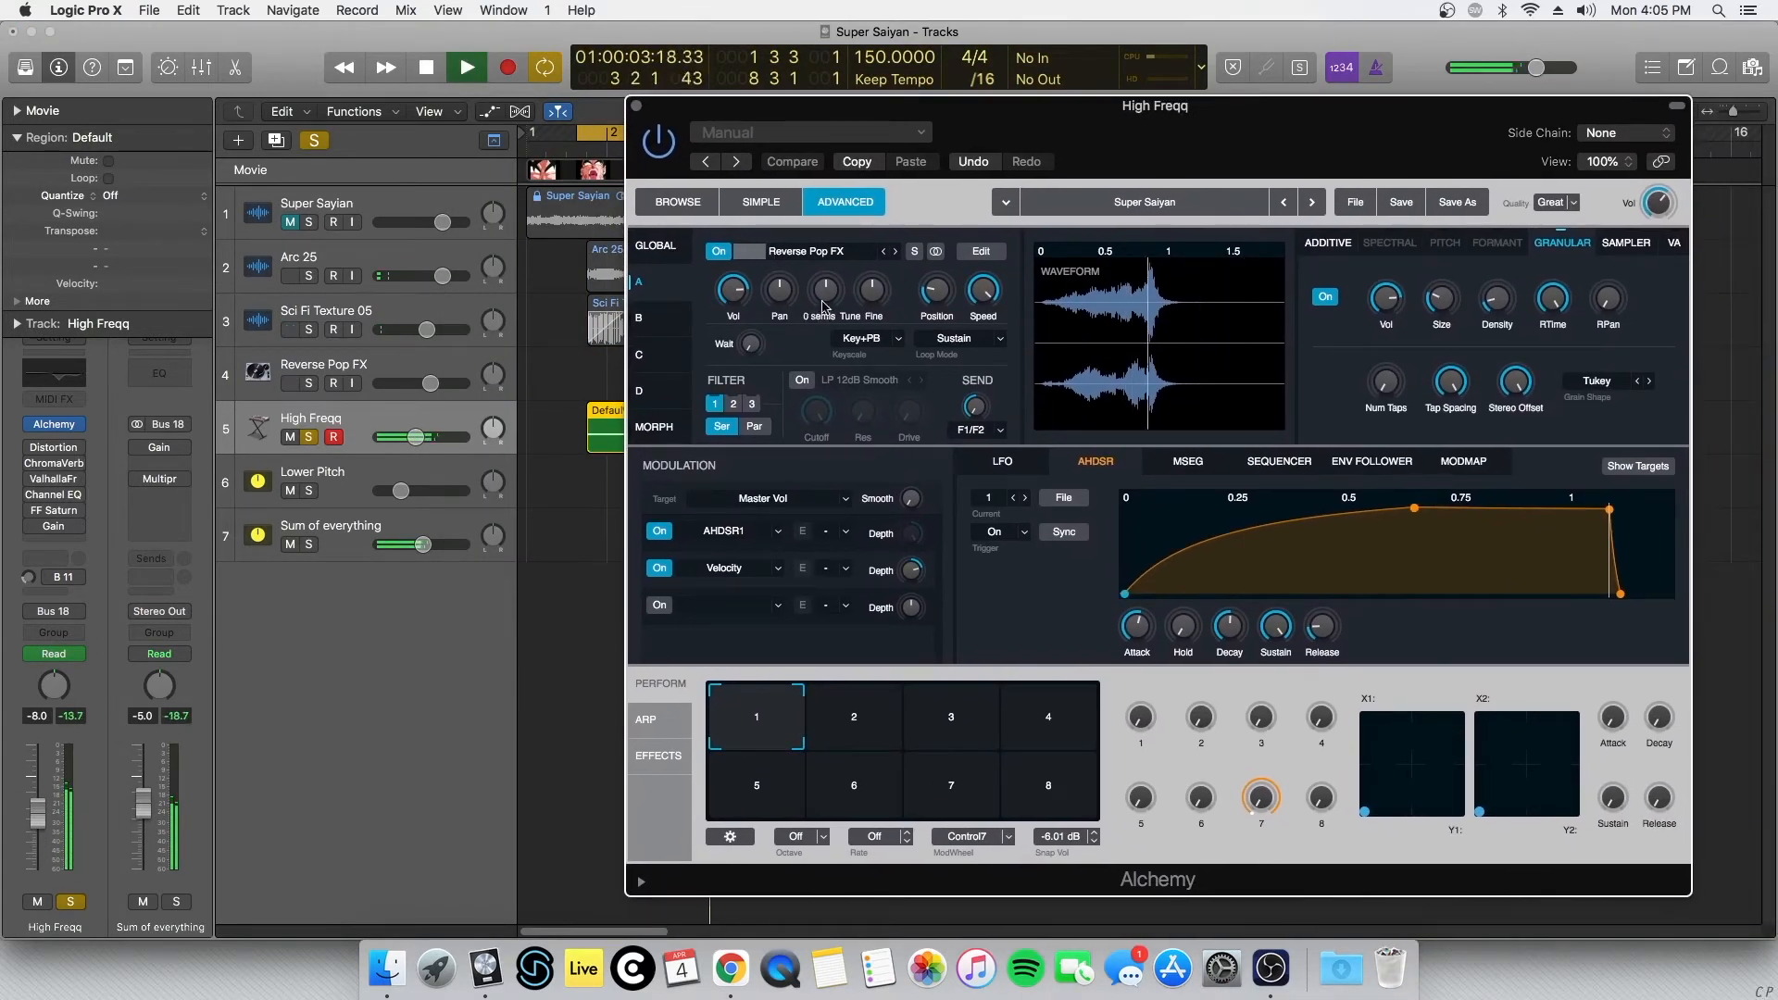
pyautogui.press('space')
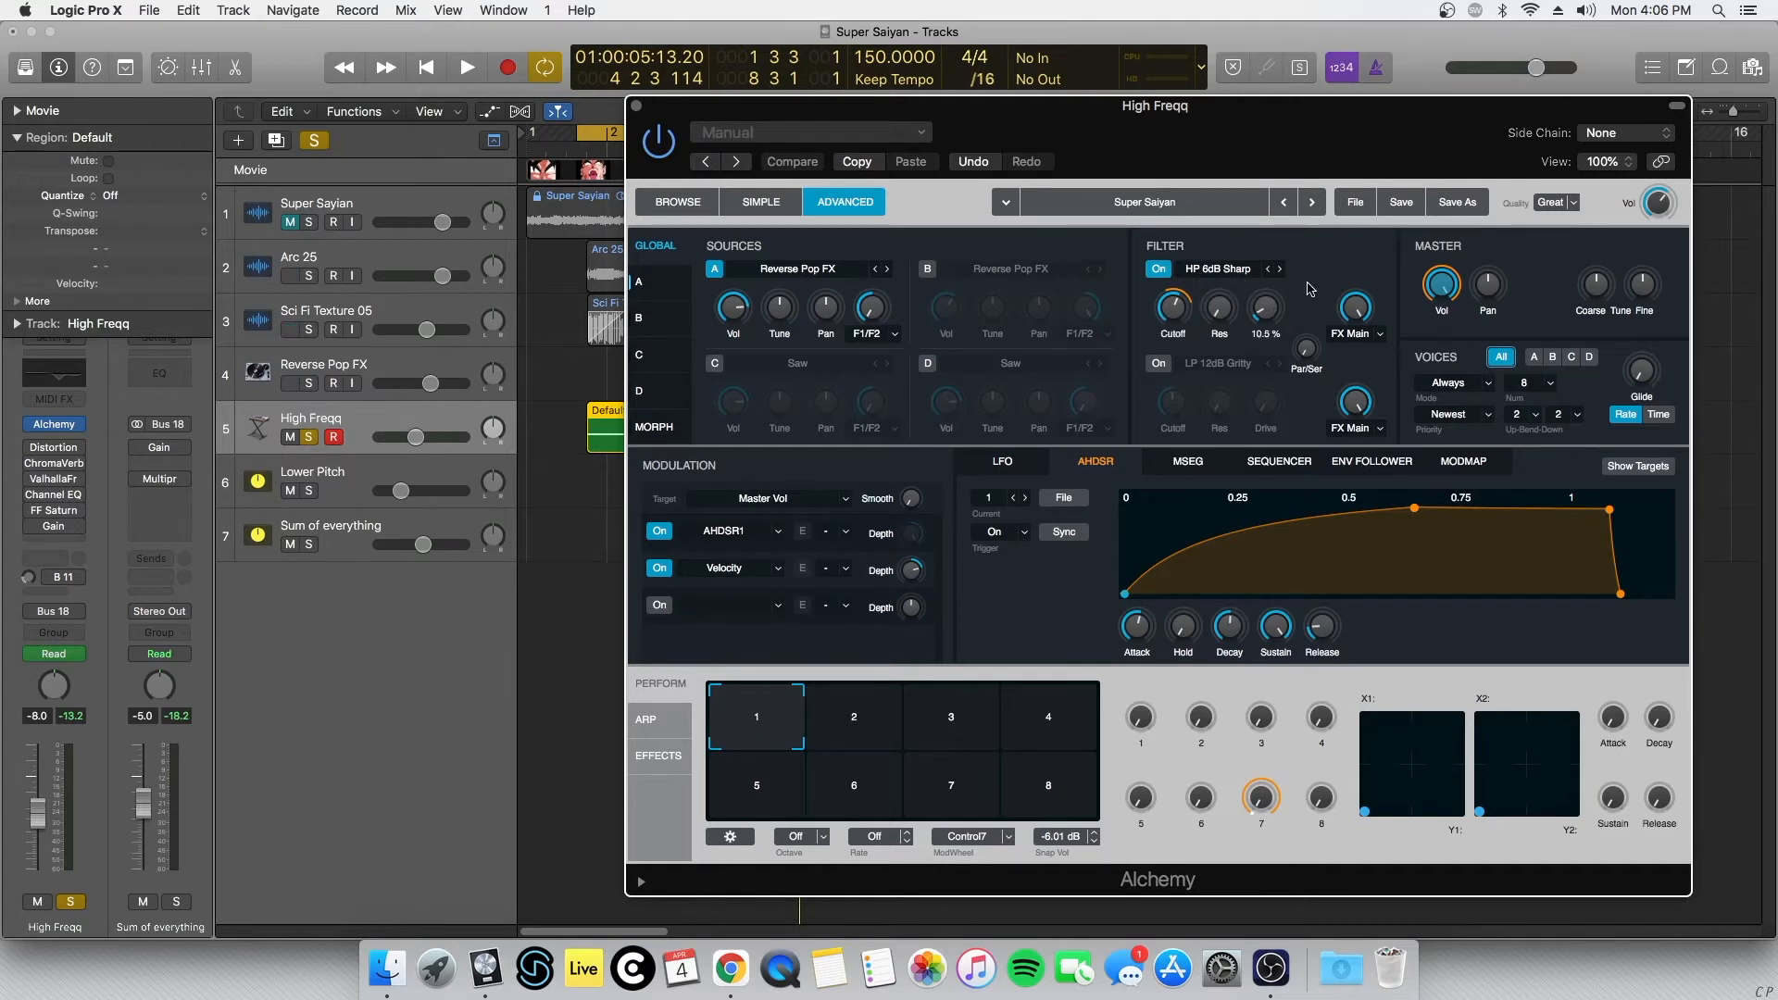
# Step: Copy Alchemy source A and paste it into source B
pyautogui.click(661, 323)
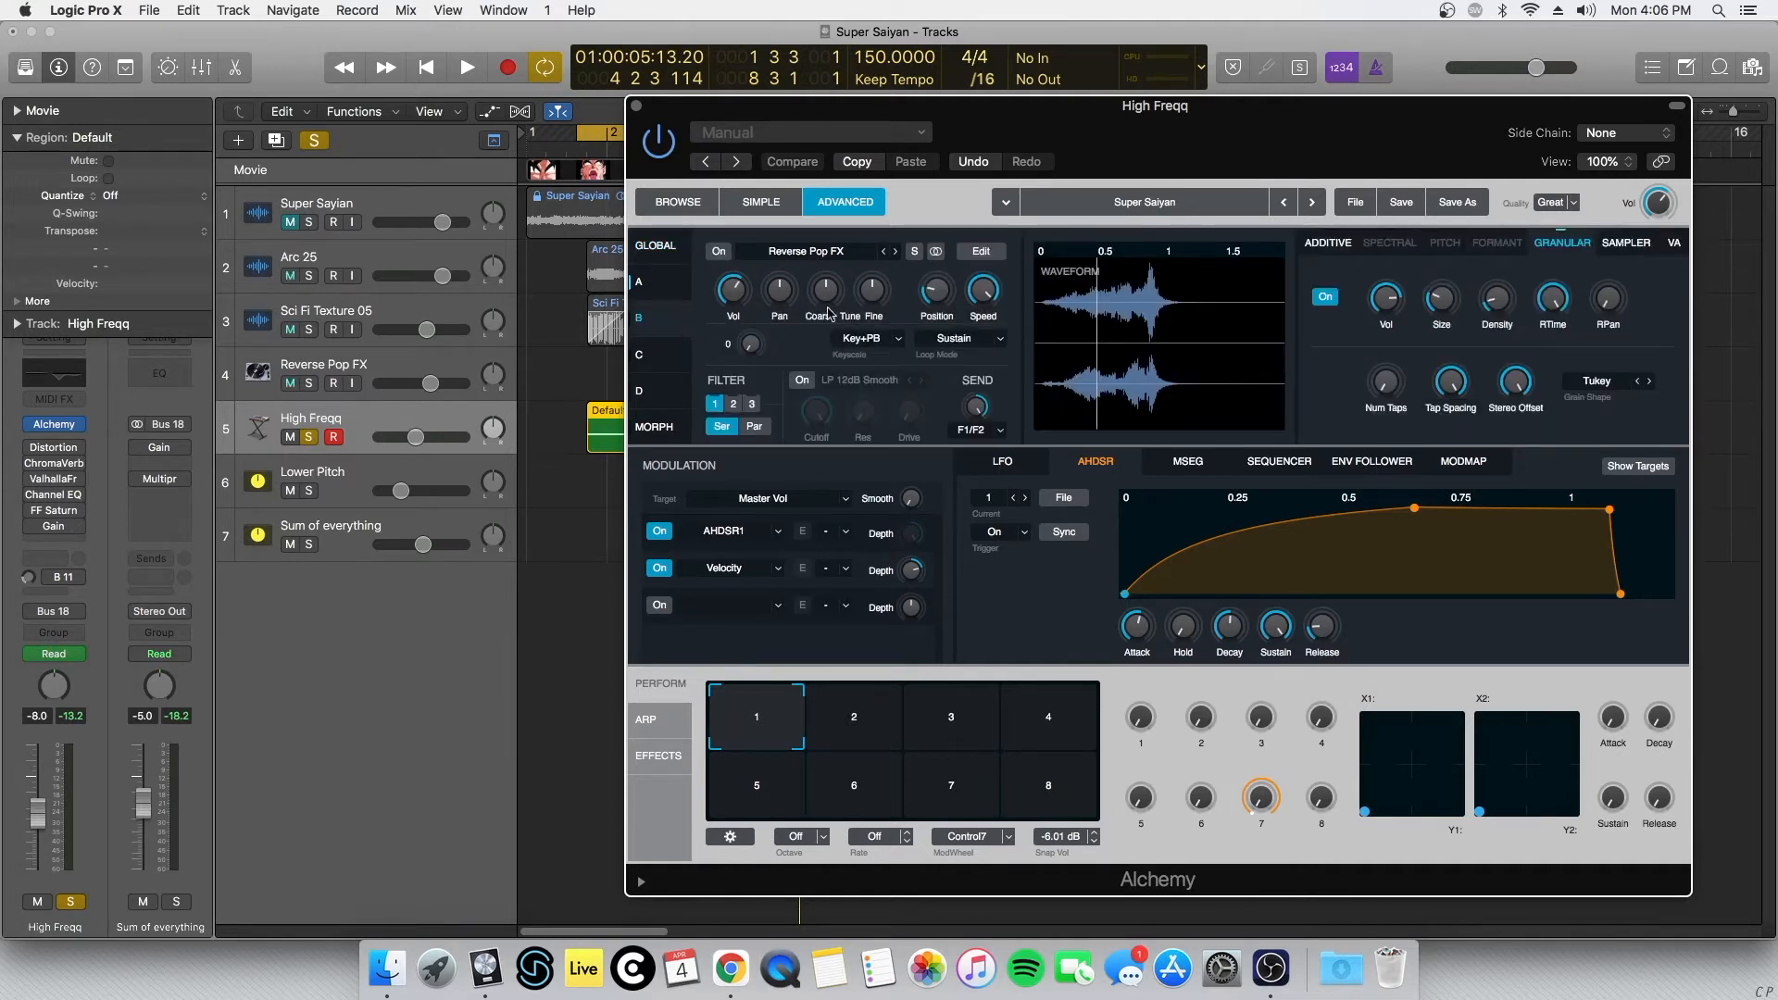
pyautogui.click(663, 282)
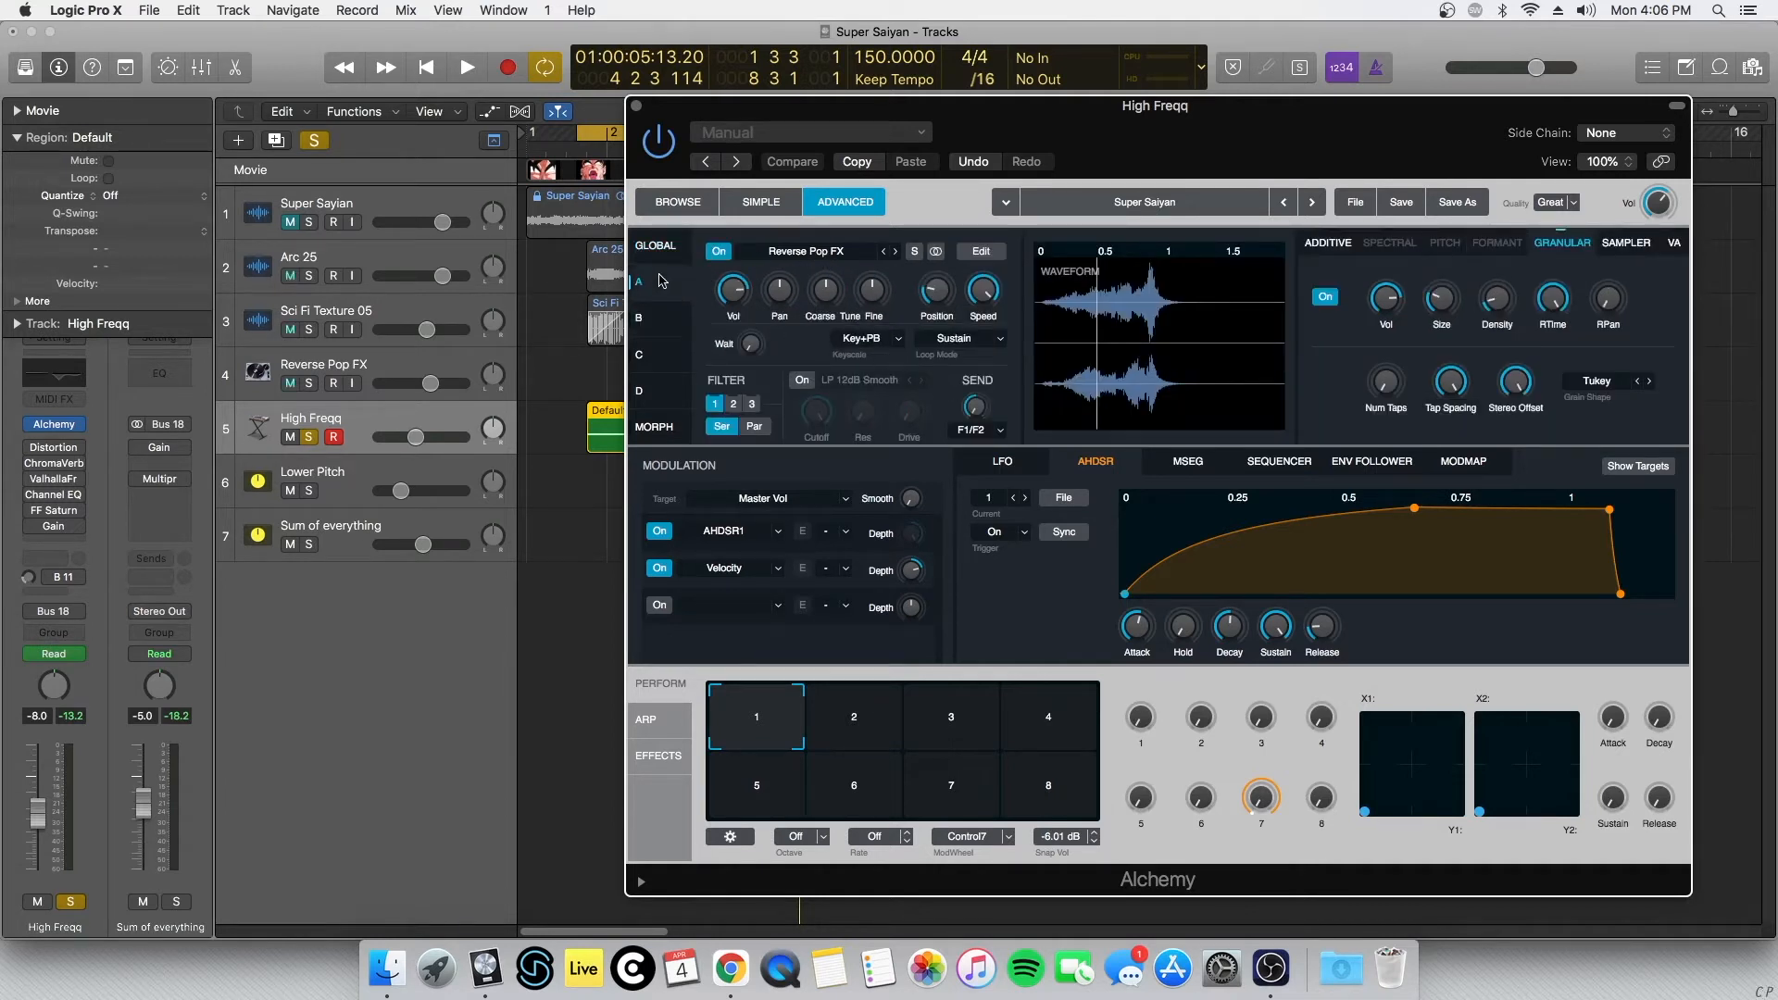
pyautogui.click(838, 255)
pyautogui.click(832, 343)
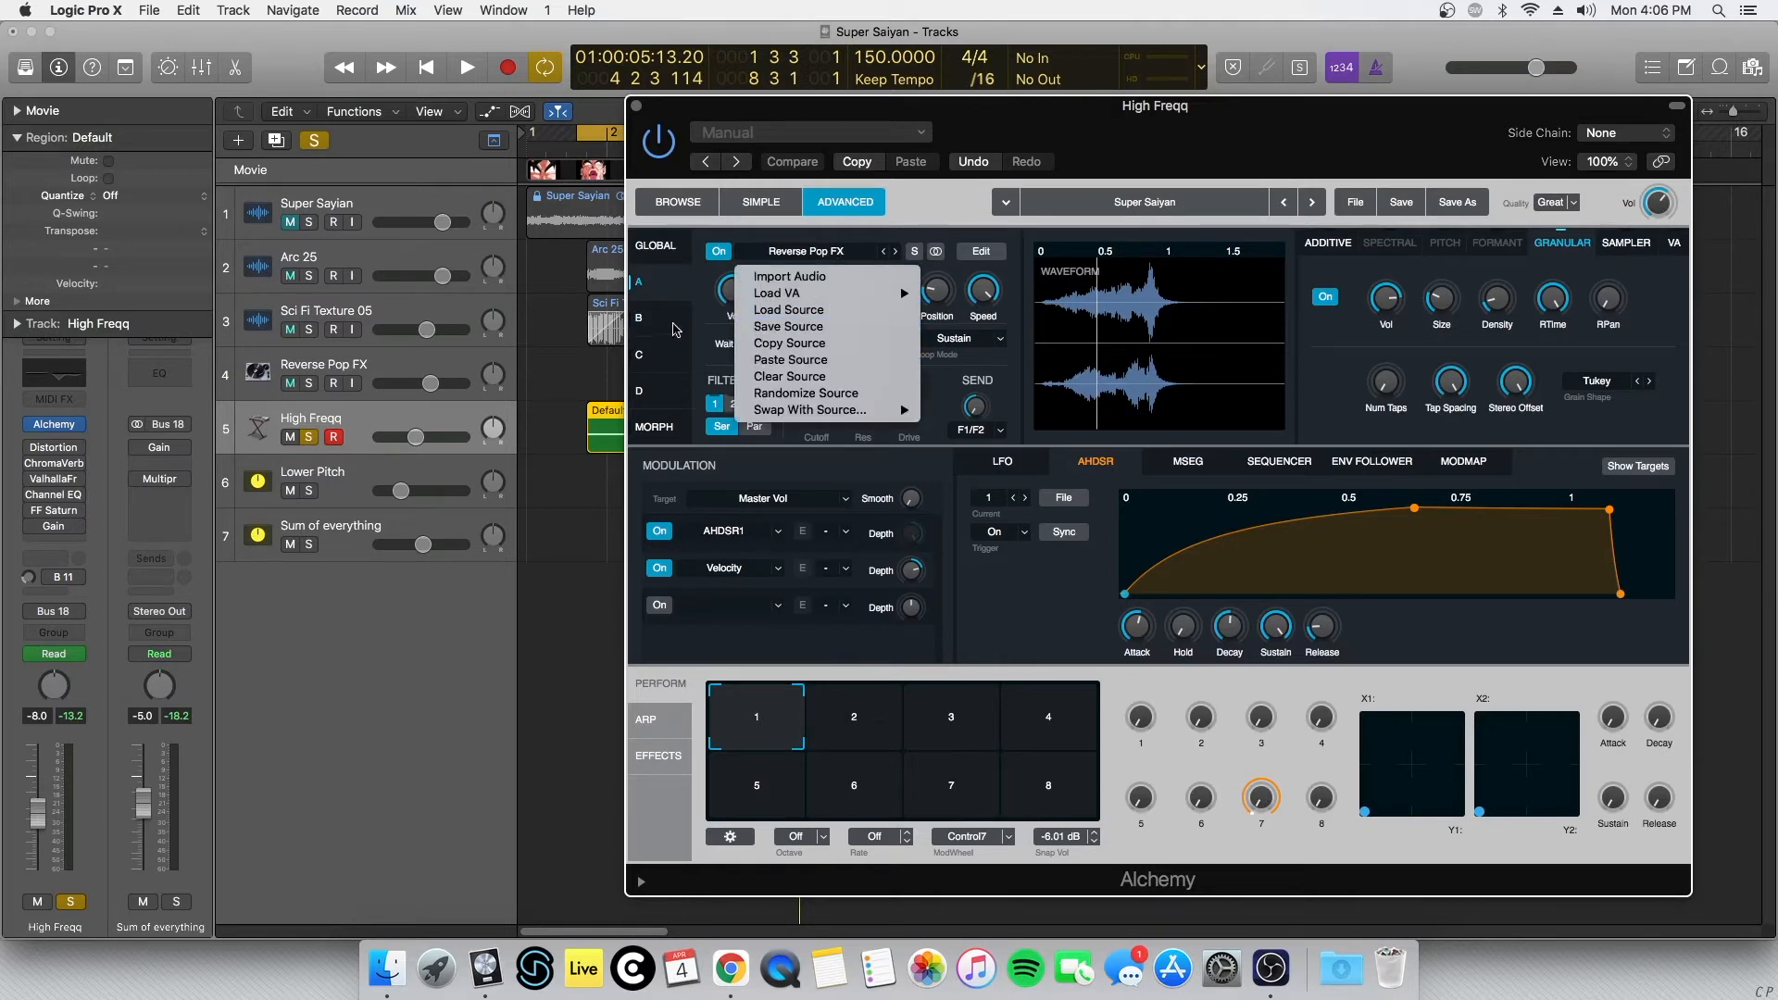
pyautogui.click(661, 325)
pyautogui.click(831, 259)
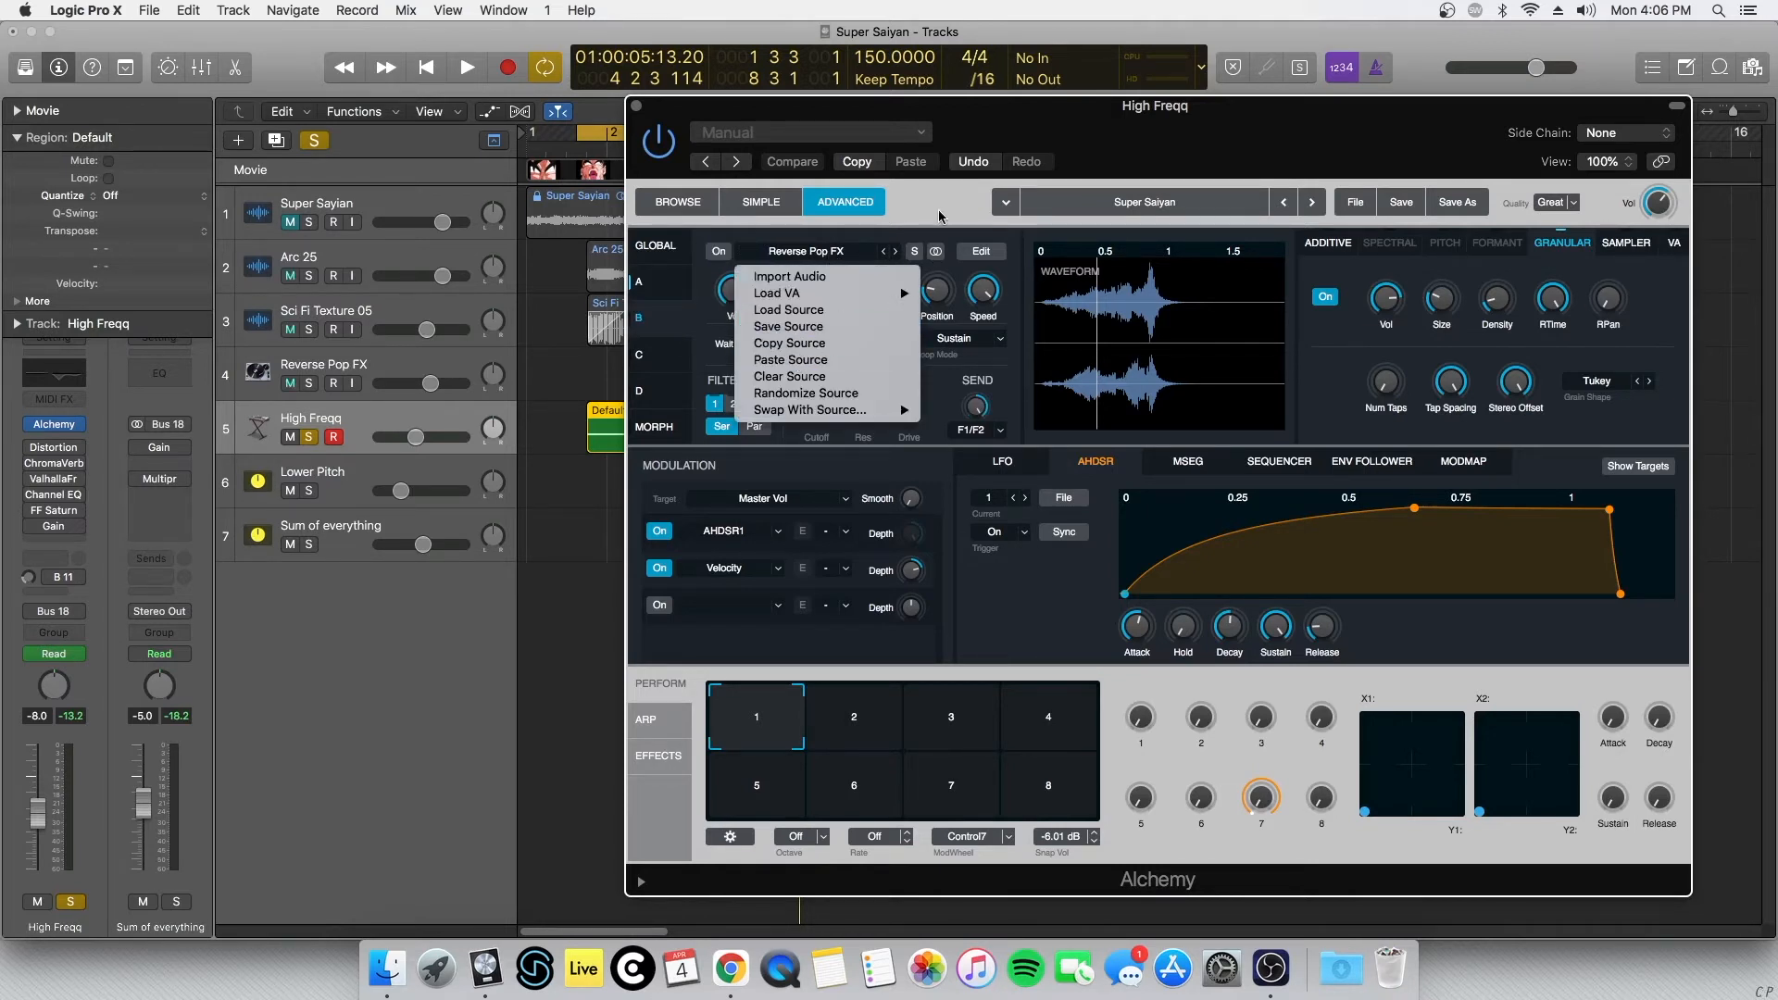
pyautogui.click(838, 362)
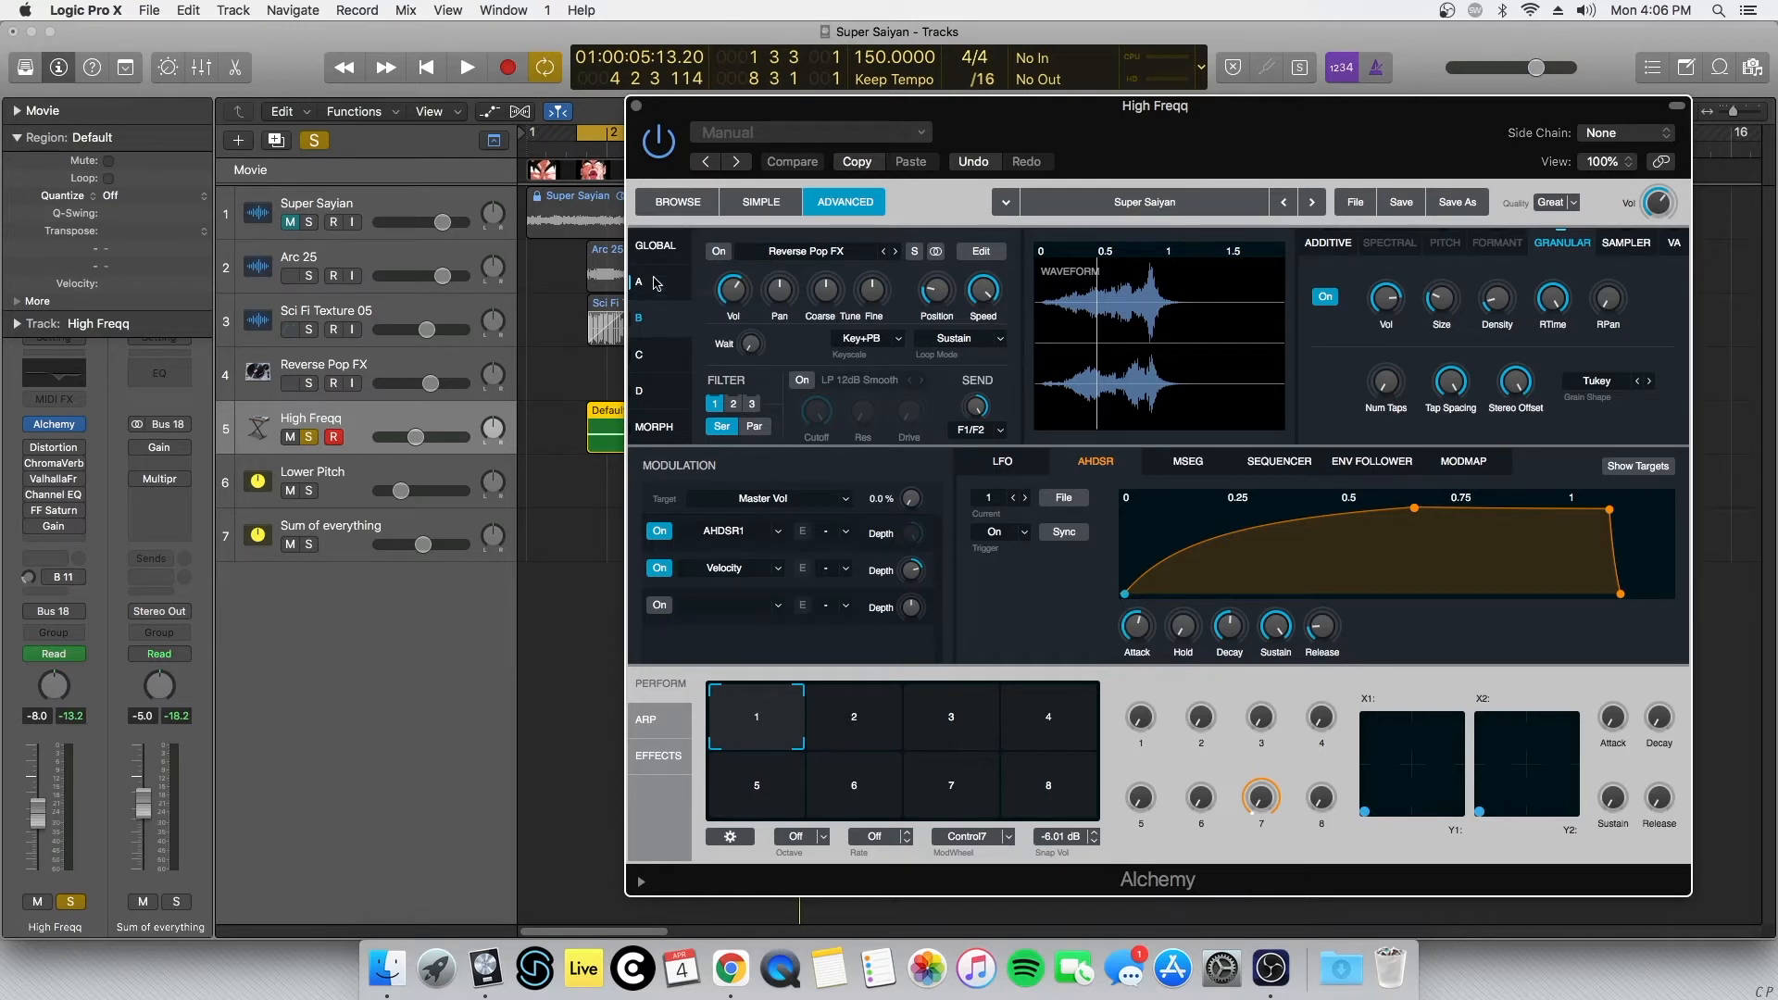
# Step: Turn on source B and the LP 12dB Gritty filter in Alchemy's global view, then listen to the layered sound
pyautogui.click(654, 245)
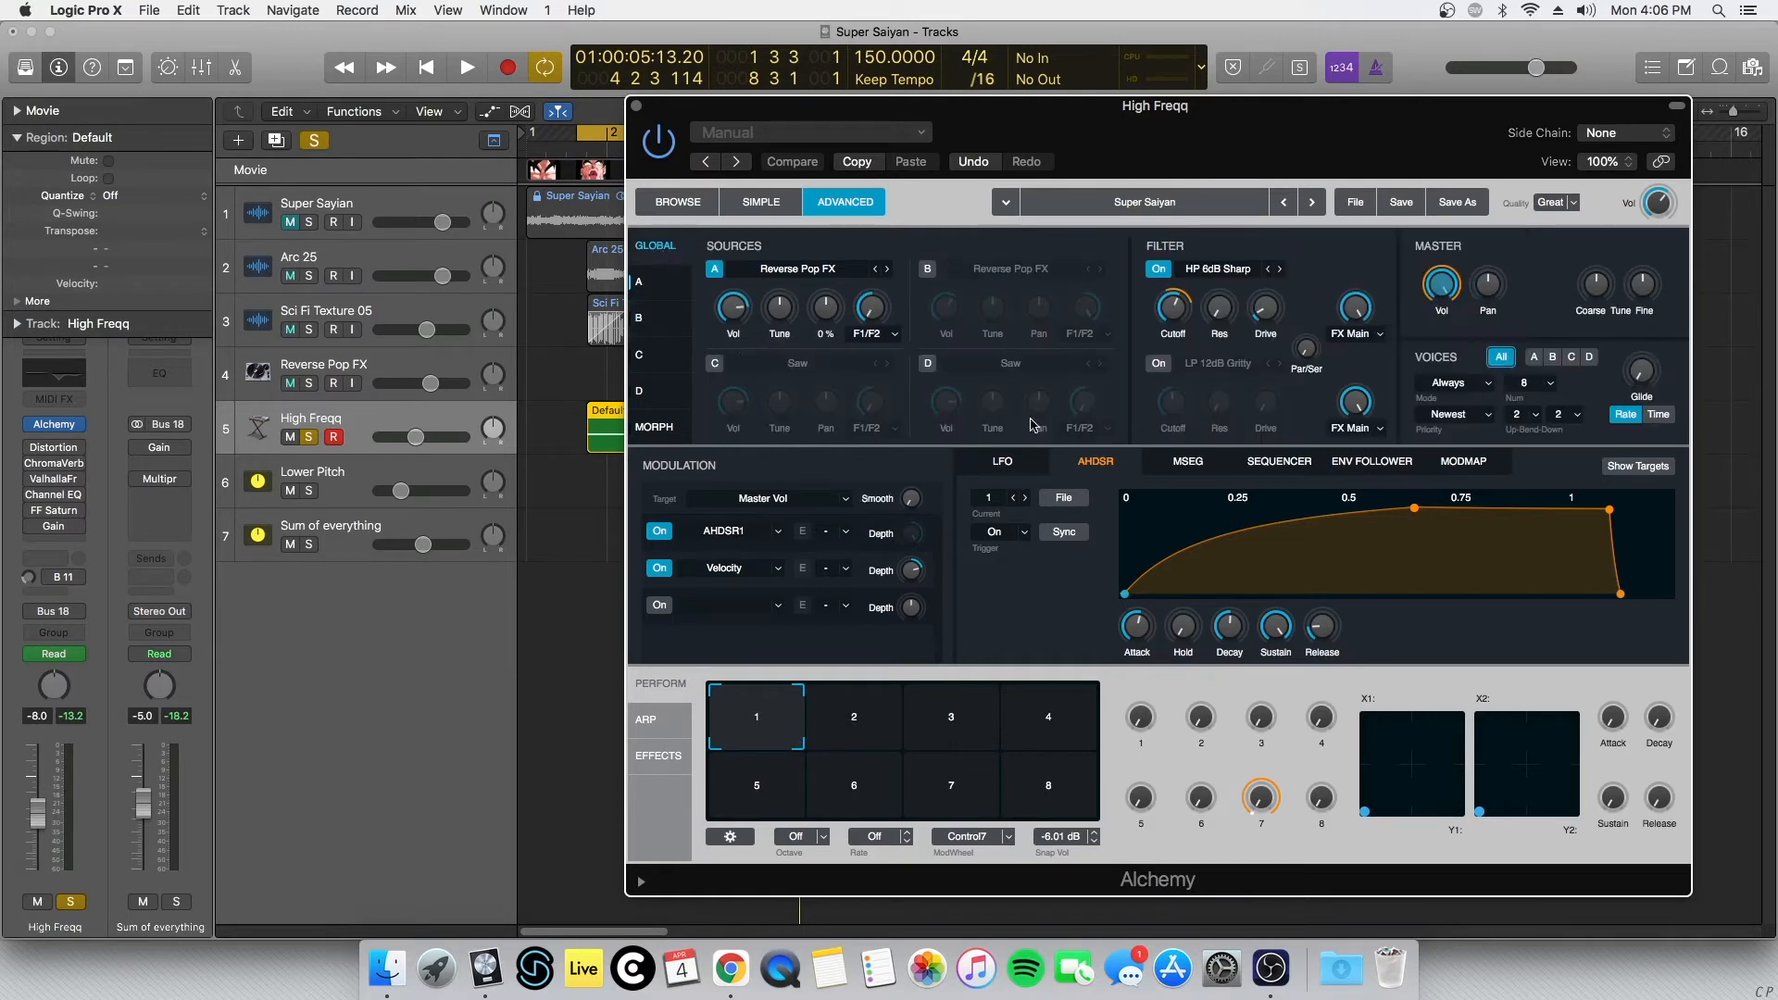
pyautogui.click(927, 269)
pyautogui.click(1158, 363)
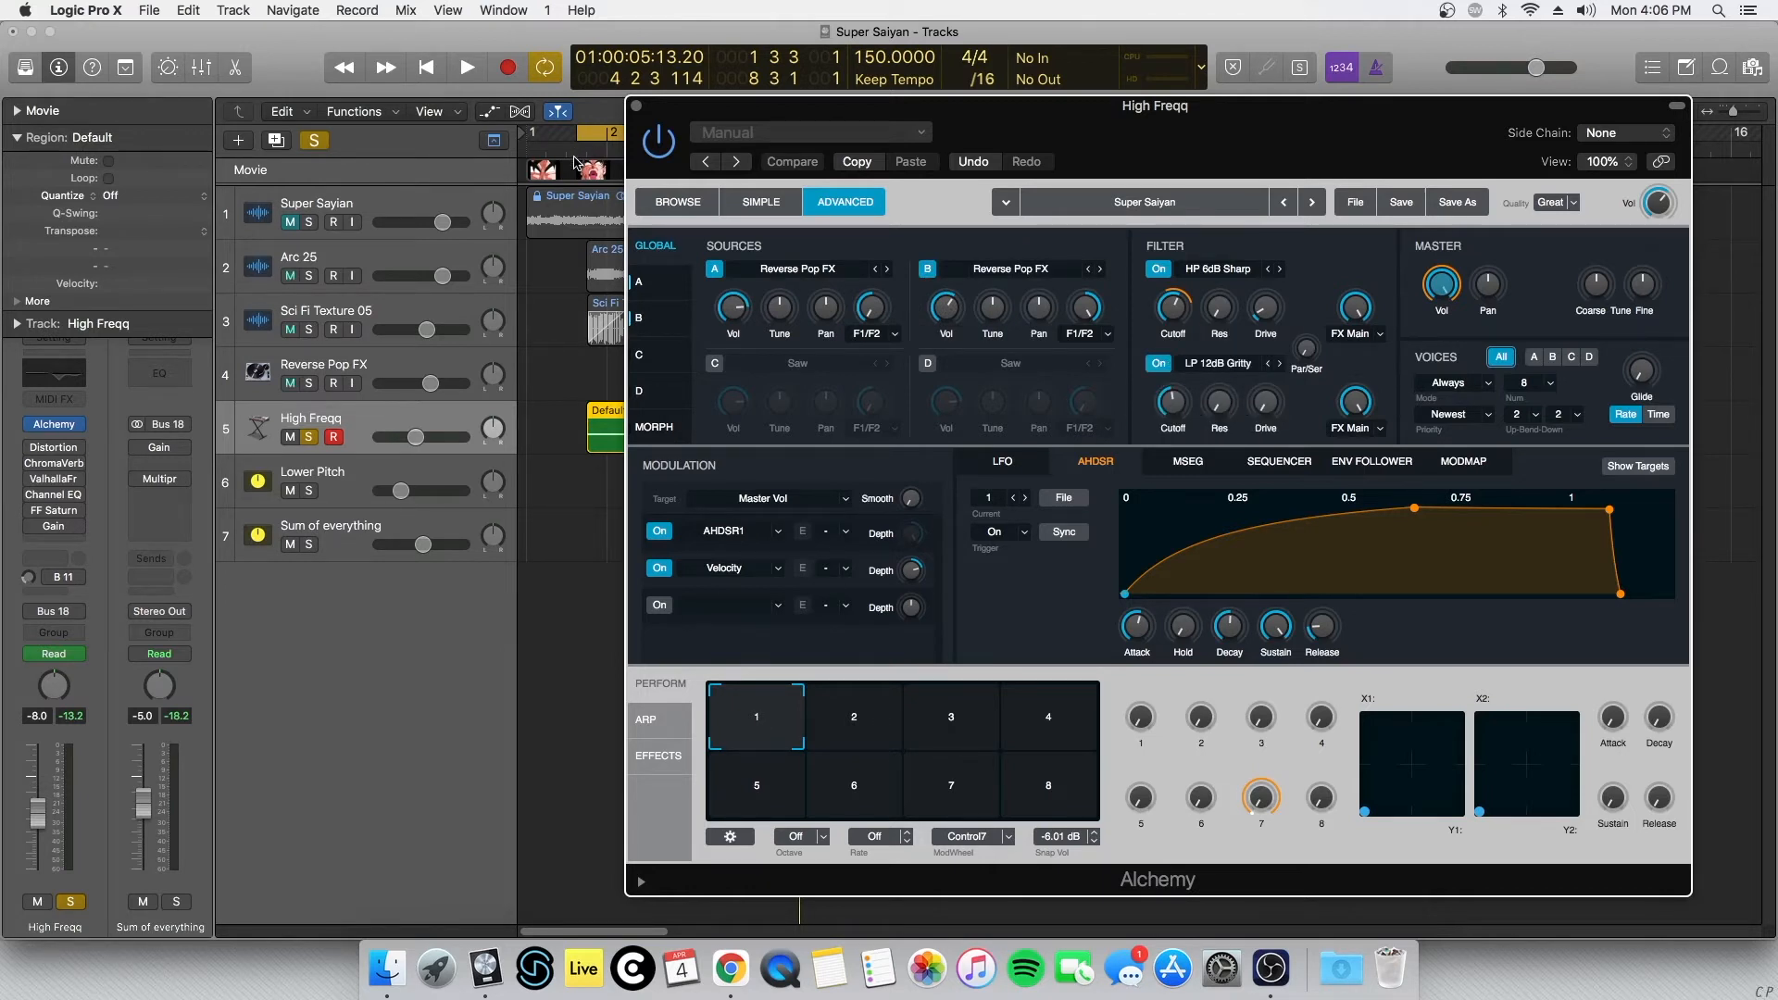
pyautogui.press('space')
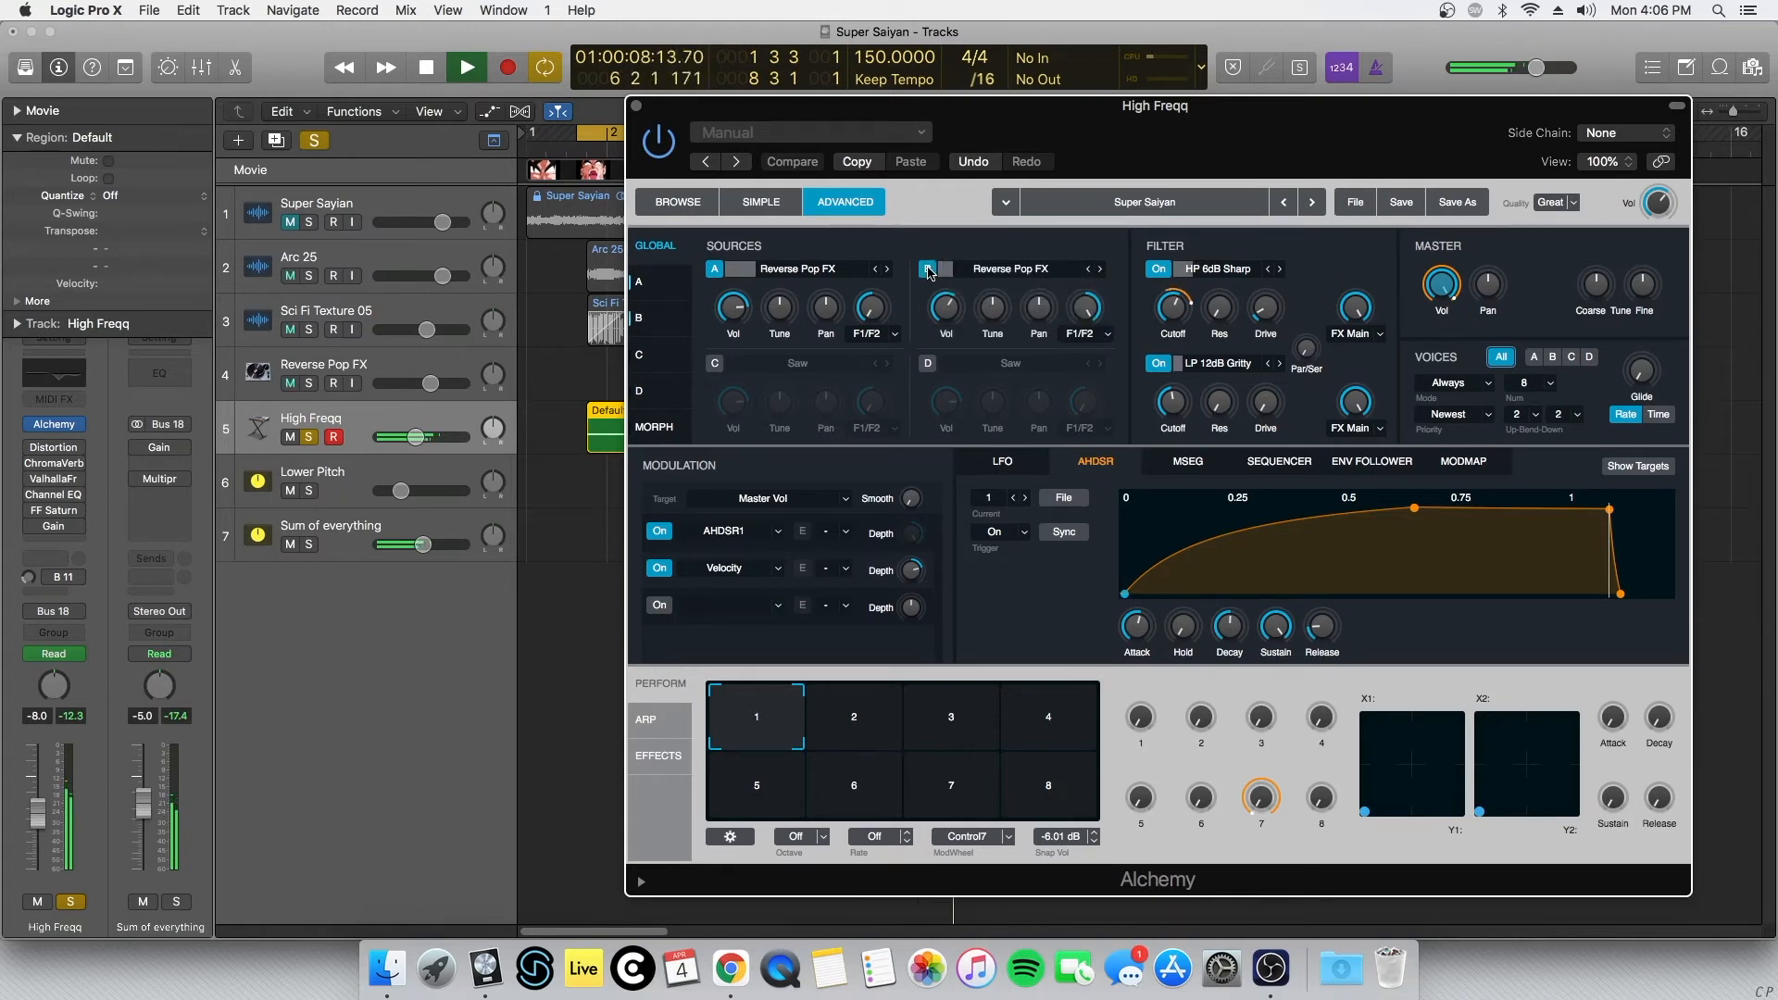
pyautogui.press('space')
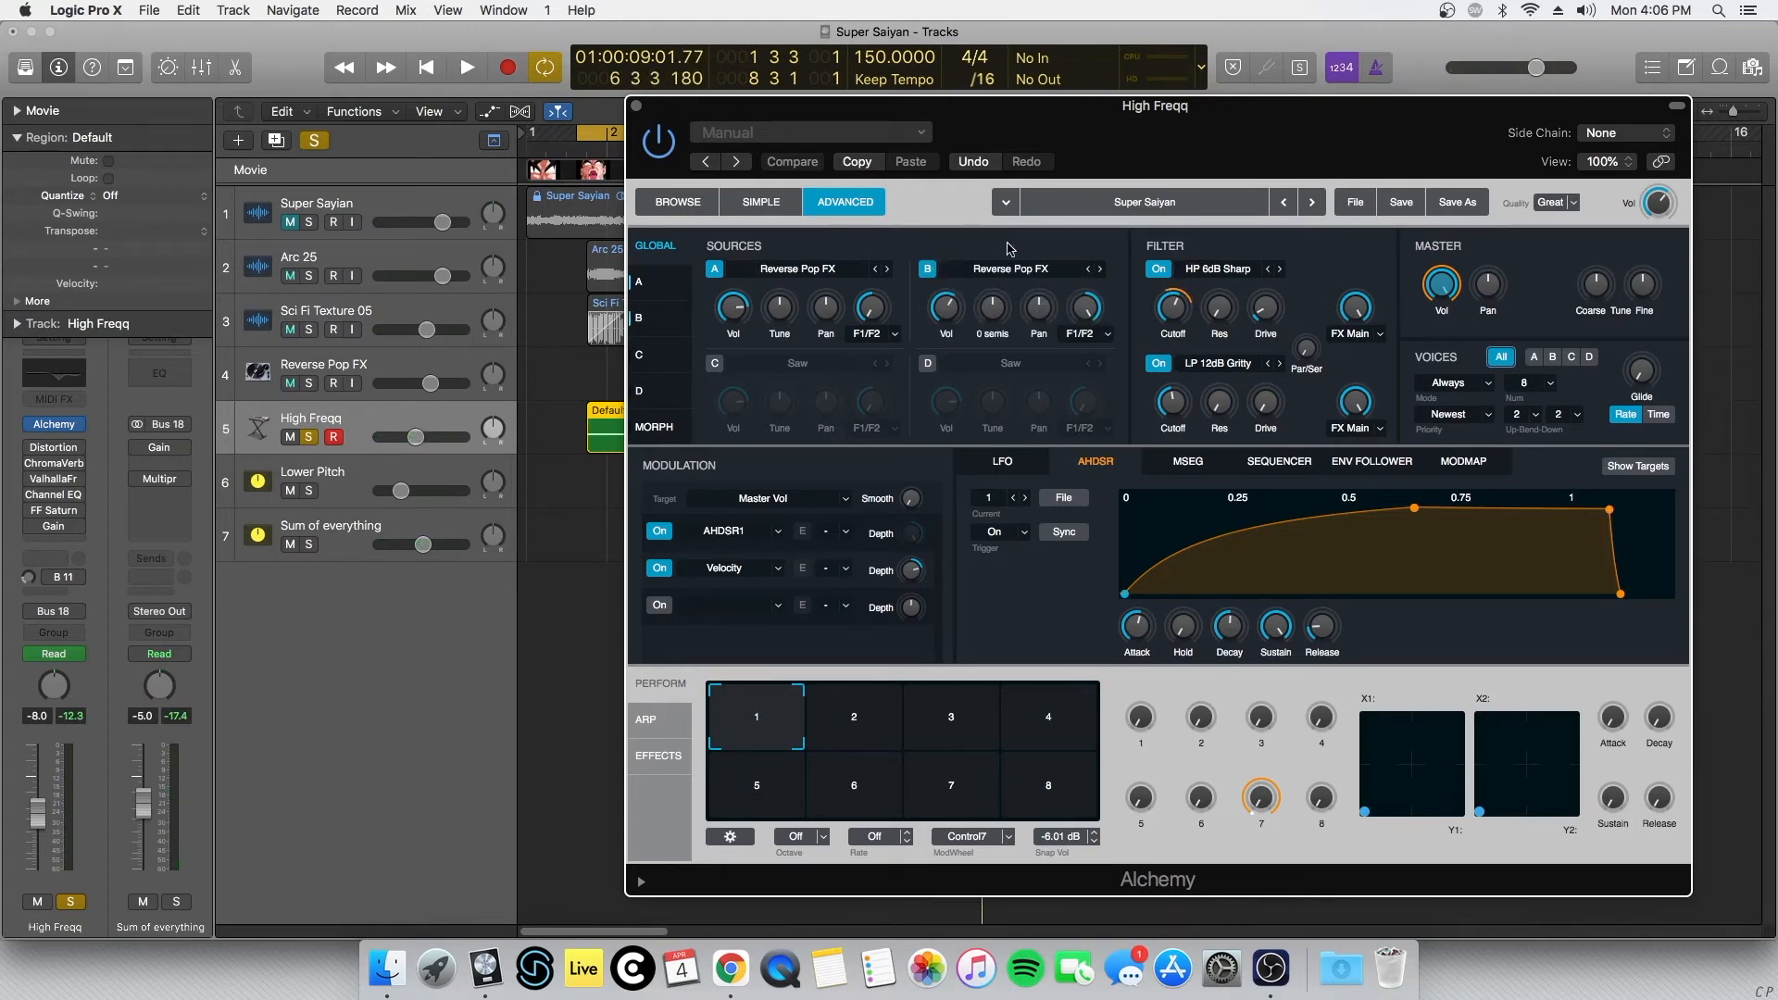
pyautogui.click(637, 108)
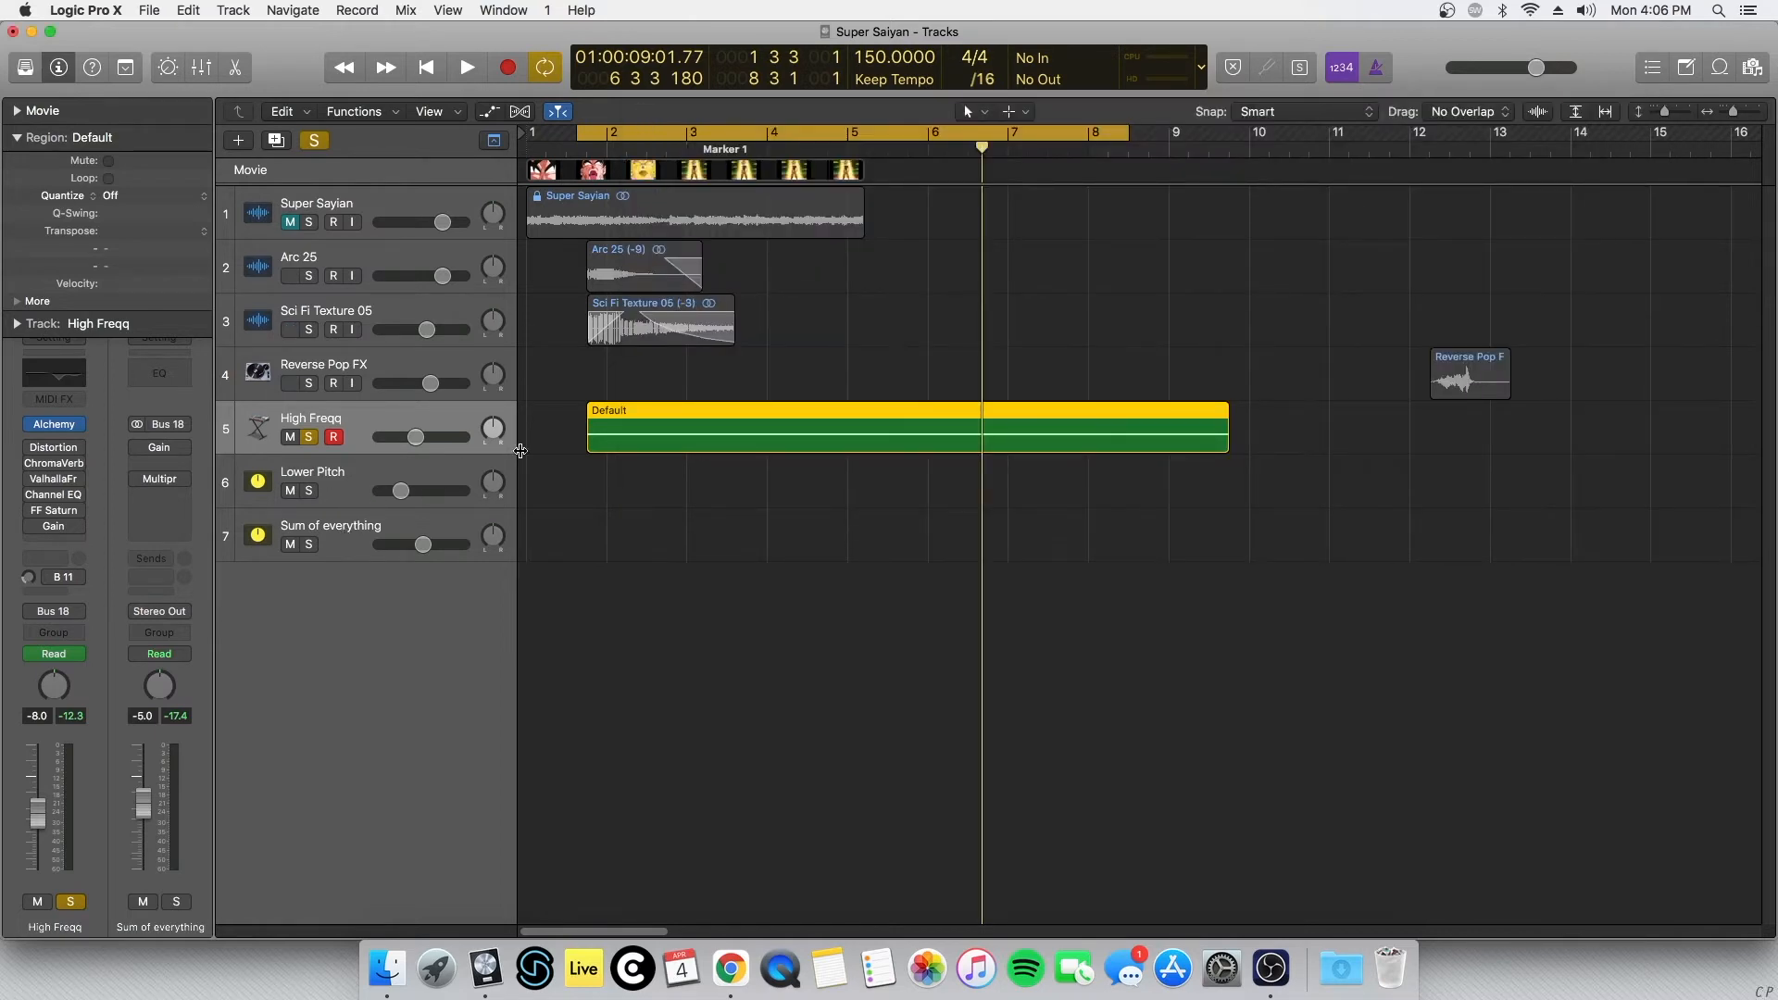
# Step: Enable the Distortion effect on the High Freqq track and listen to the result
pyautogui.moveTo(51, 452)
pyautogui.click(53, 453)
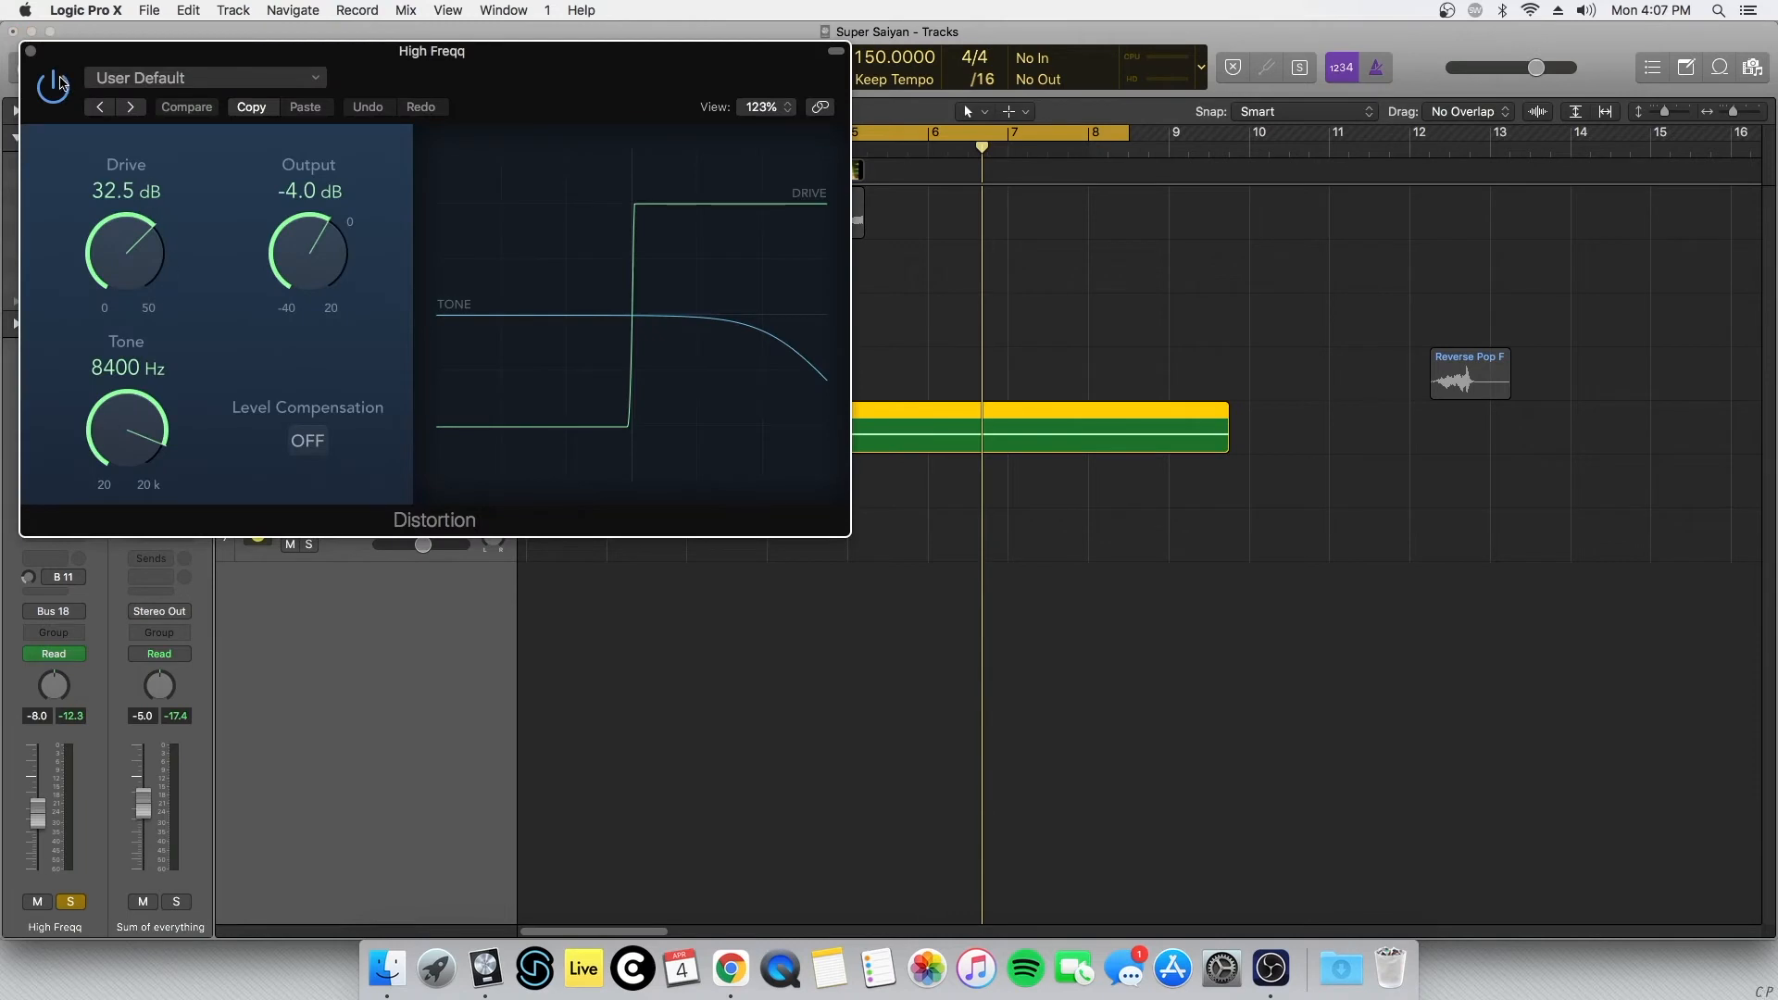
pyautogui.click(31, 51)
pyautogui.press('space')
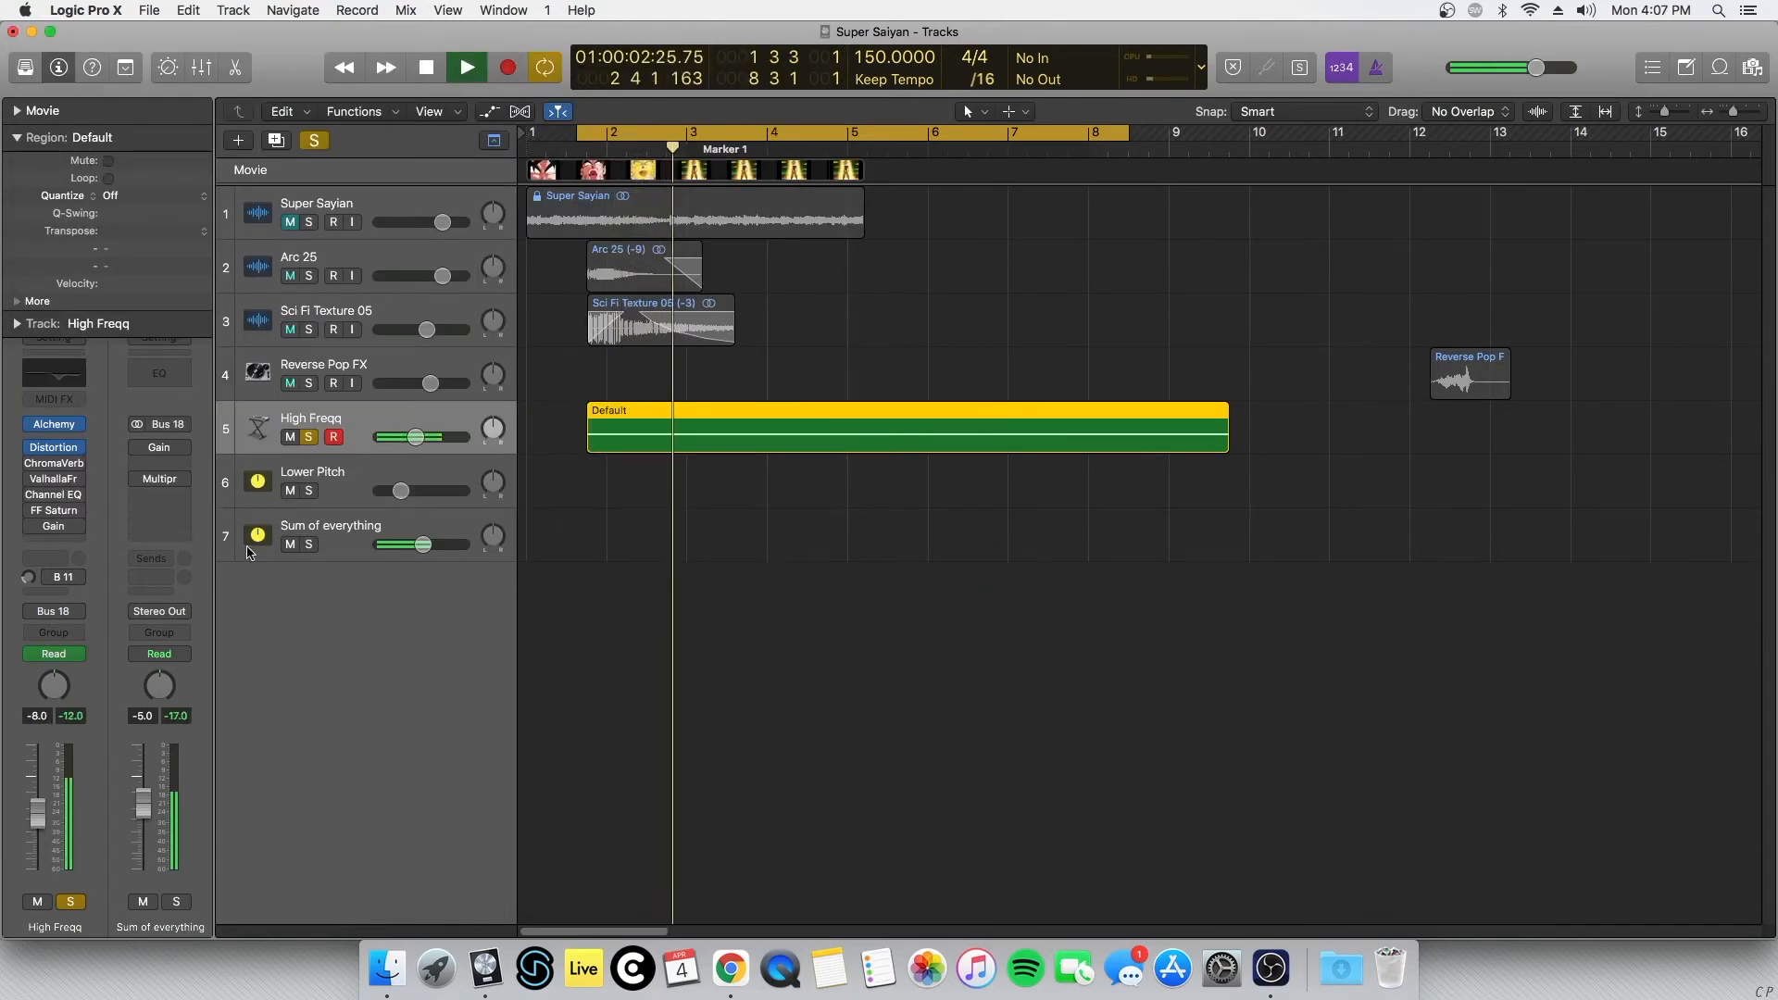
pyautogui.press('space')
# Step: Enable ChromaVerb on the High Freqq track, review its Airy reverb settings and listen to the result
pyautogui.moveTo(30, 464)
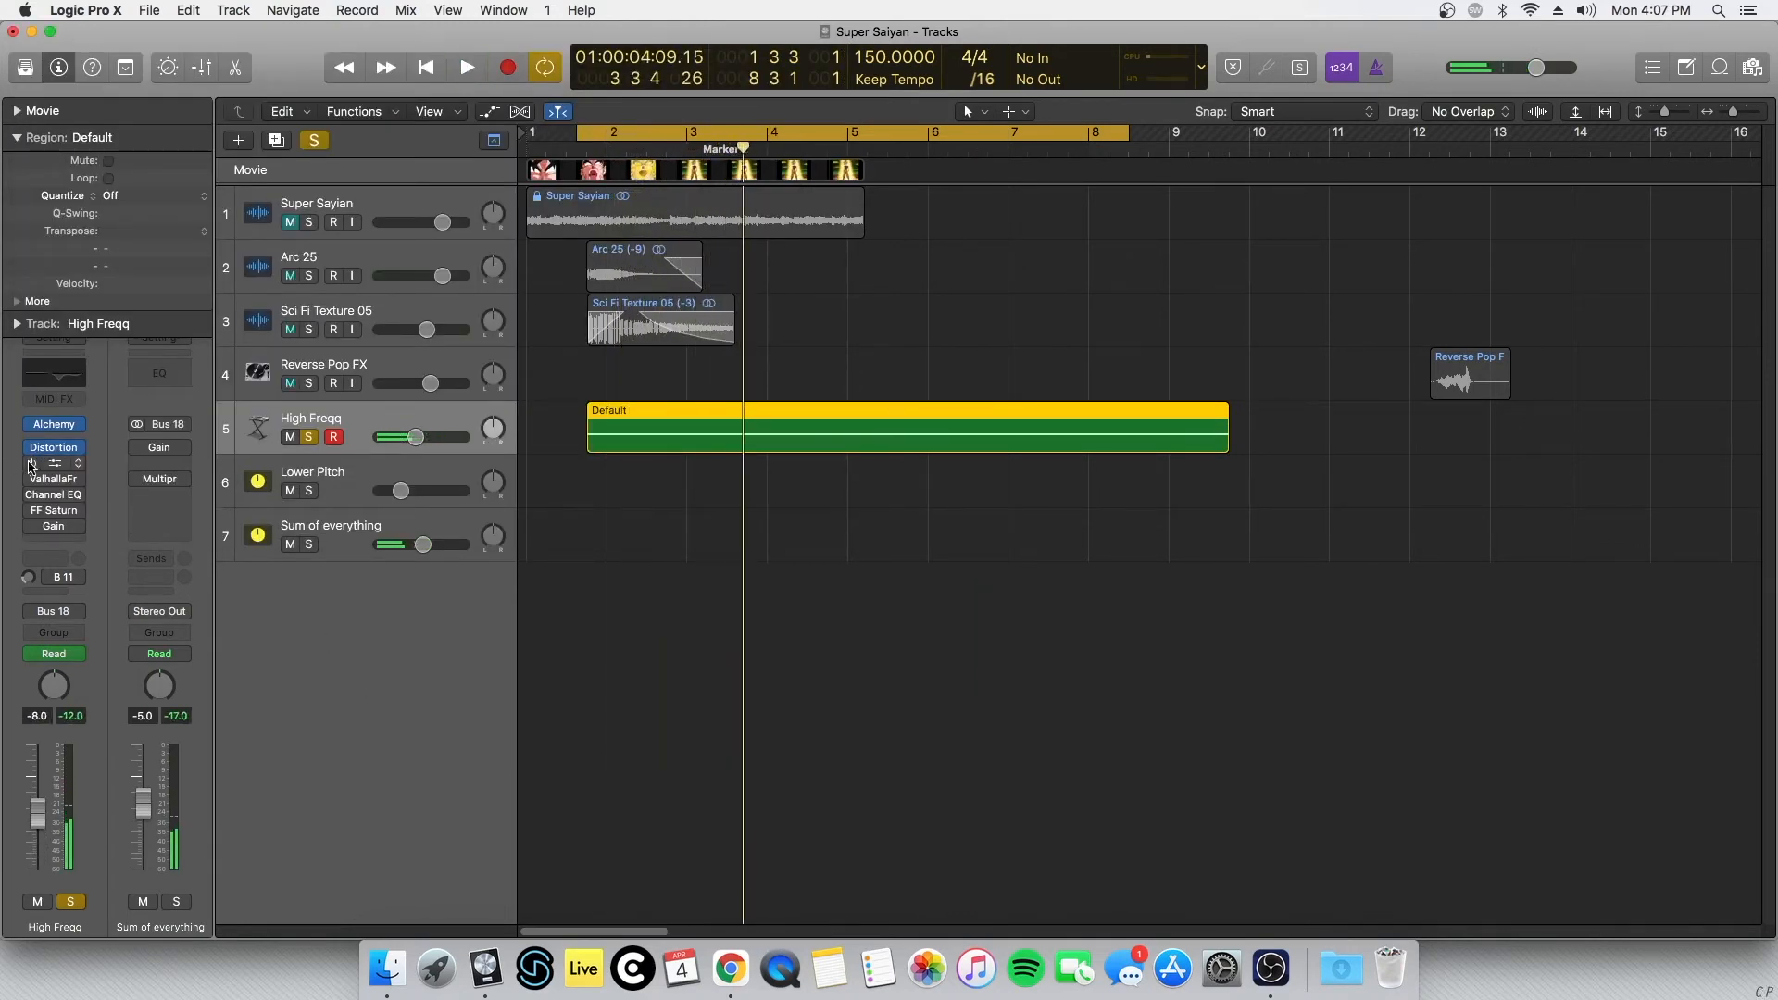
pyautogui.click(52, 463)
pyautogui.moveTo(536, 28); pyautogui.dragTo(1071, 133)
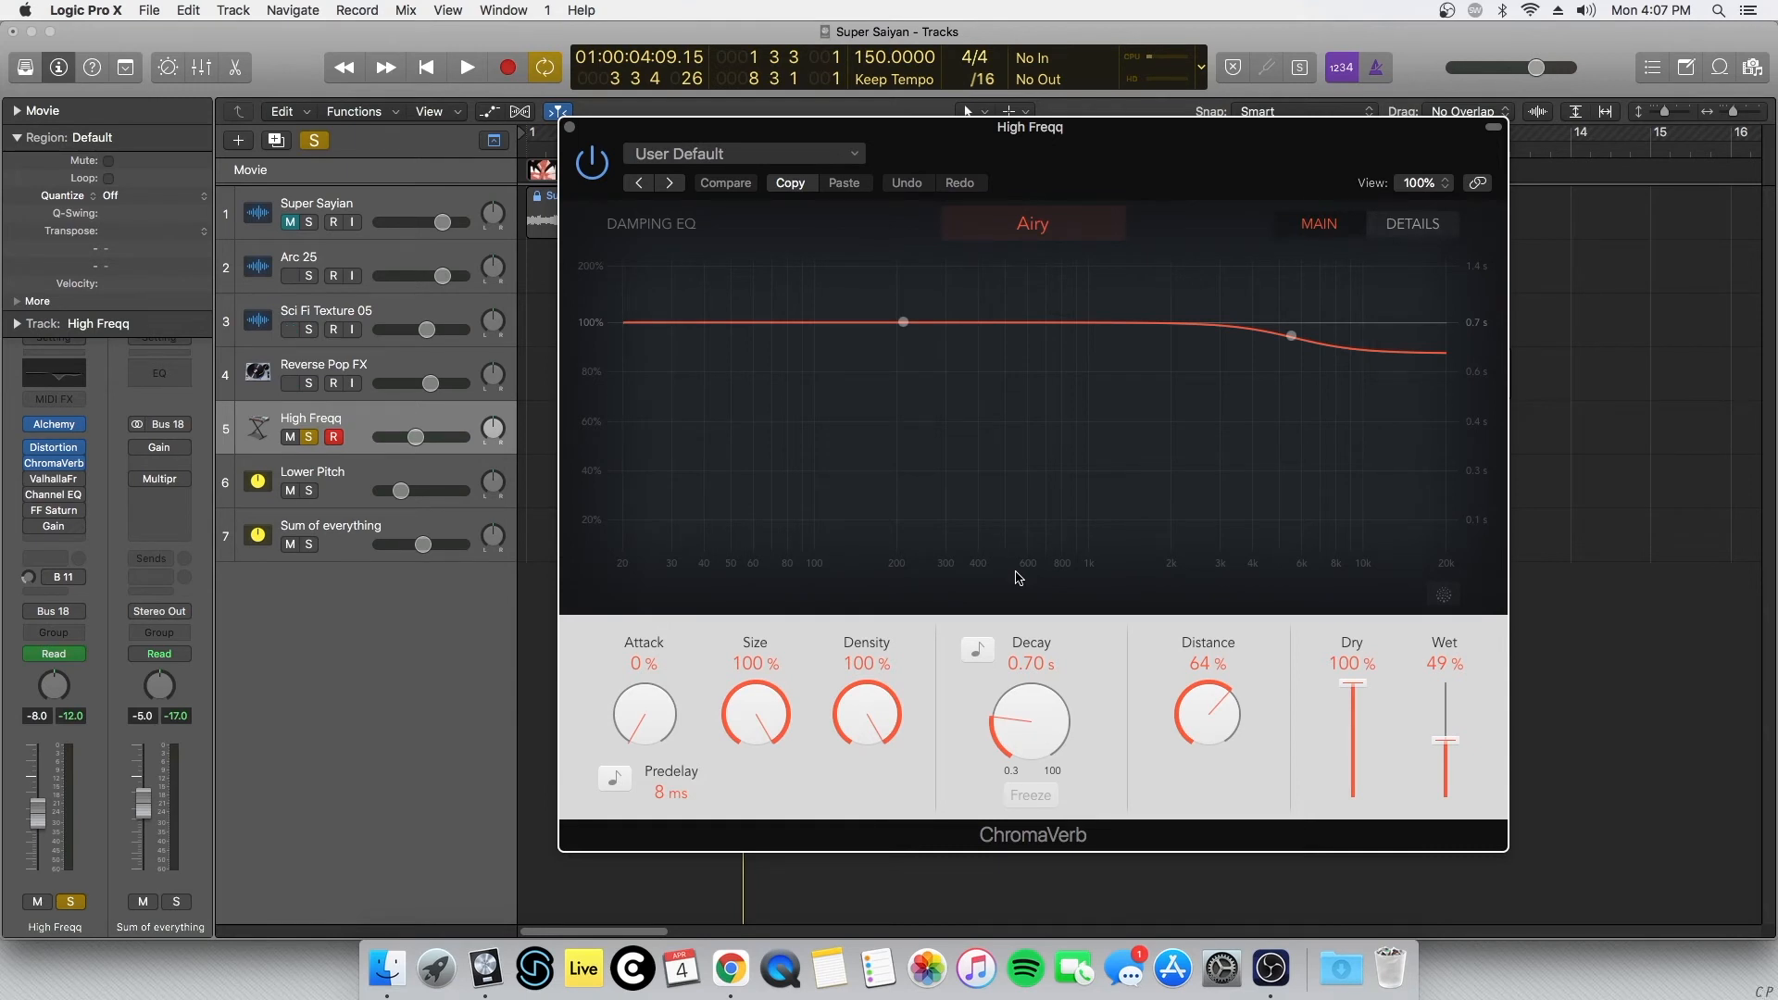
pyautogui.press('space')
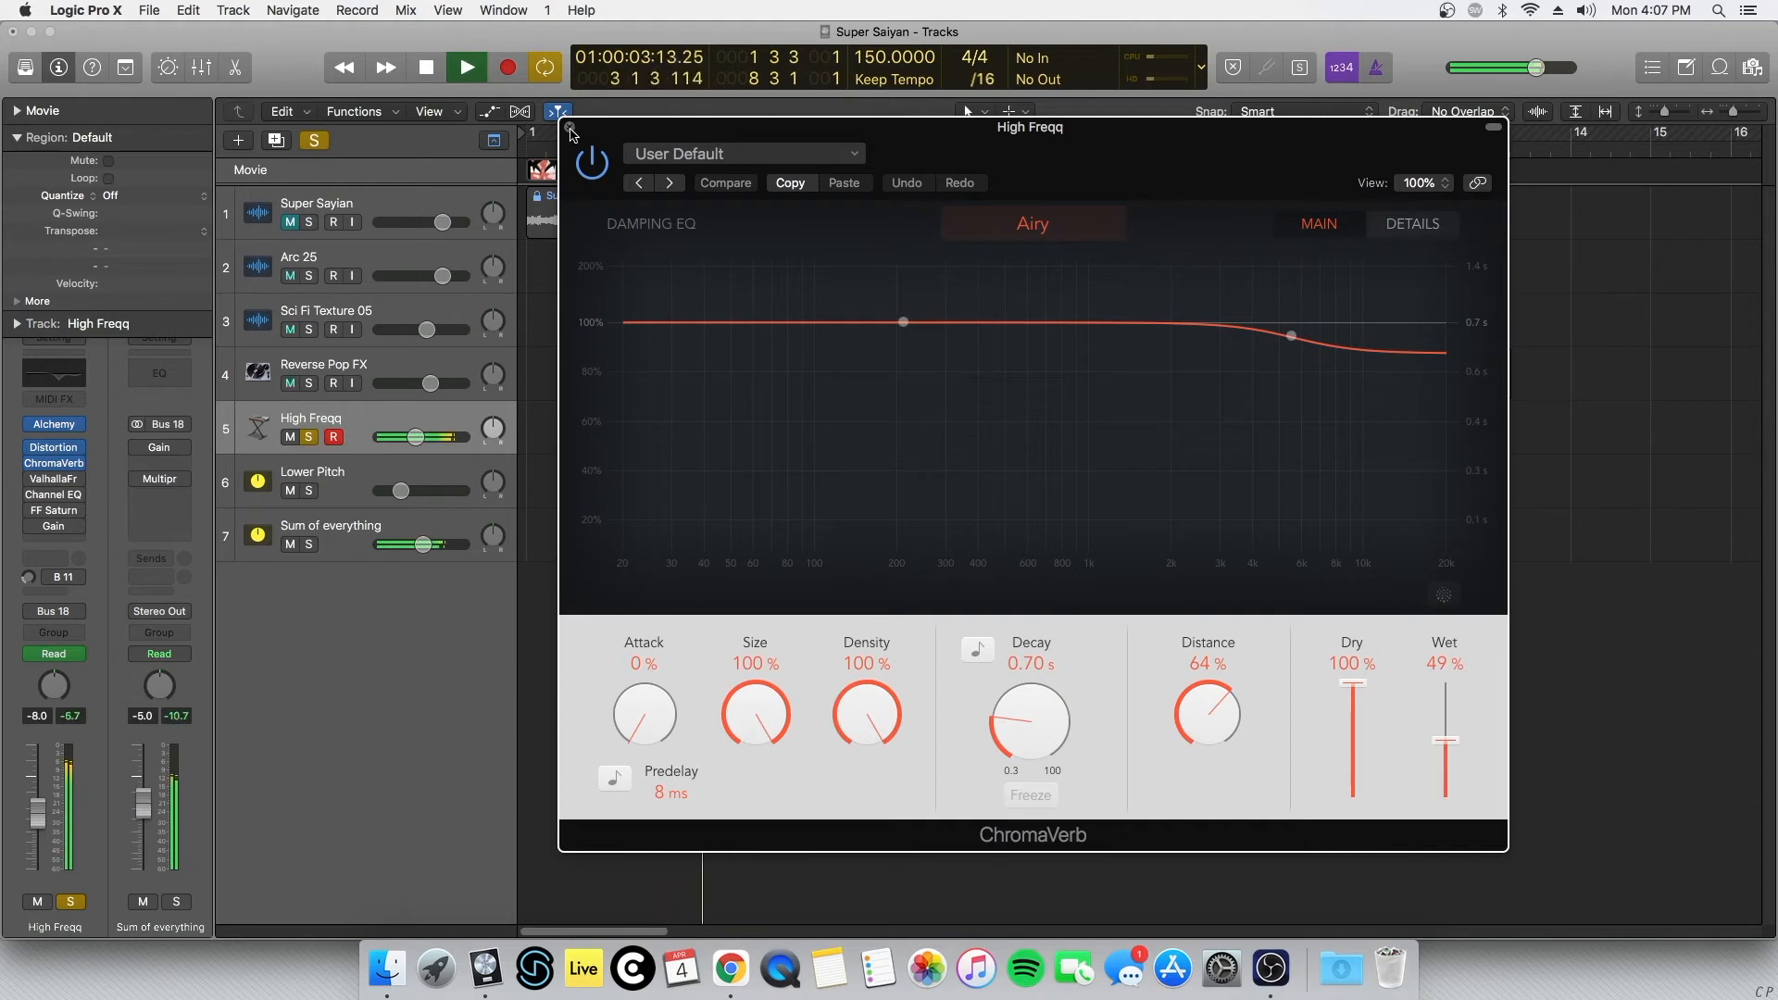
pyautogui.press('space')
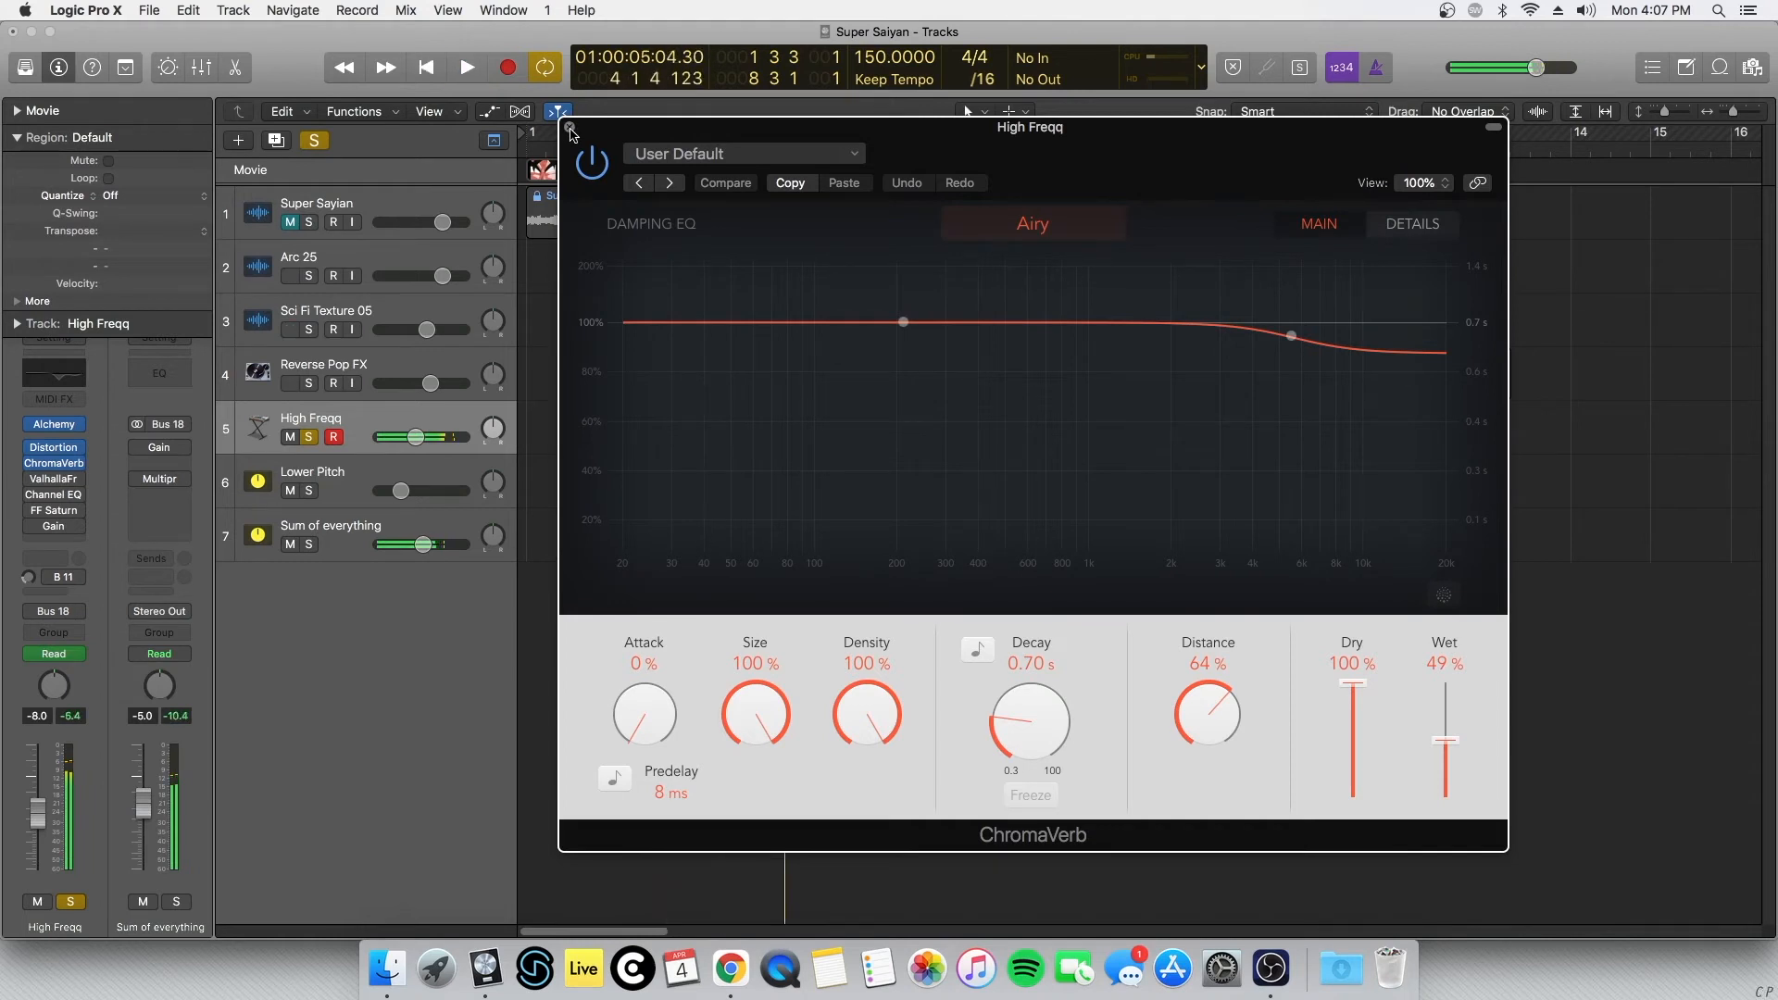
pyautogui.click(570, 128)
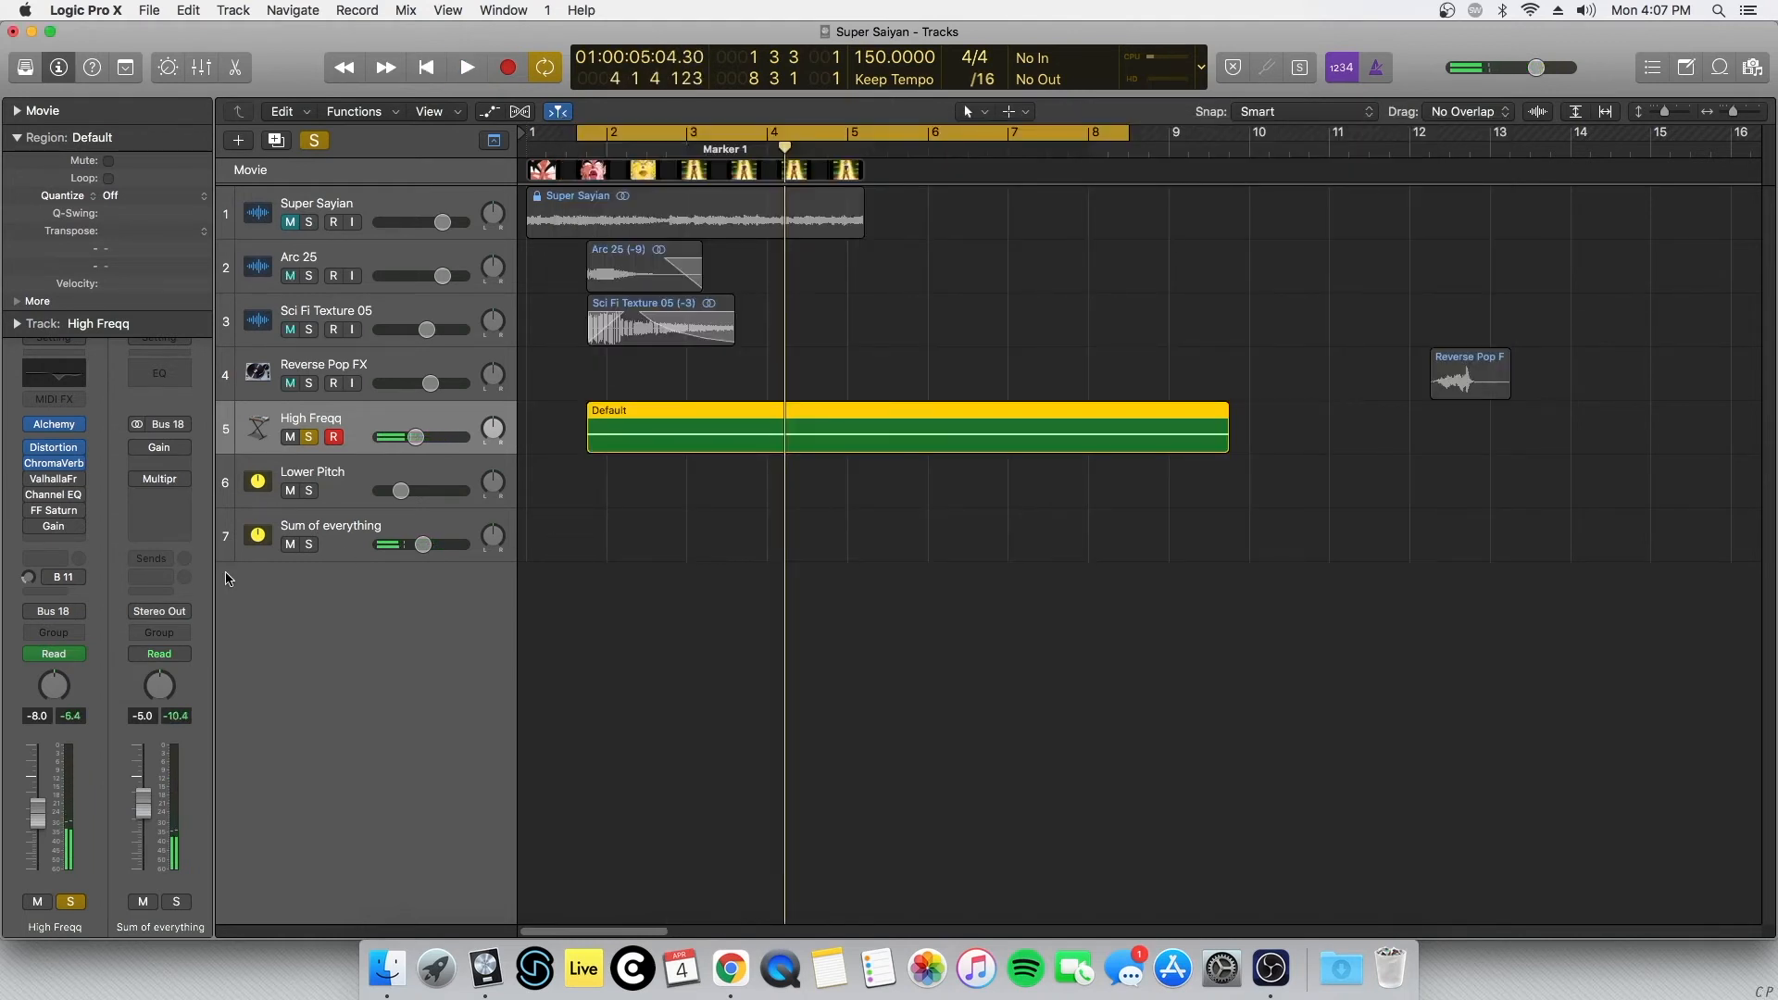
# Step: Enable ValhallaFreqEcho on the High Freqq track, review its settings and listen to the frequency-shifted sound
pyautogui.moveTo(33, 483)
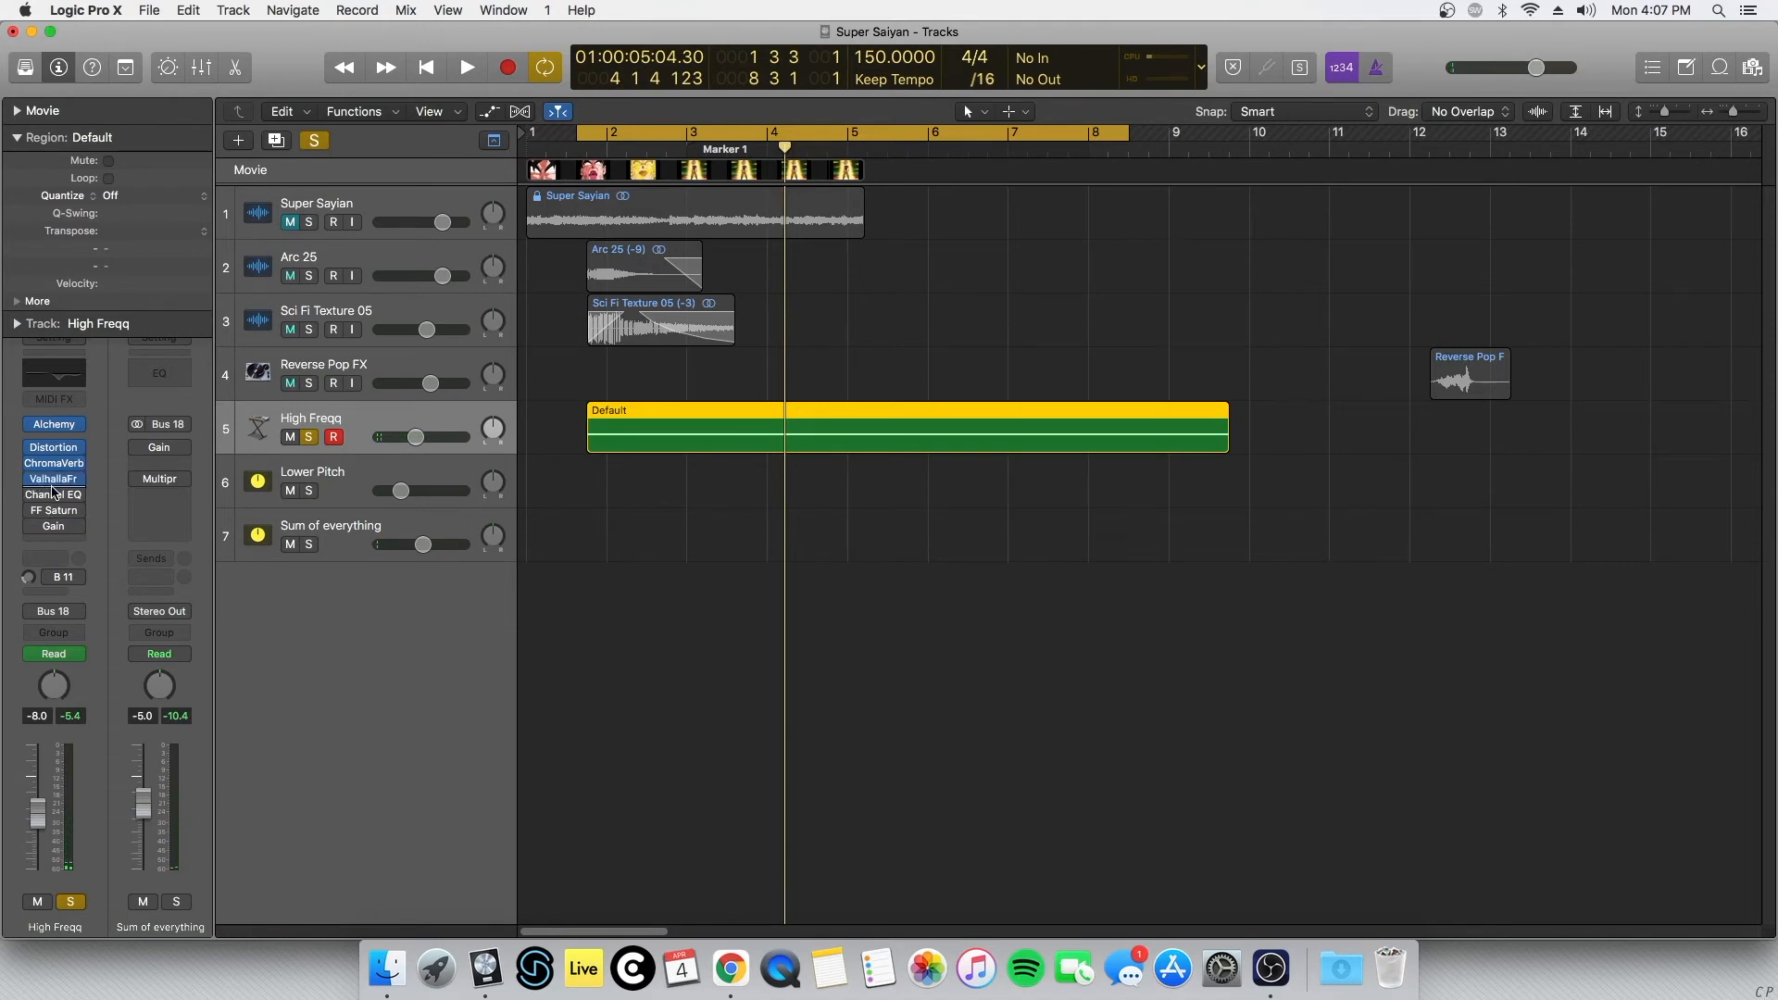
pyautogui.click(55, 483)
pyautogui.moveTo(352, 63); pyautogui.dragTo(1235, 494)
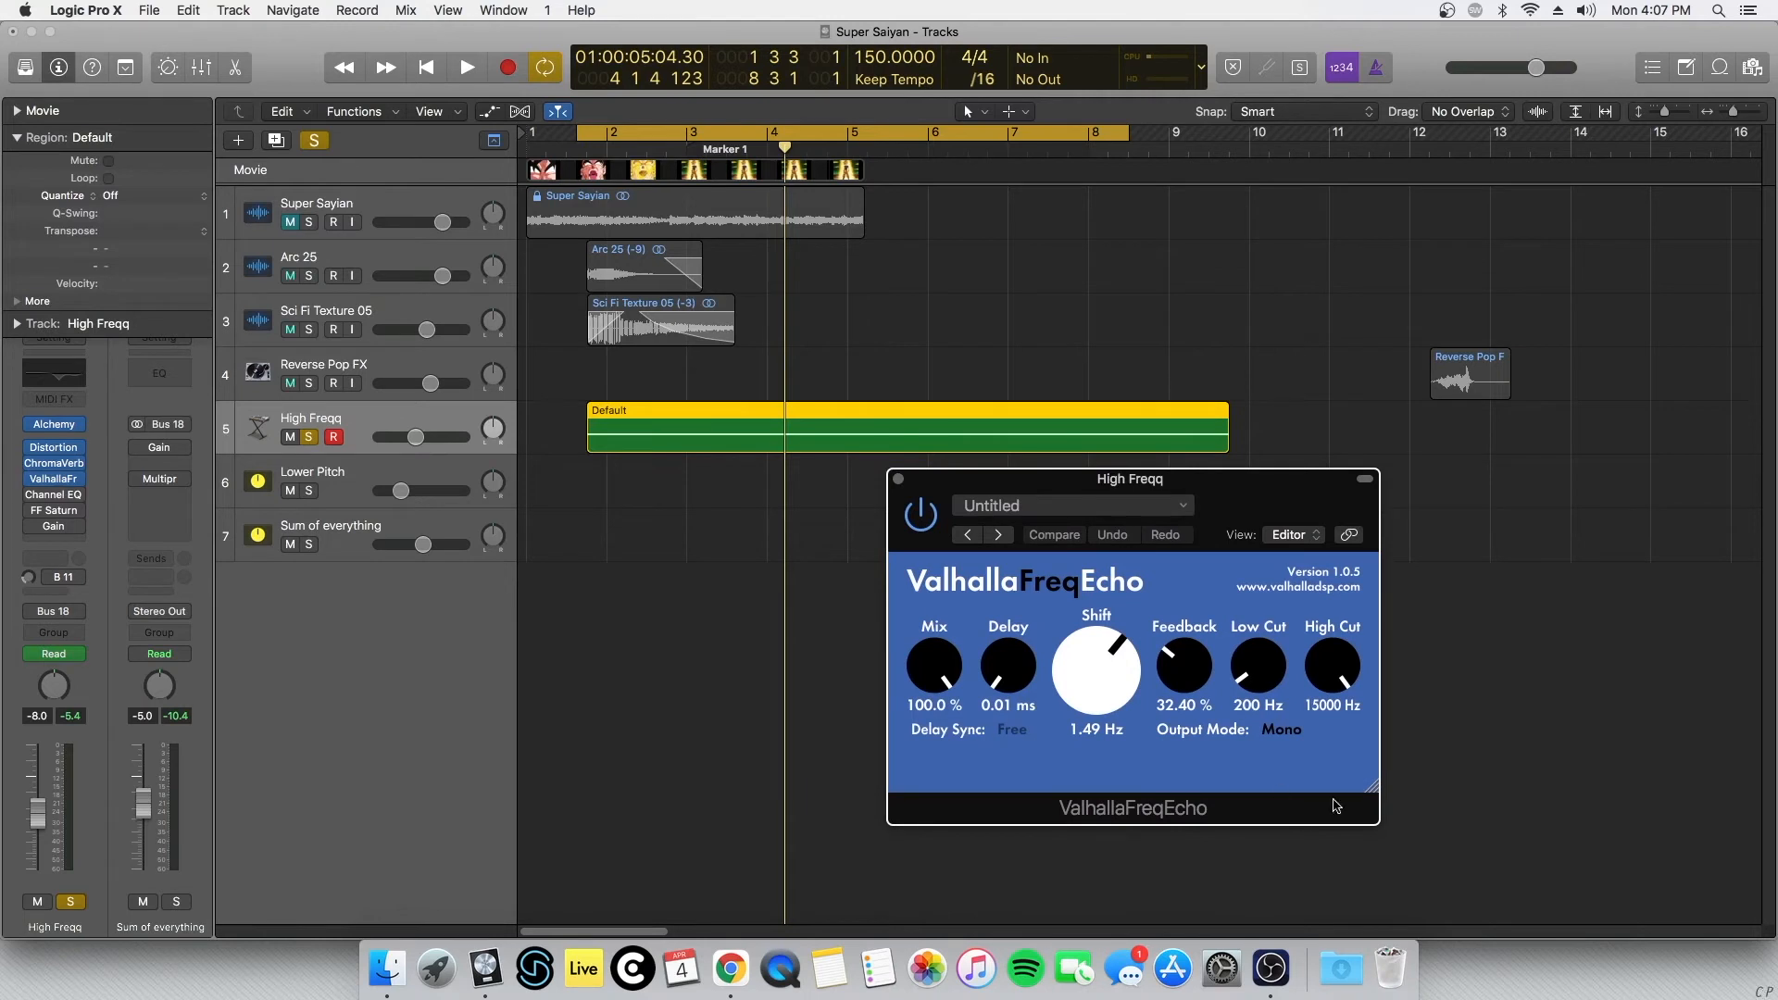
pyautogui.press('space')
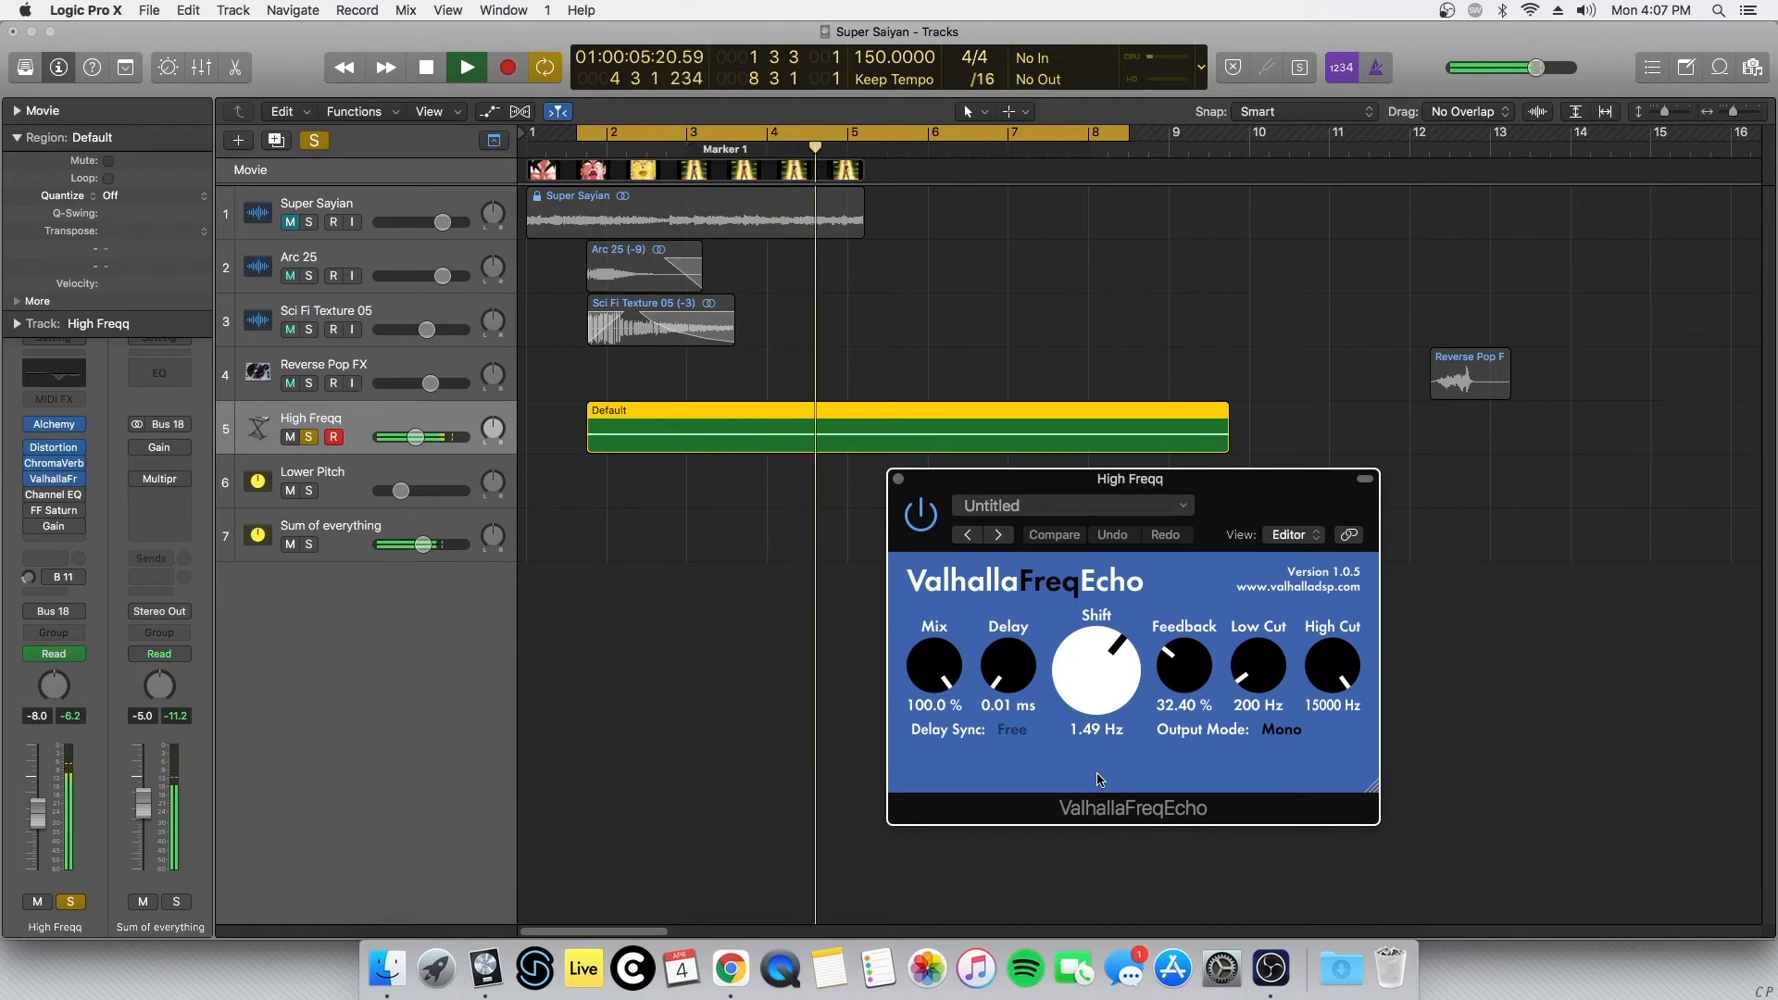
pyautogui.press('space')
pyautogui.press('super+Tab')
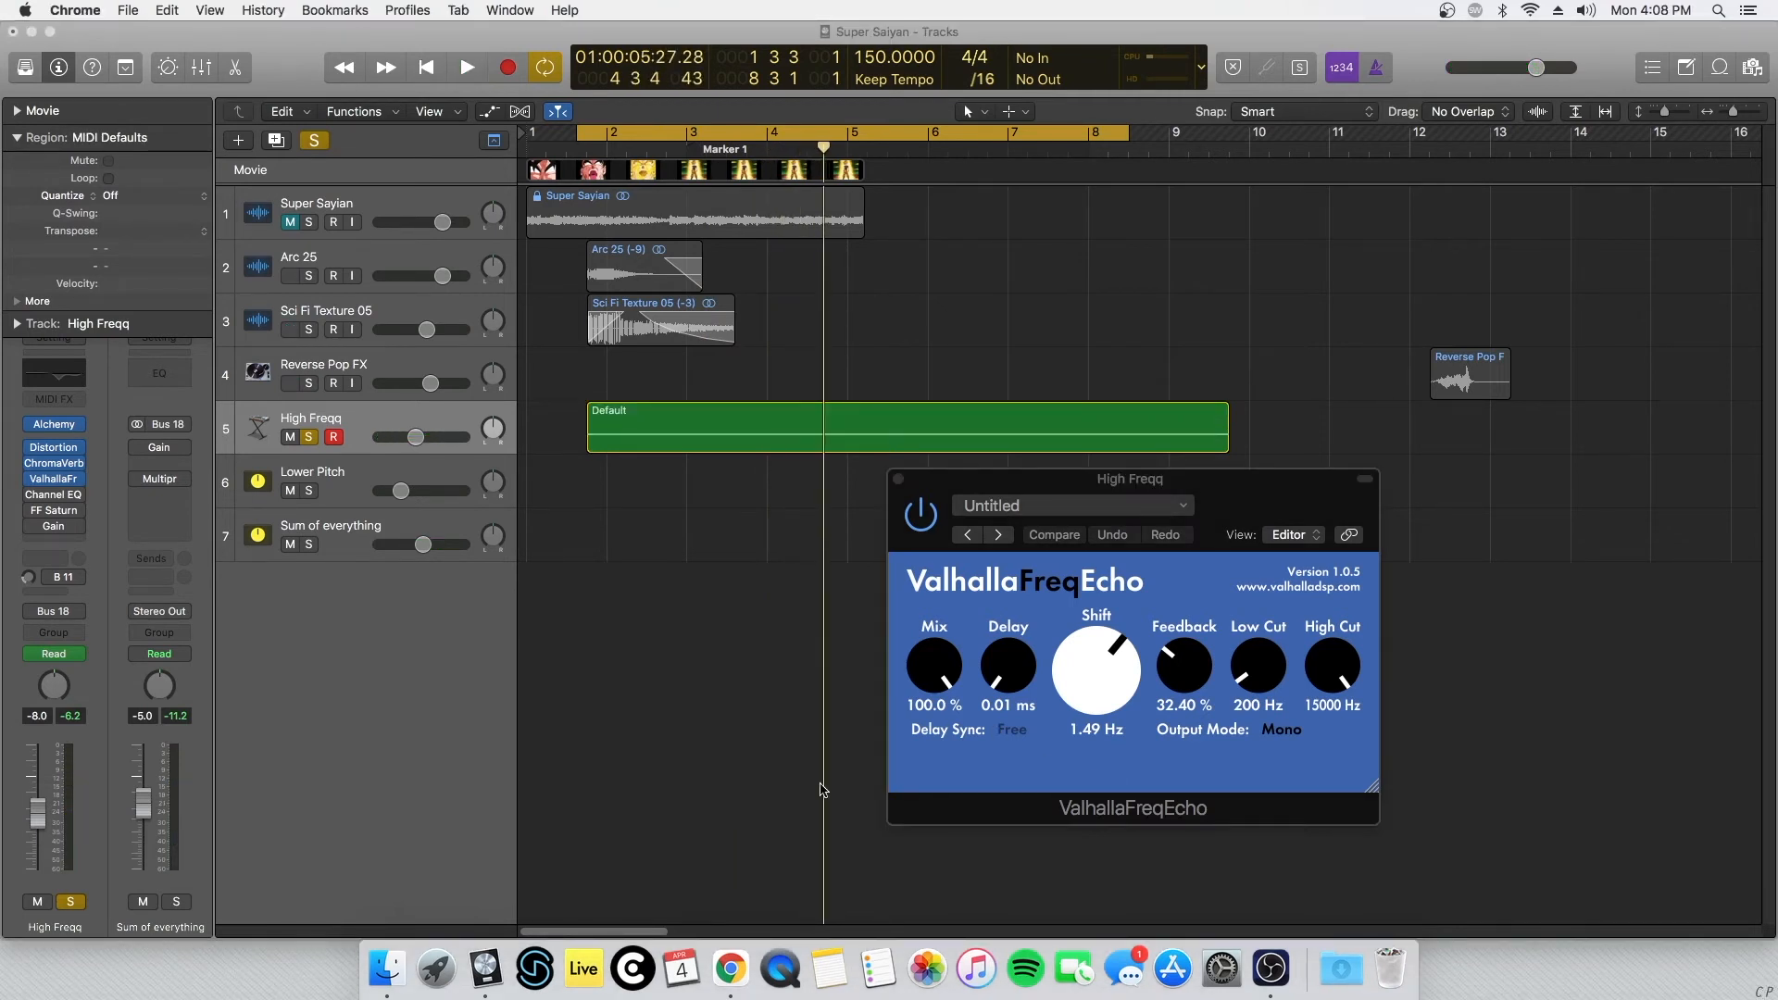
# Step: Enable the Channel EQ on the High Freqq track, listen to the result and open the FF Saturn effect
pyautogui.click(53, 495)
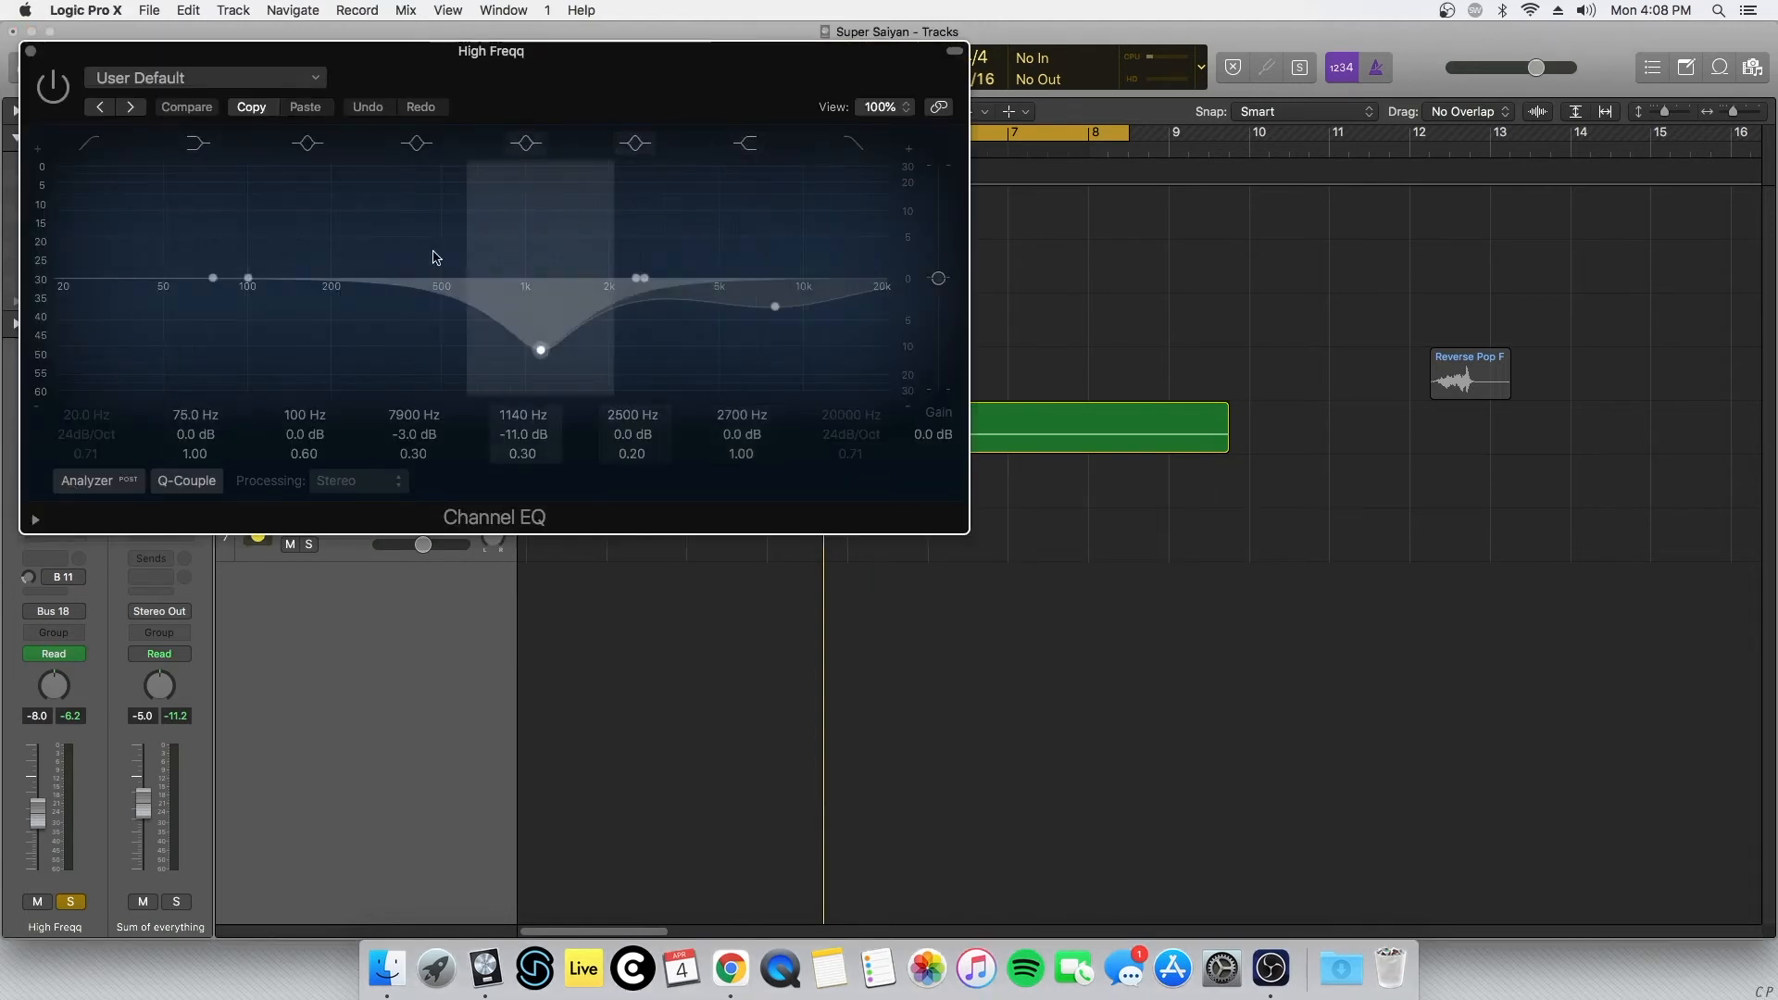
pyautogui.click(53, 89)
pyautogui.moveTo(53, 63); pyautogui.dragTo(184, 110)
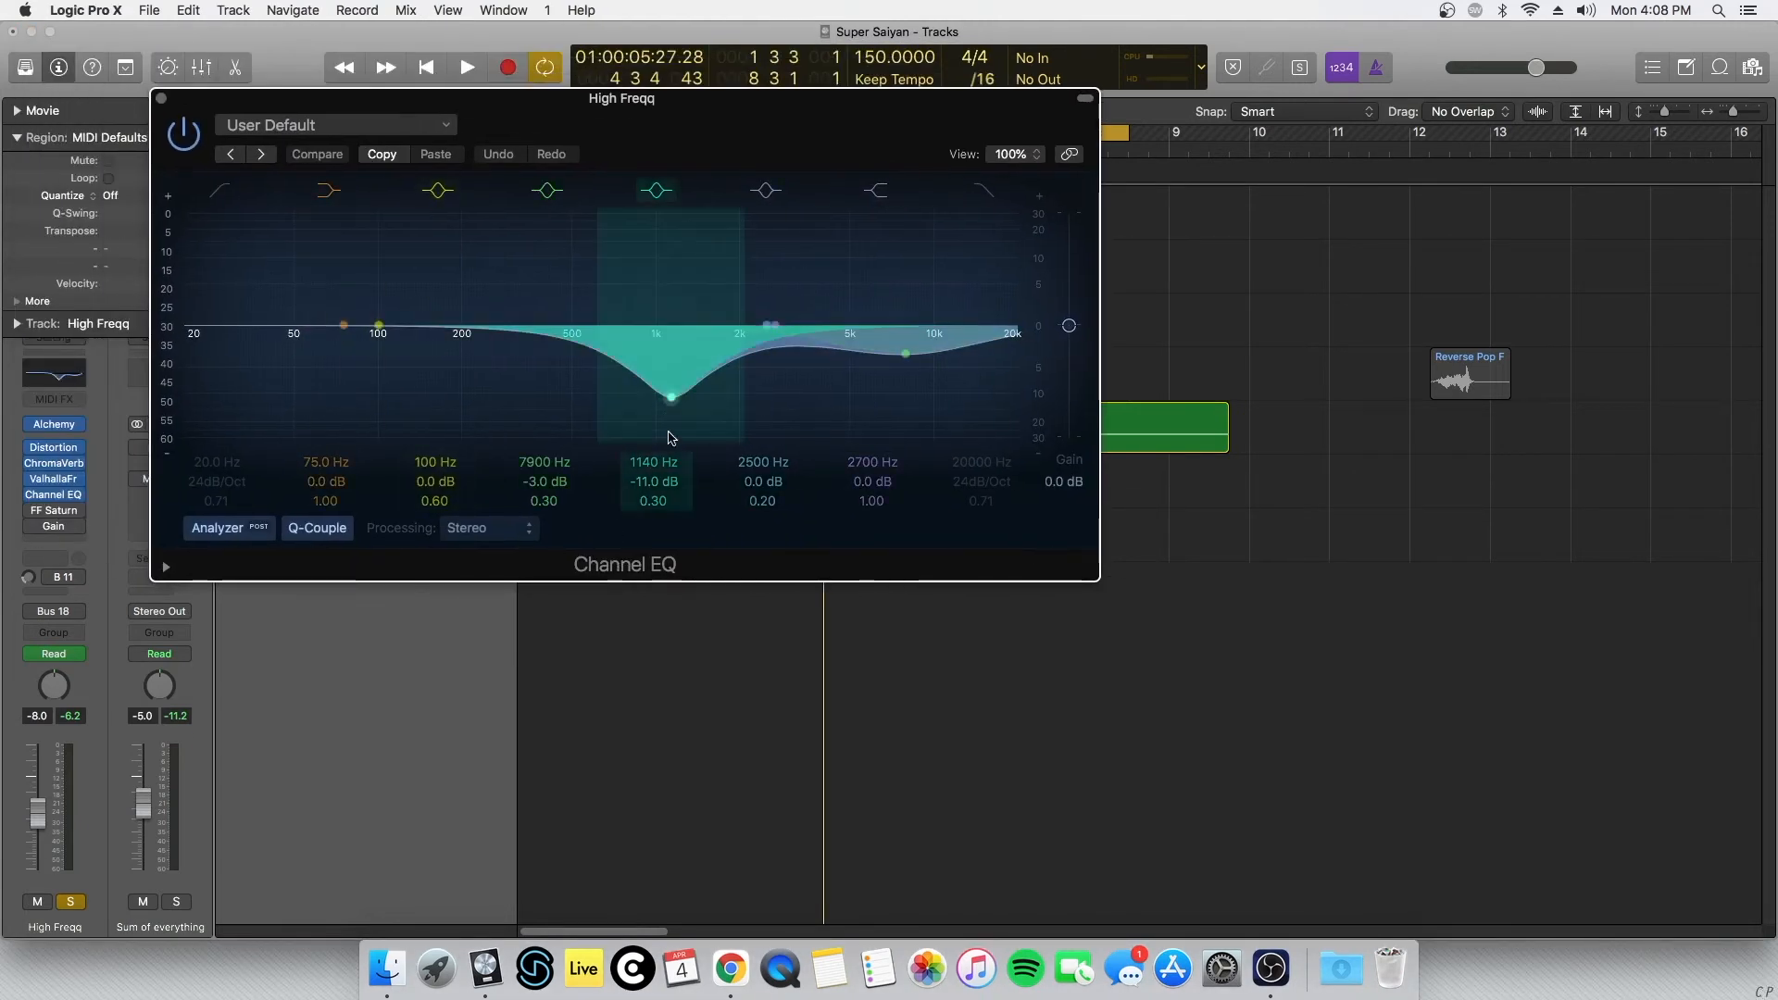
pyautogui.click(160, 97)
pyautogui.press('space')
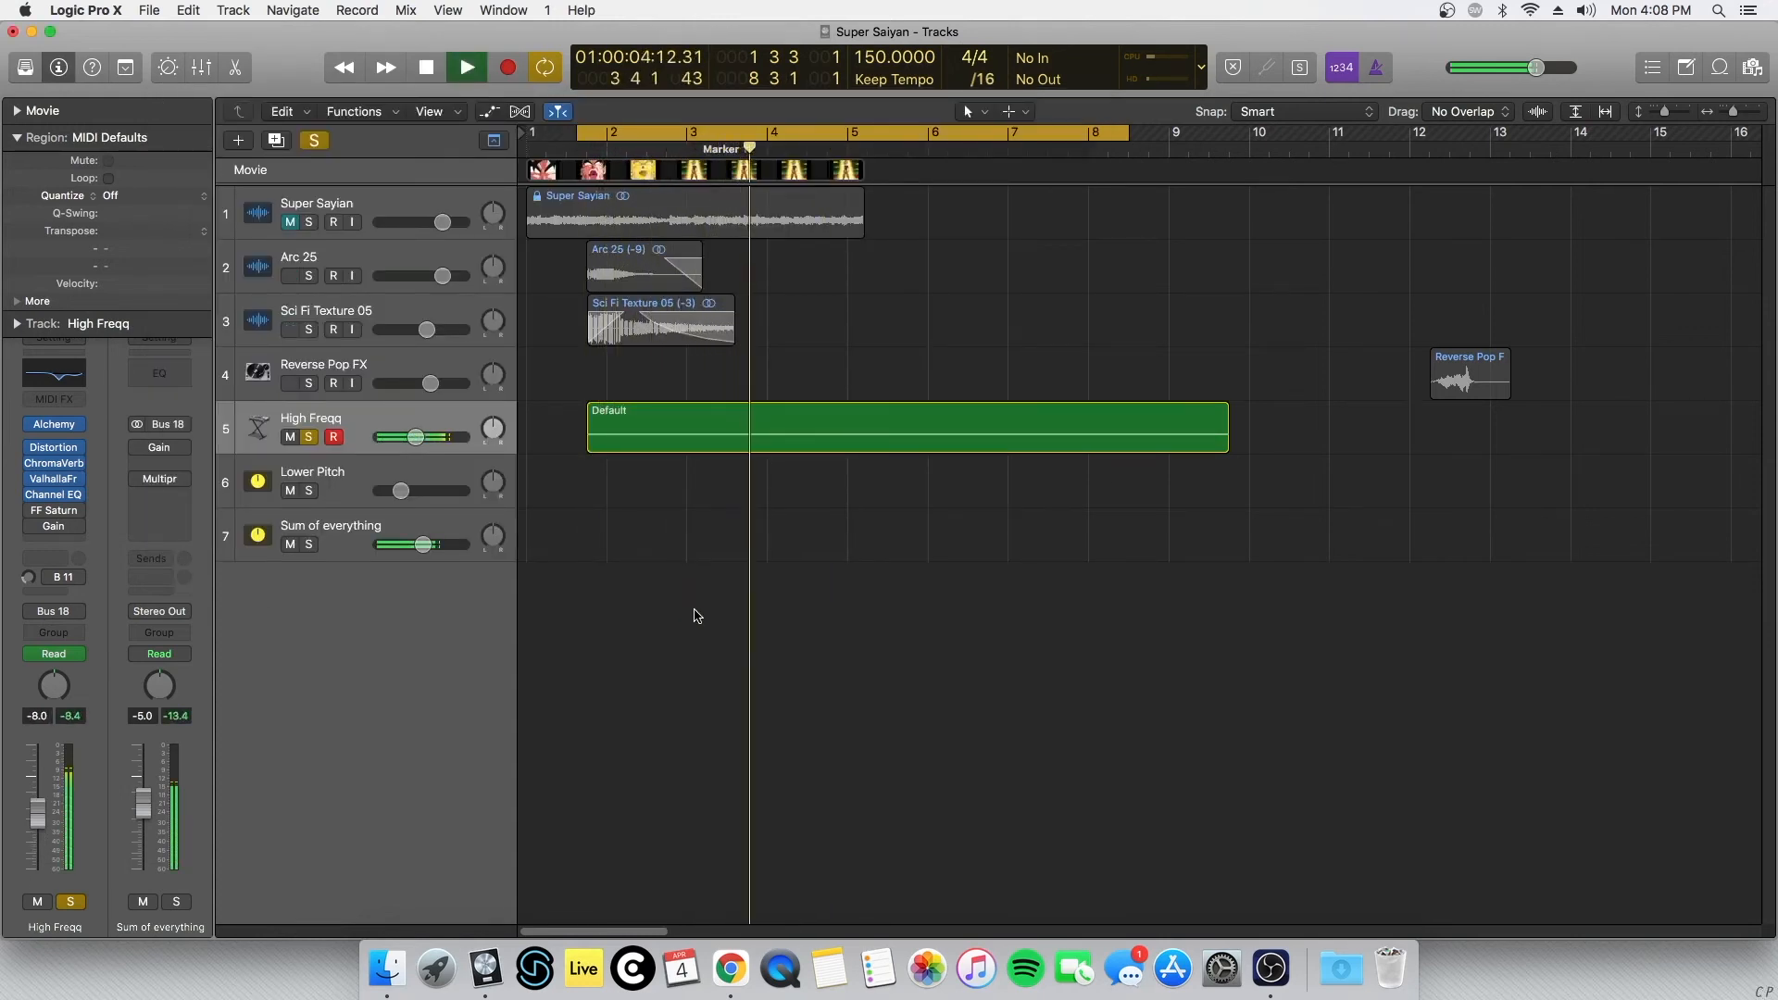
pyautogui.press('space')
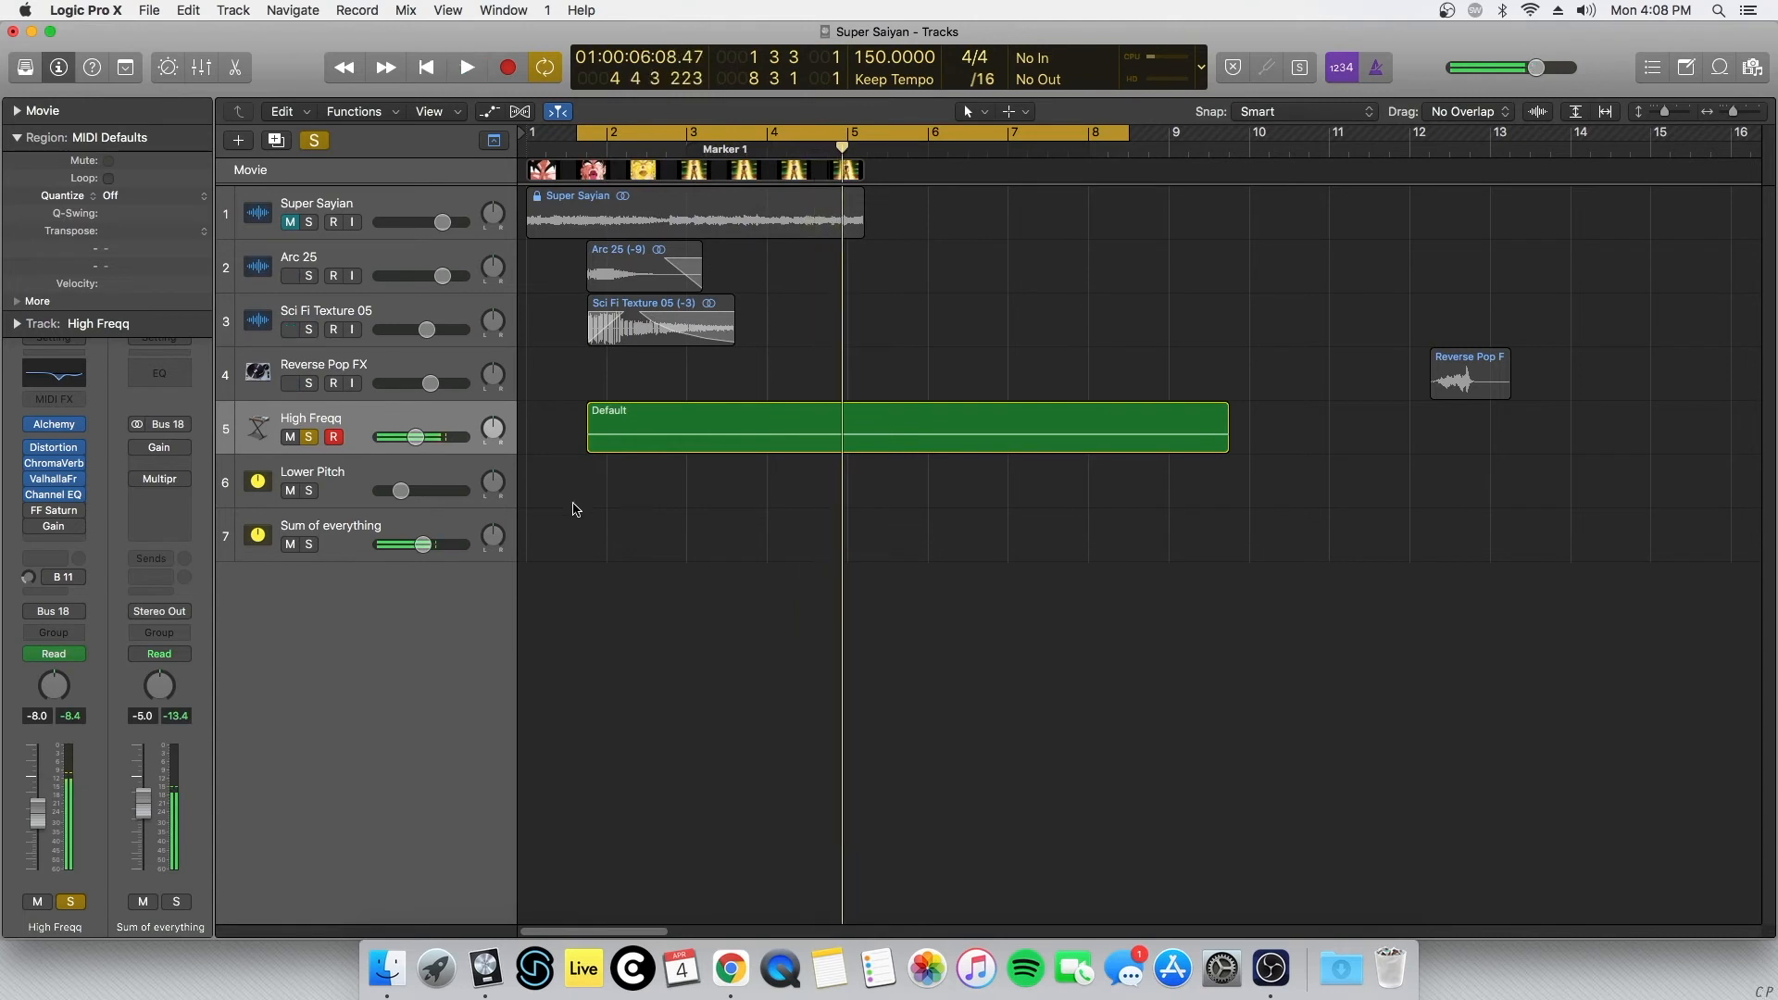
pyautogui.click(59, 515)
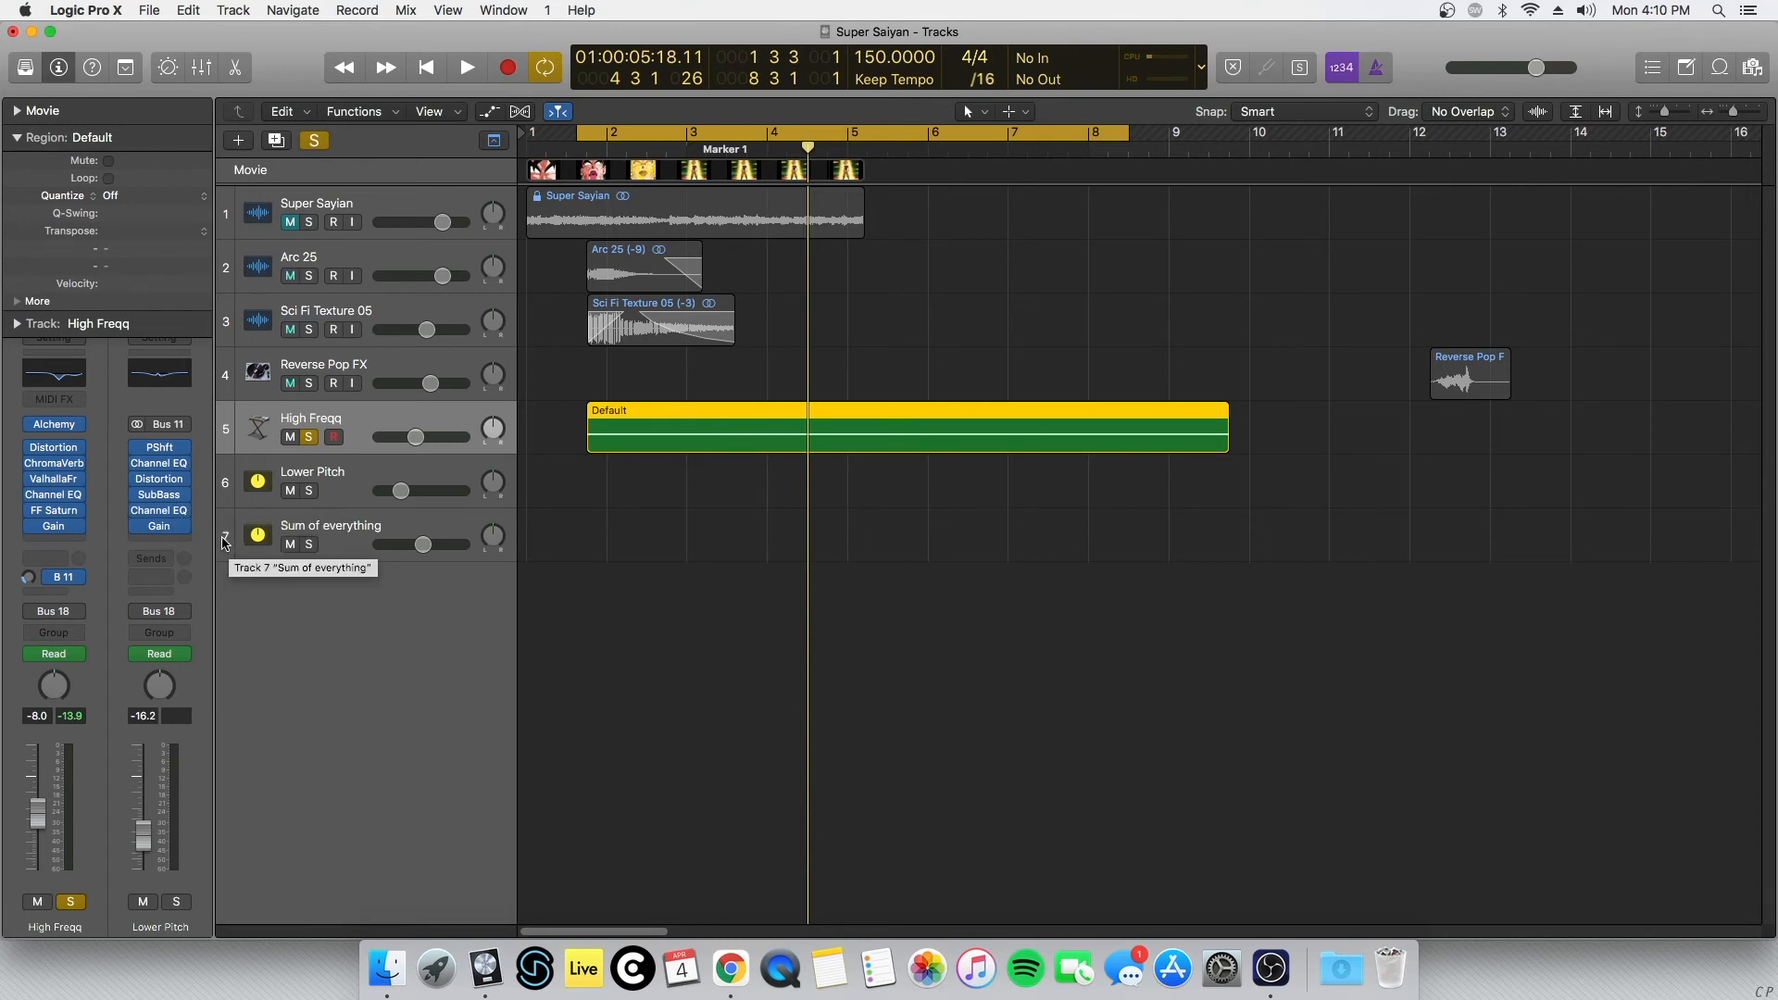
# Step: Mute High Freqq and turn its solo off, then solo the Lower Pitch track and listen to it
pyautogui.click(293, 437)
pyautogui.click(308, 437)
pyautogui.click(339, 487)
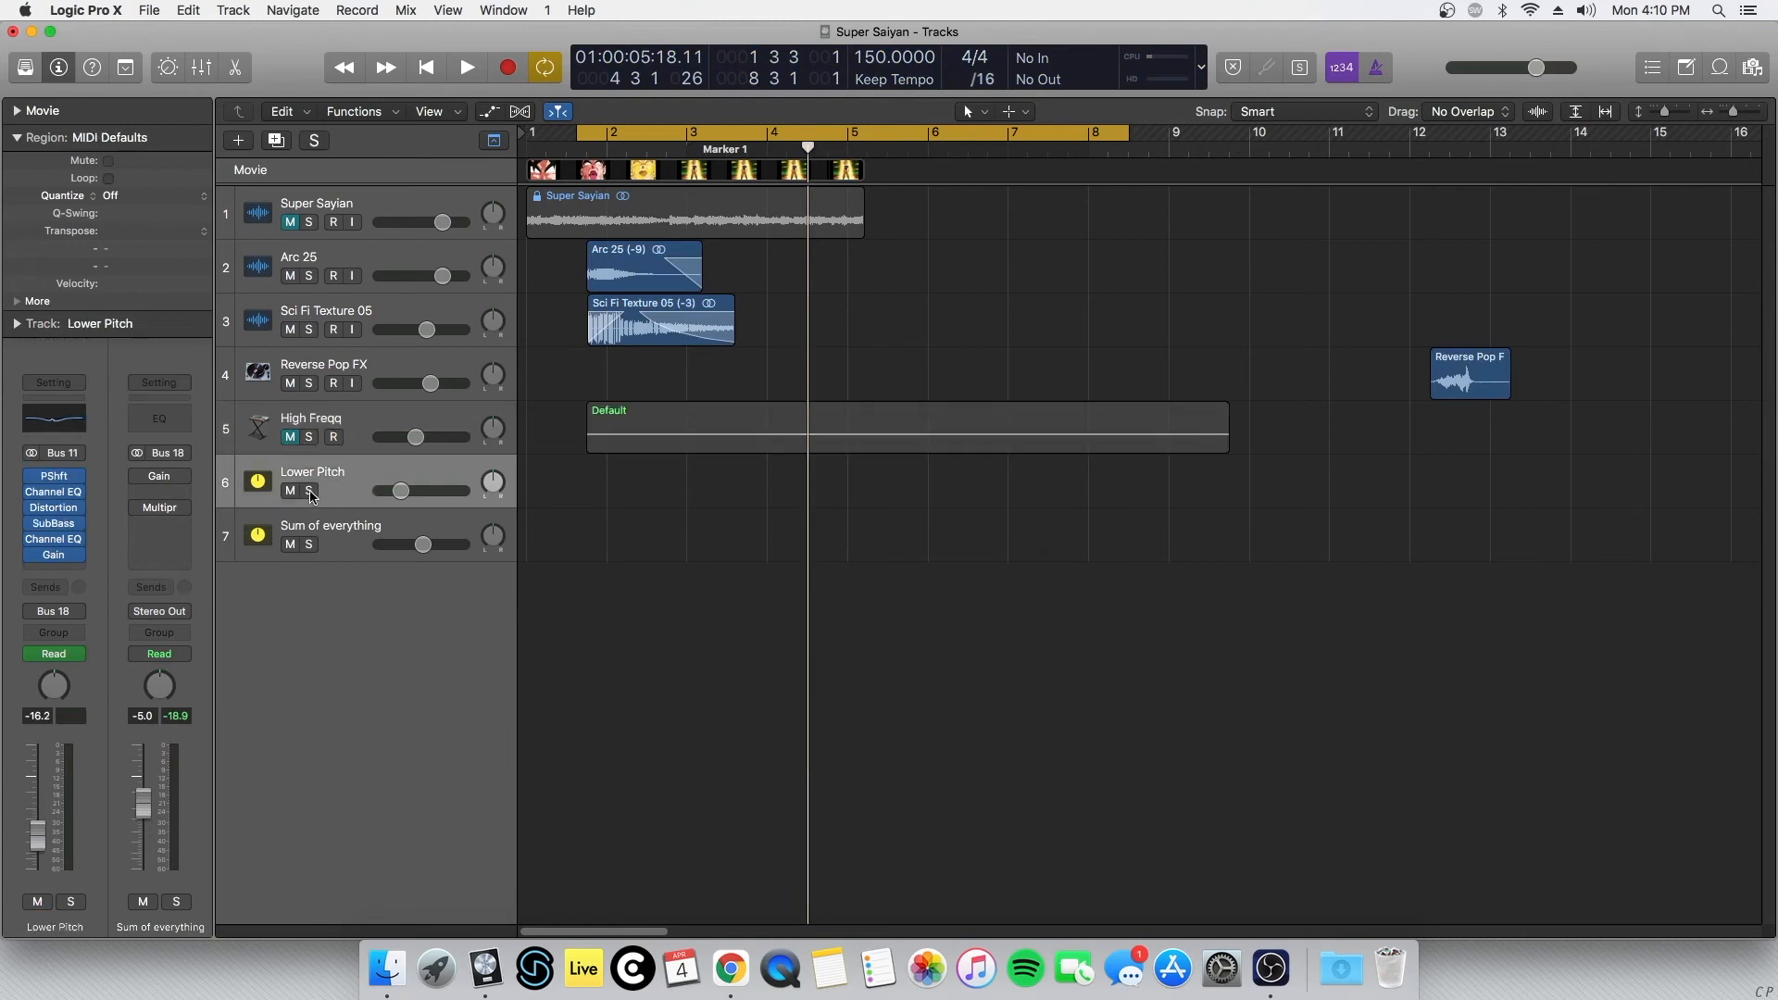
pyautogui.click(309, 492)
pyautogui.press('space')
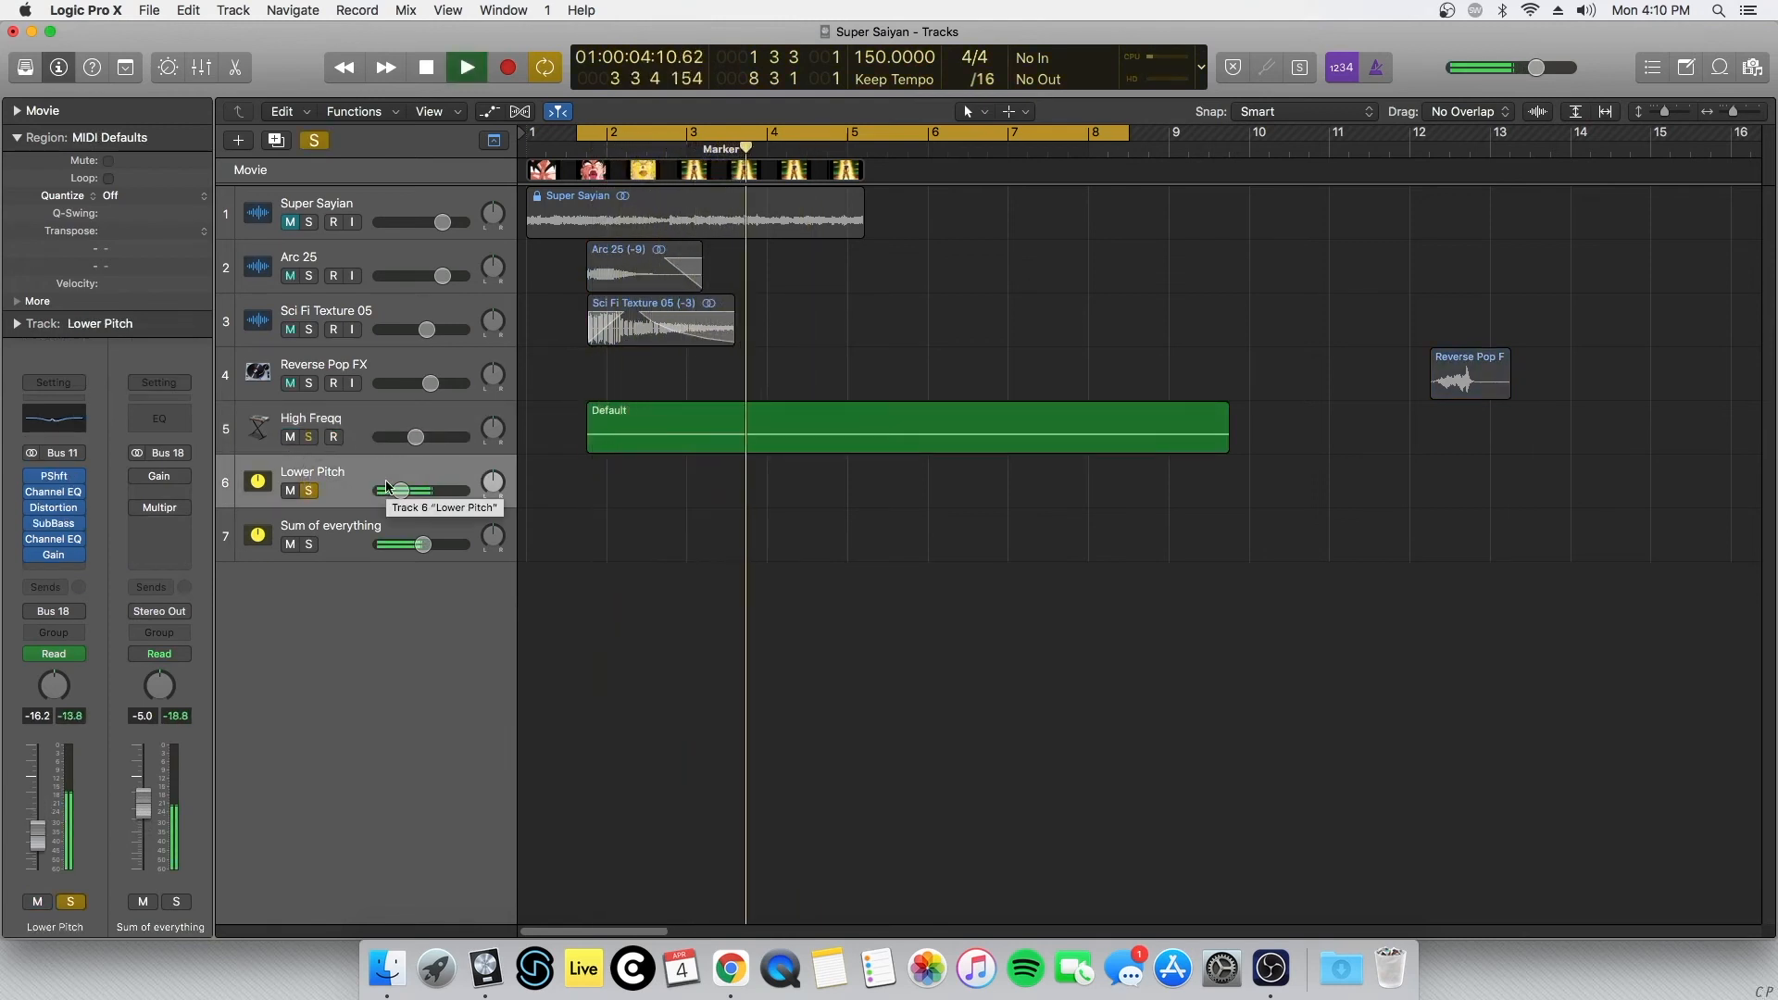
pyautogui.press('space')
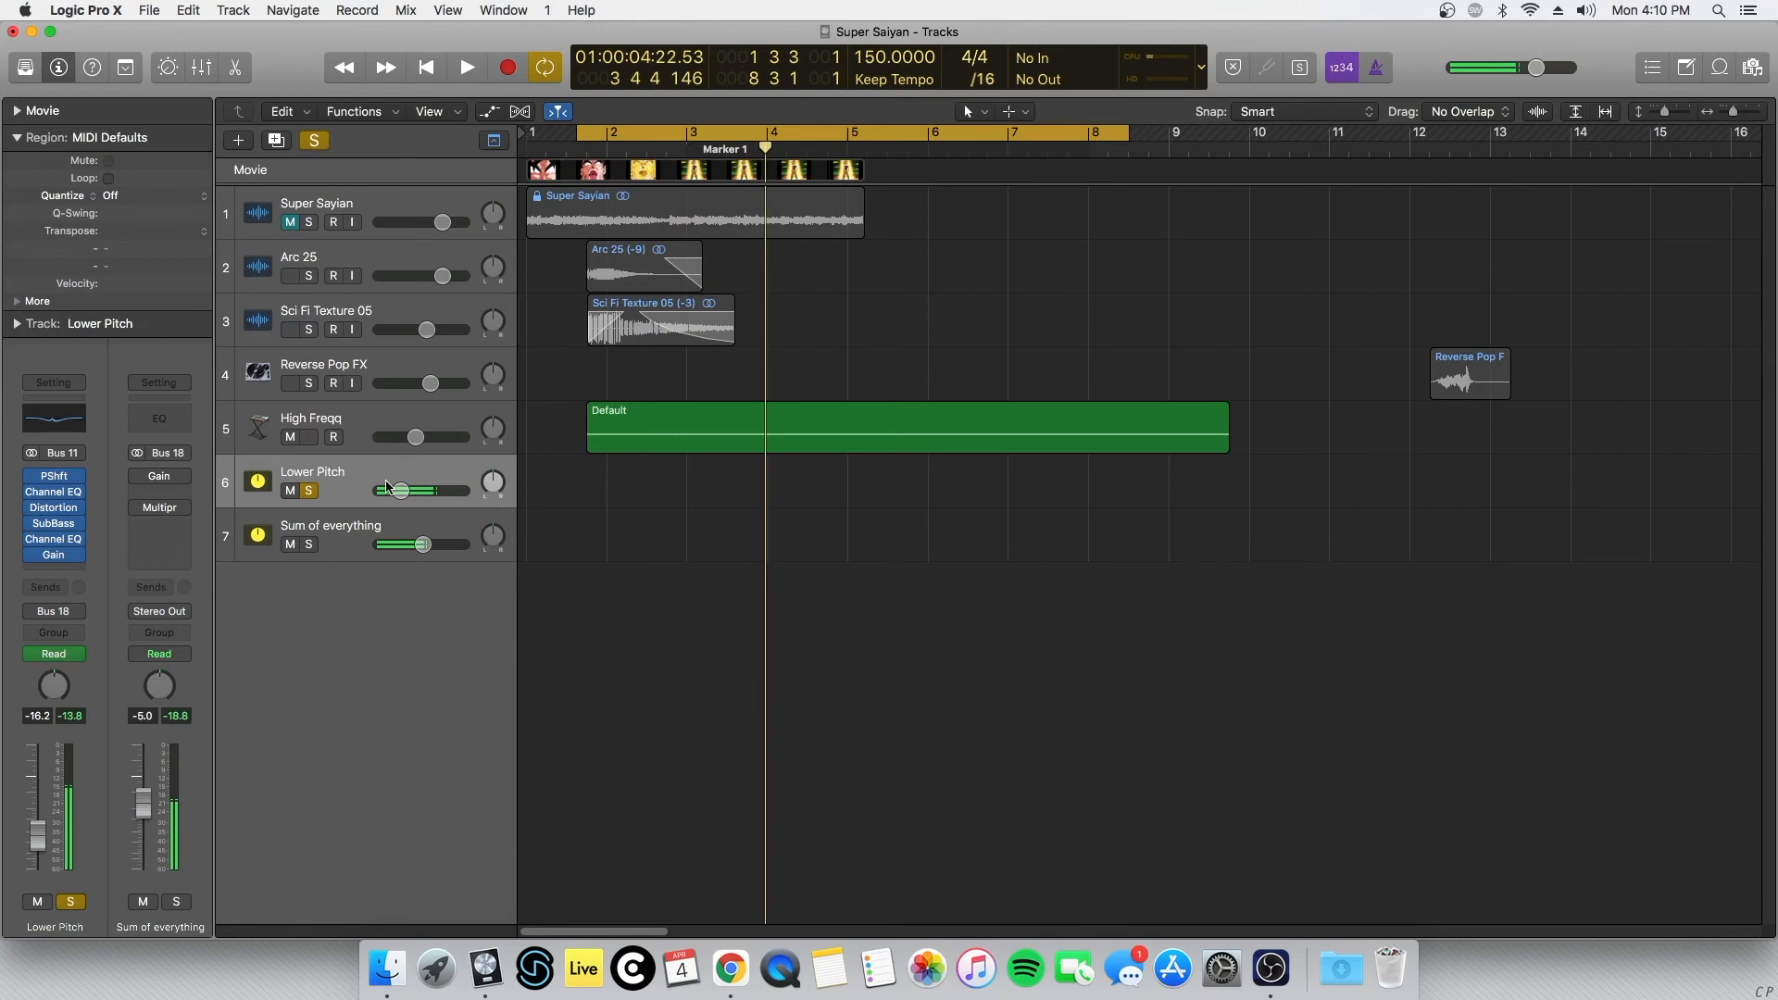
# Step: Review the Pitch Shifter, first Channel EQ and Distortion settings on the Lower Pitch track
pyautogui.click(49, 480)
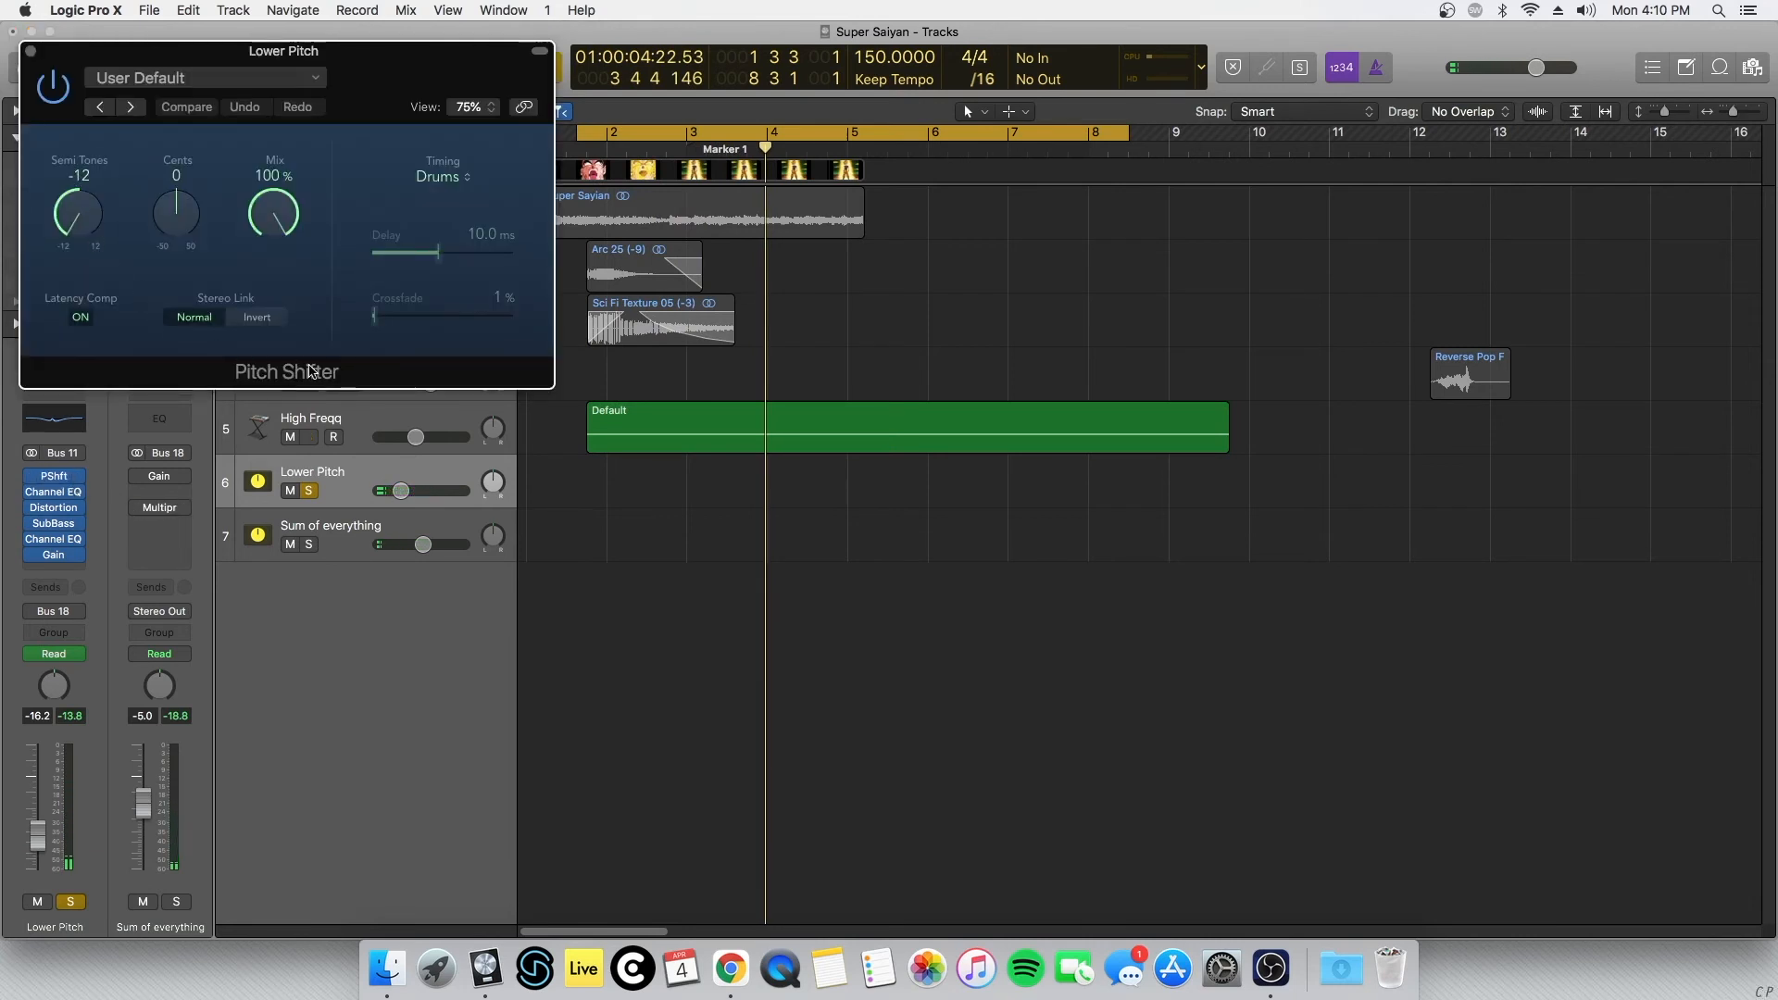
pyautogui.click(30, 51)
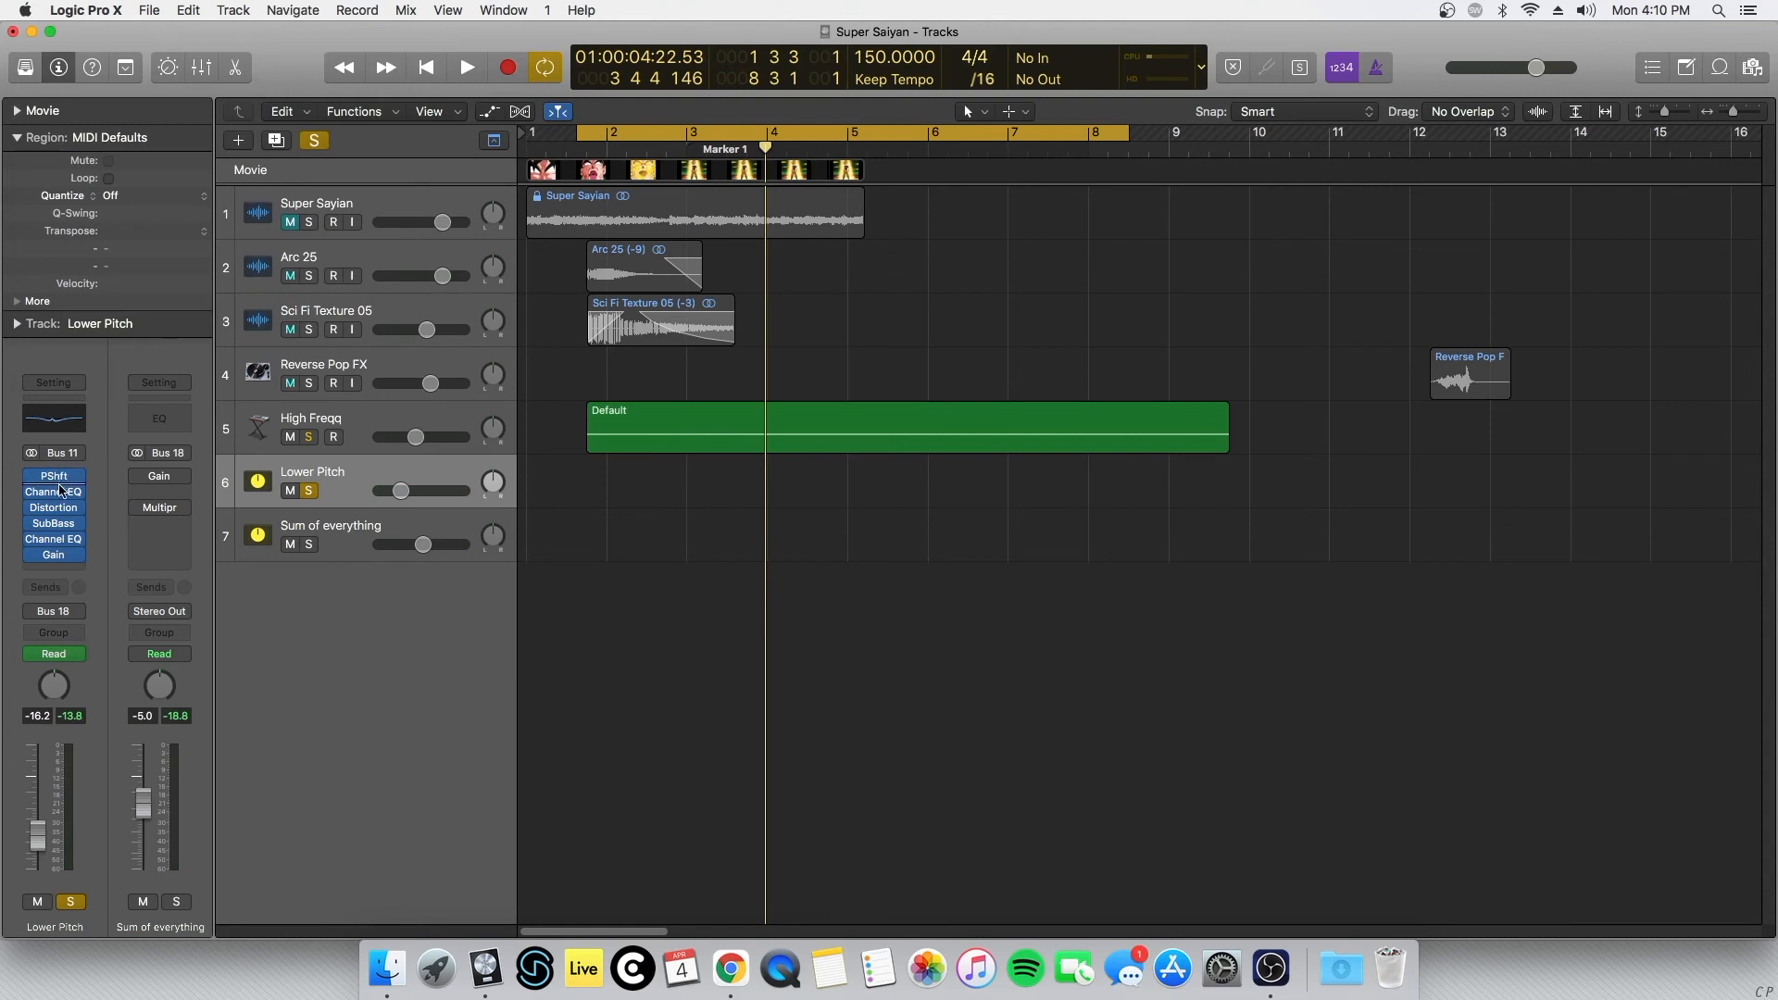
pyautogui.click(56, 491)
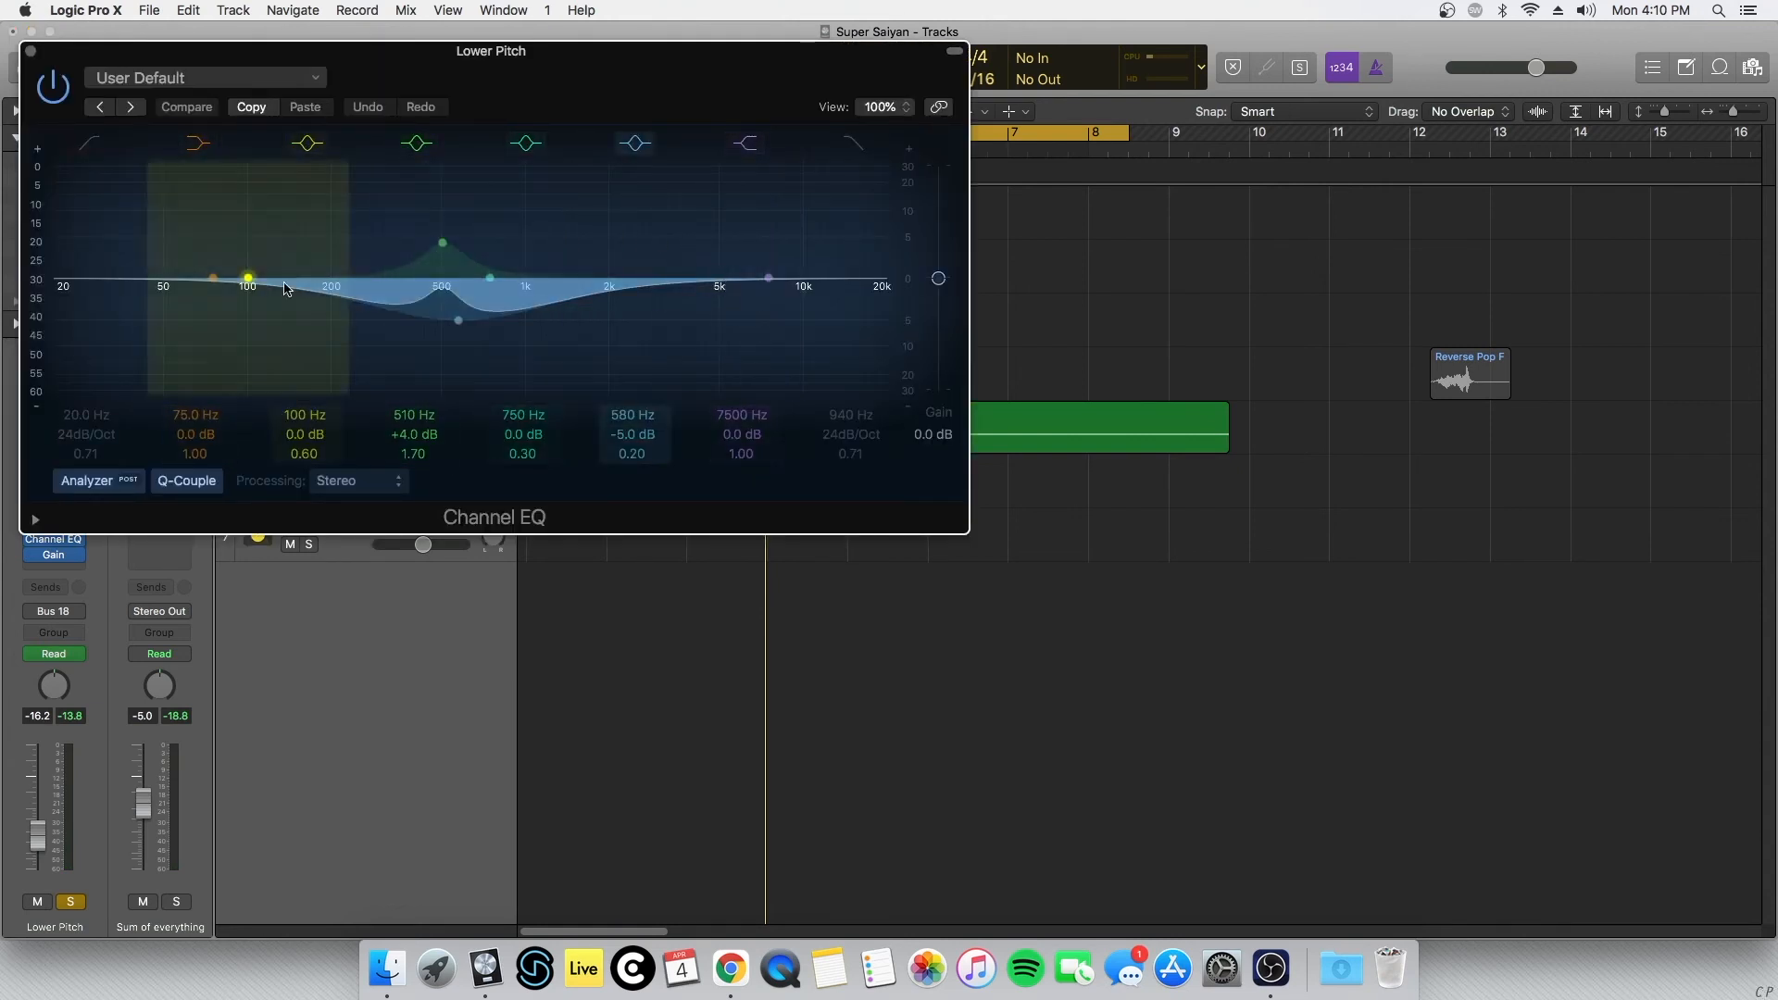
pyautogui.click(31, 50)
pyautogui.click(65, 511)
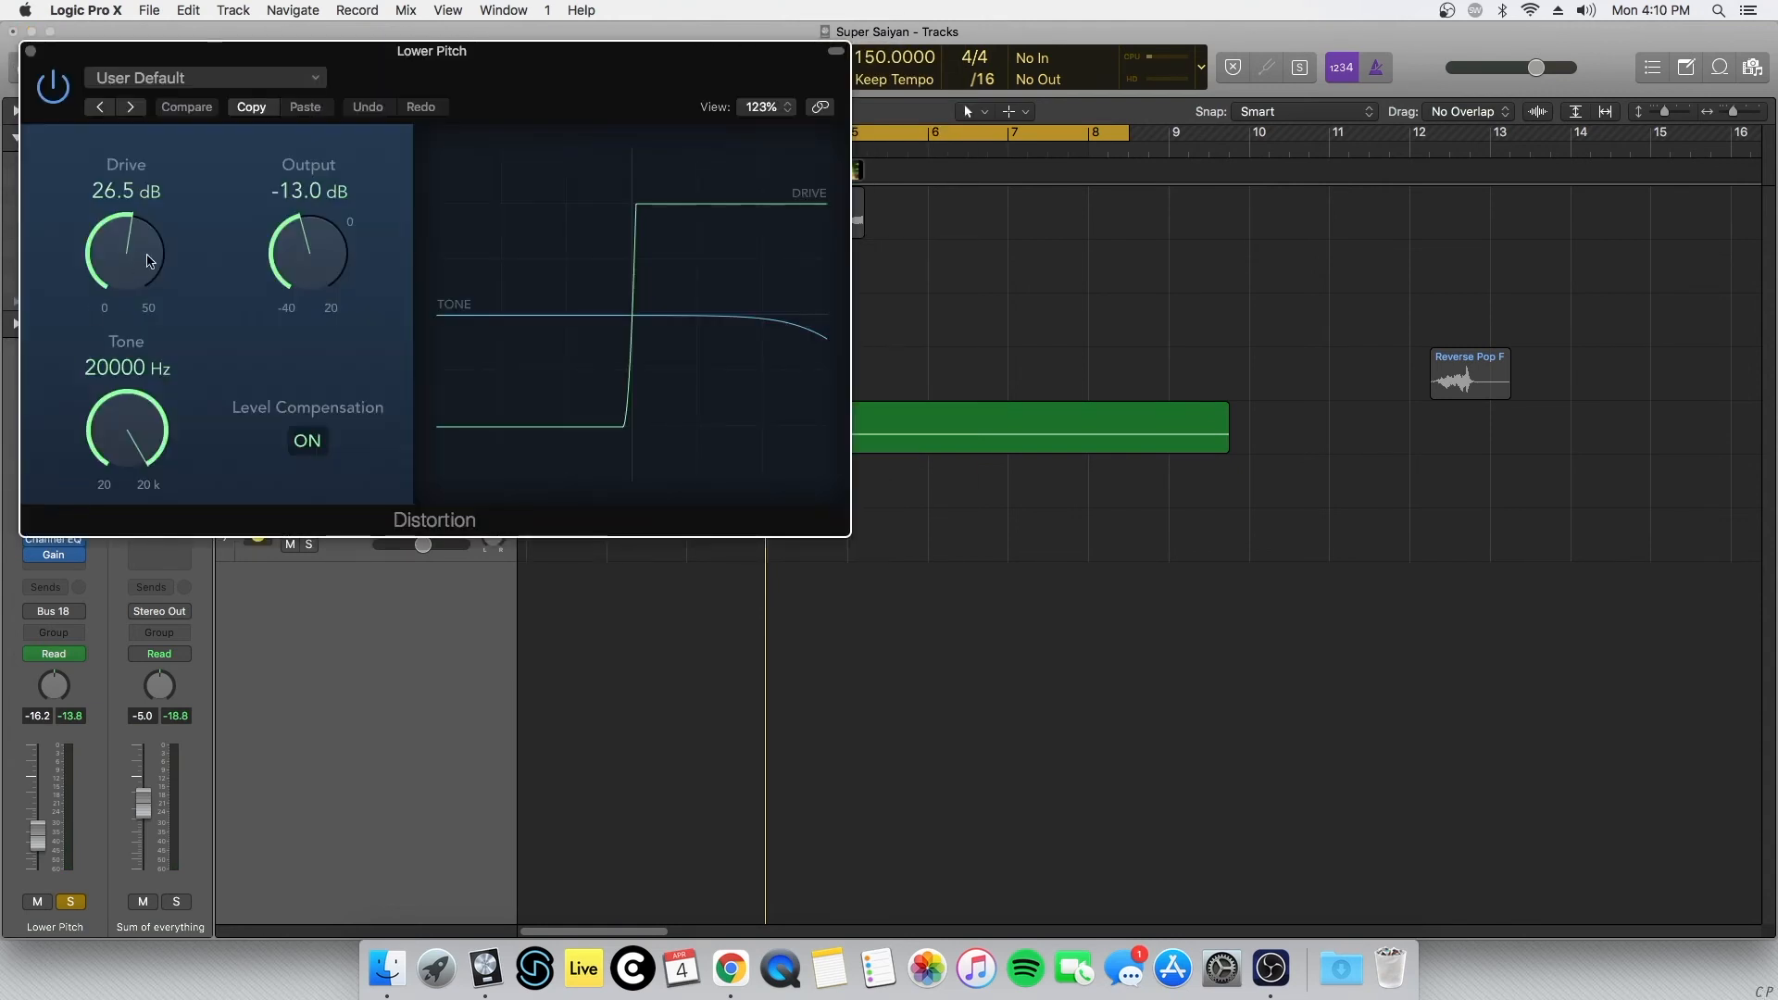
pyautogui.click(31, 52)
# Step: Review the SubBass Bass Booster settings and the second Channel EQ's curve on the Lower Pitch track
pyautogui.click(57, 530)
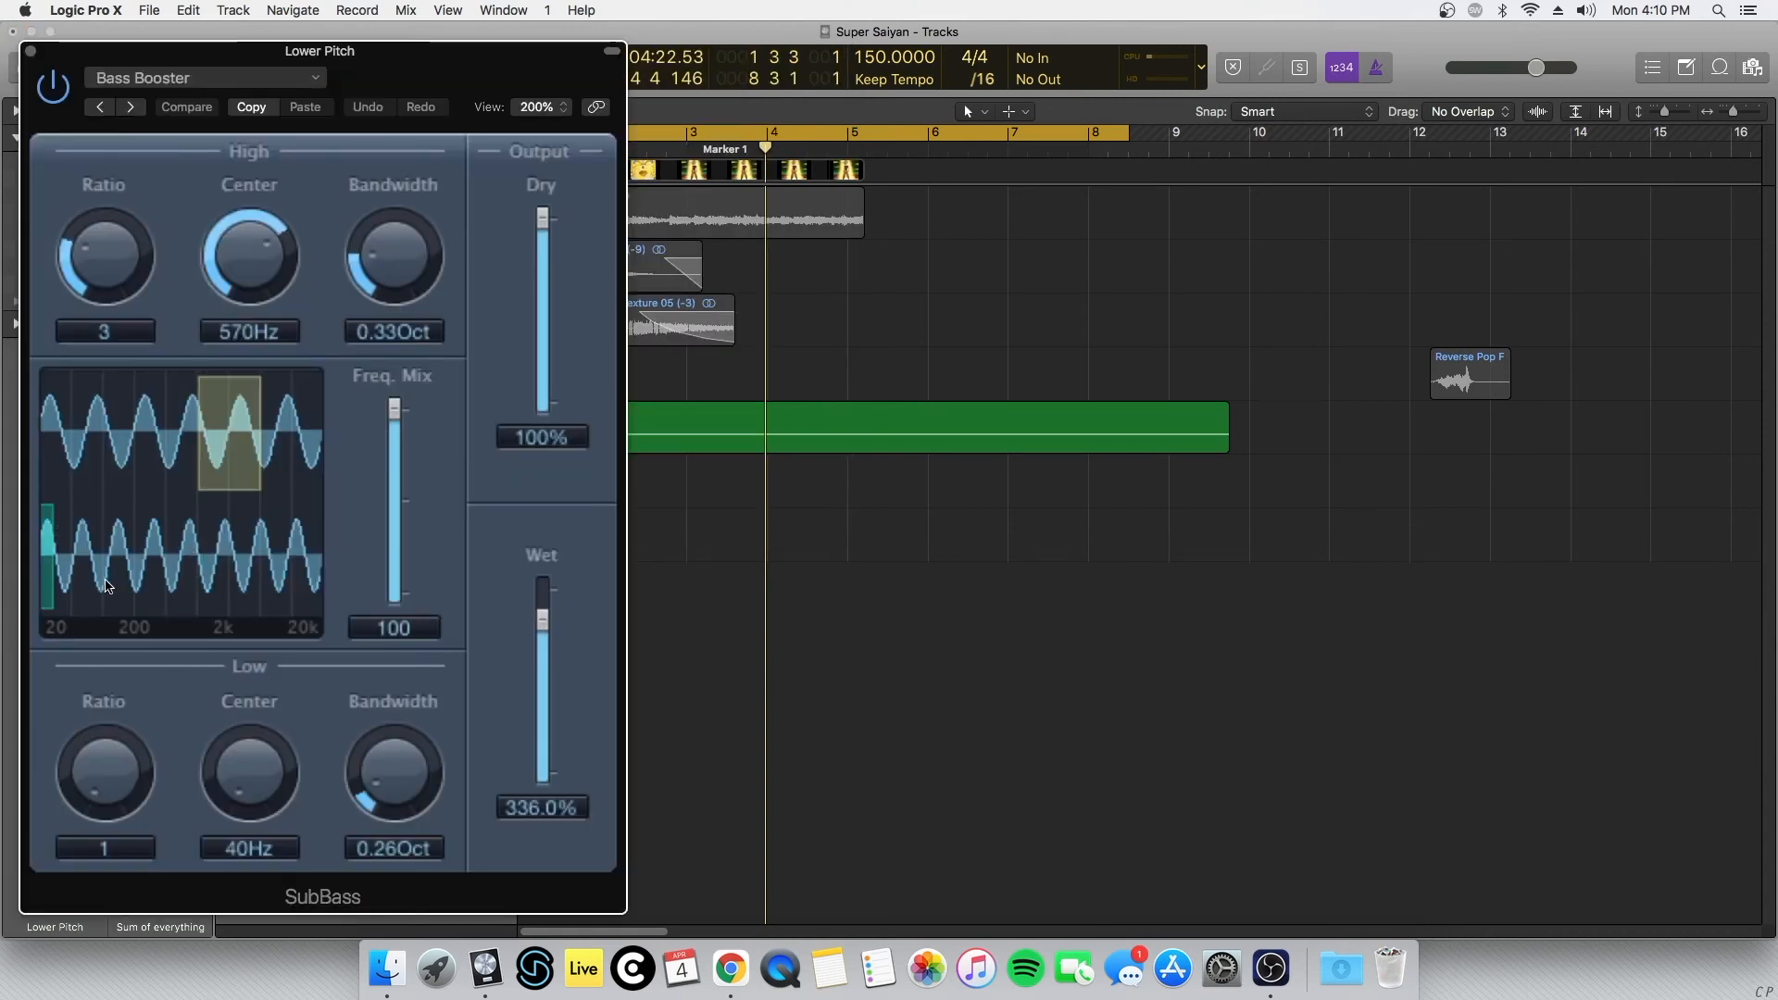
pyautogui.moveTo(47, 54); pyautogui.dragTo(1110, 69)
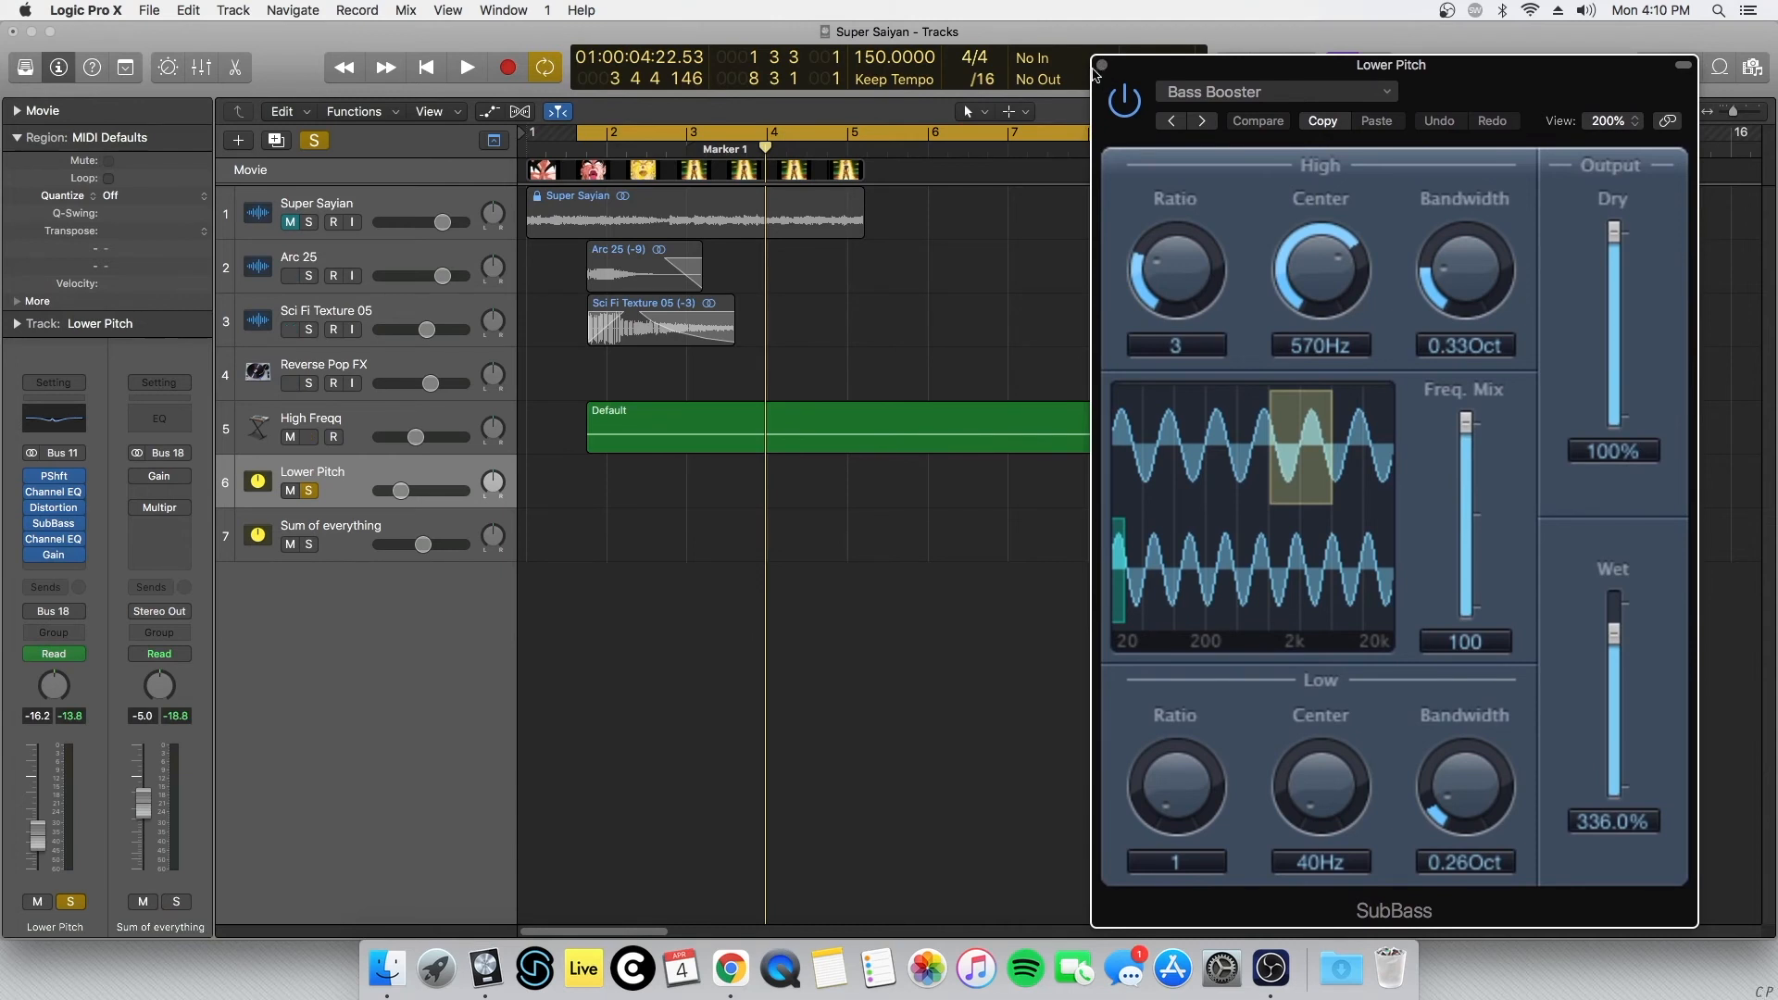
pyautogui.click(1102, 66)
pyautogui.click(54, 524)
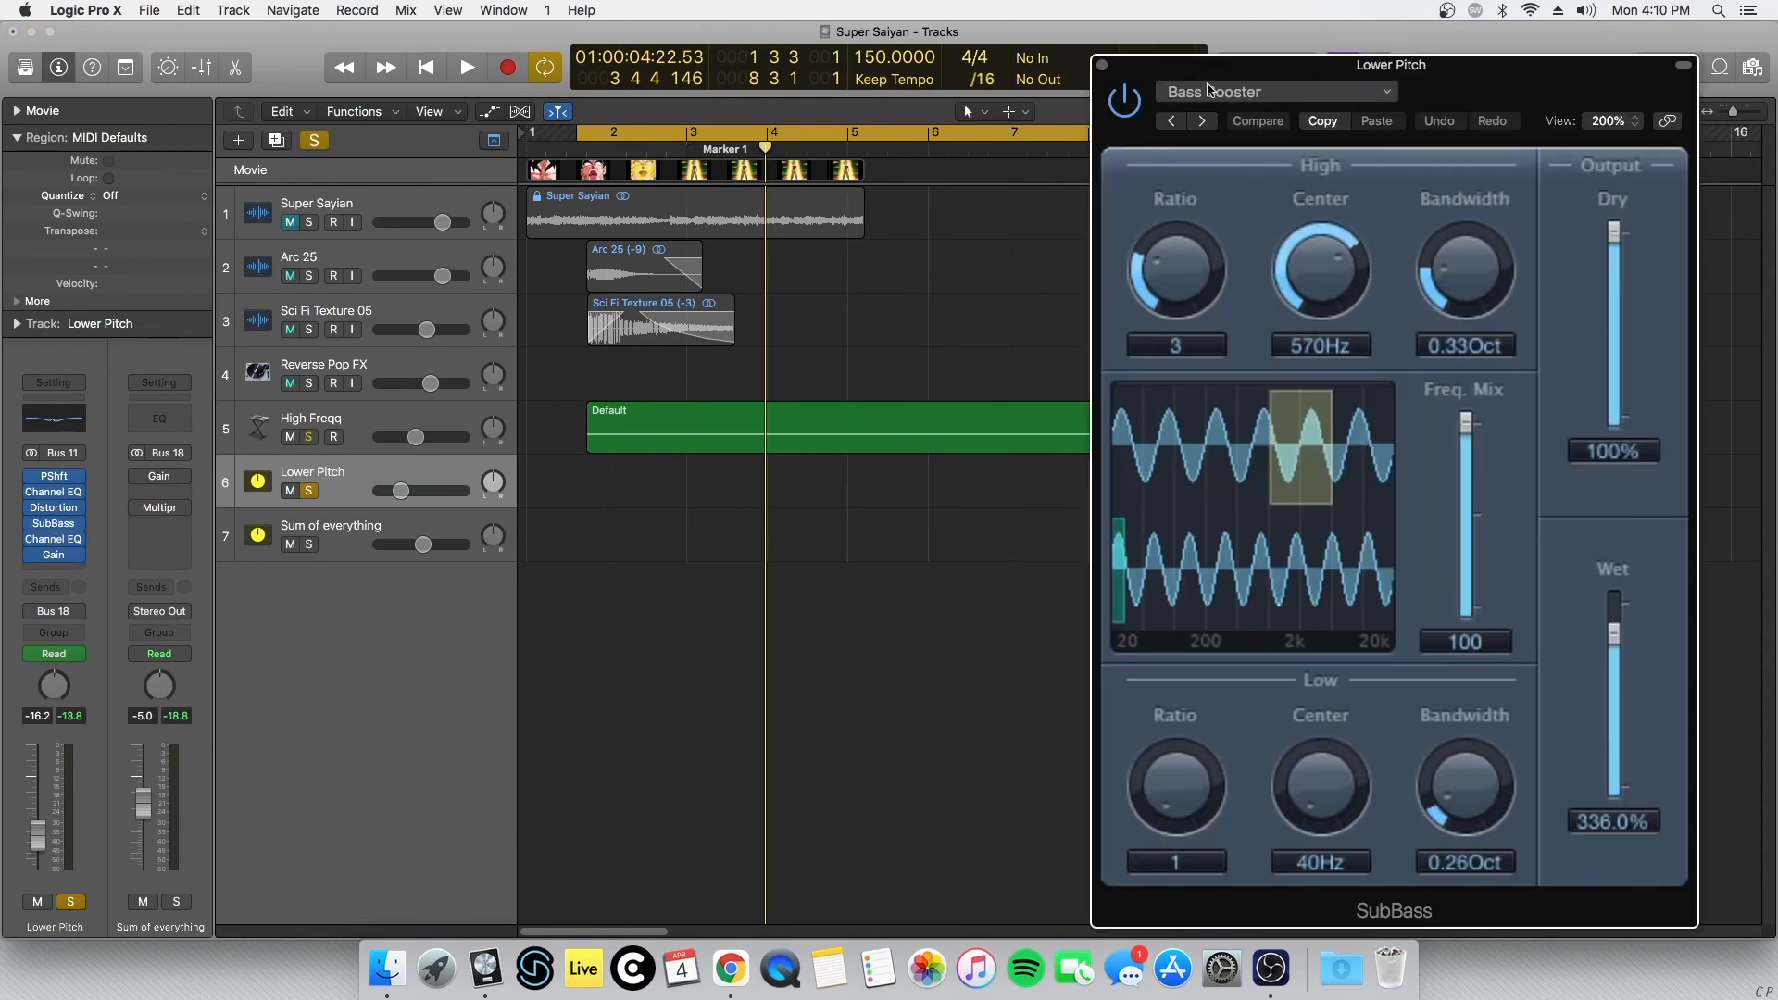
pyautogui.click(1102, 65)
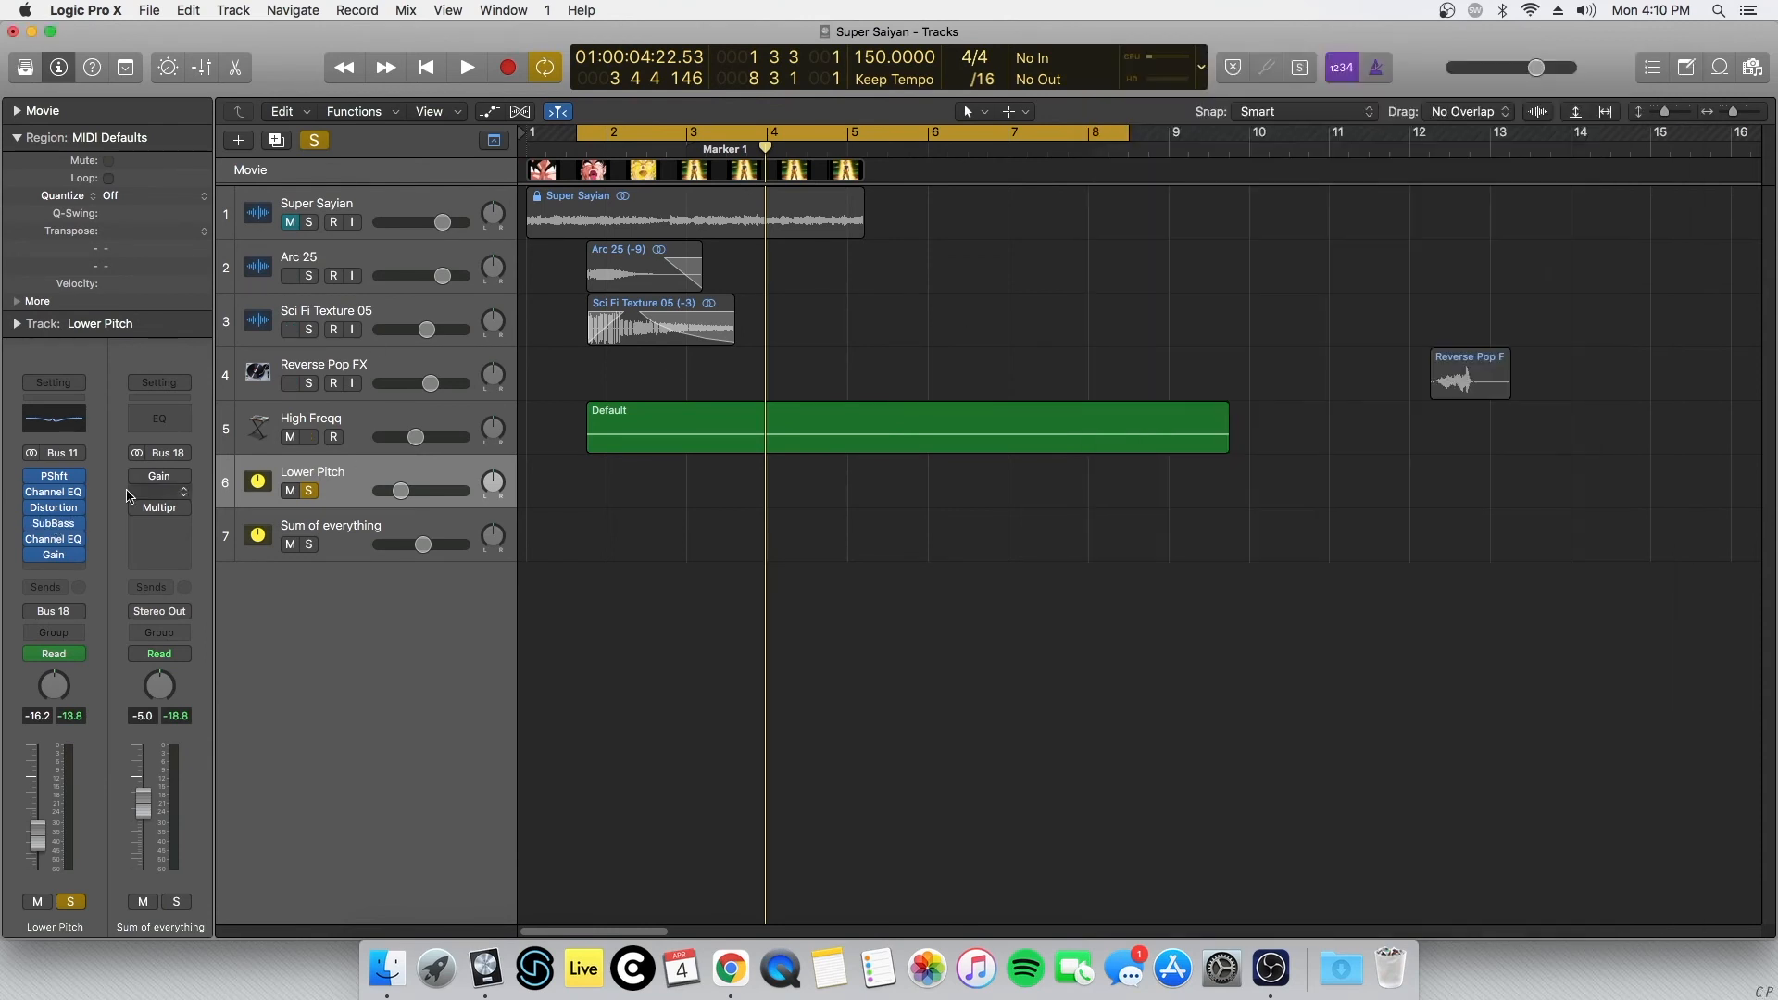
pyautogui.click(53, 539)
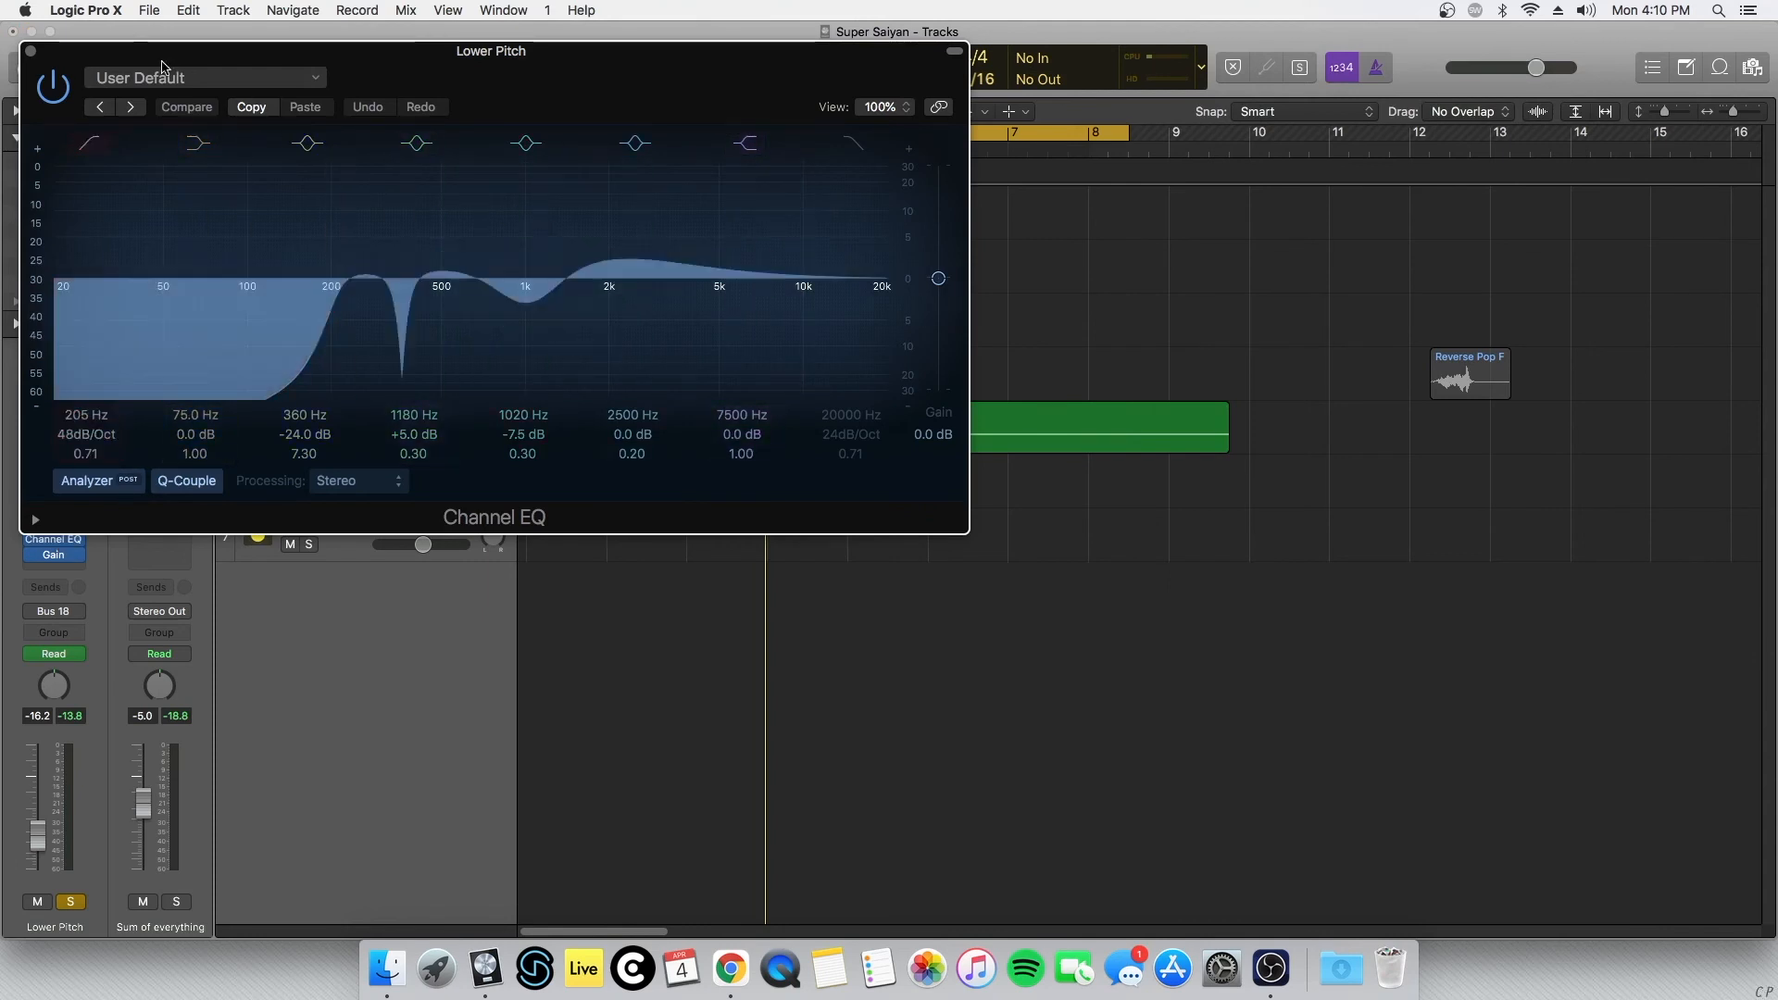
pyautogui.click(31, 50)
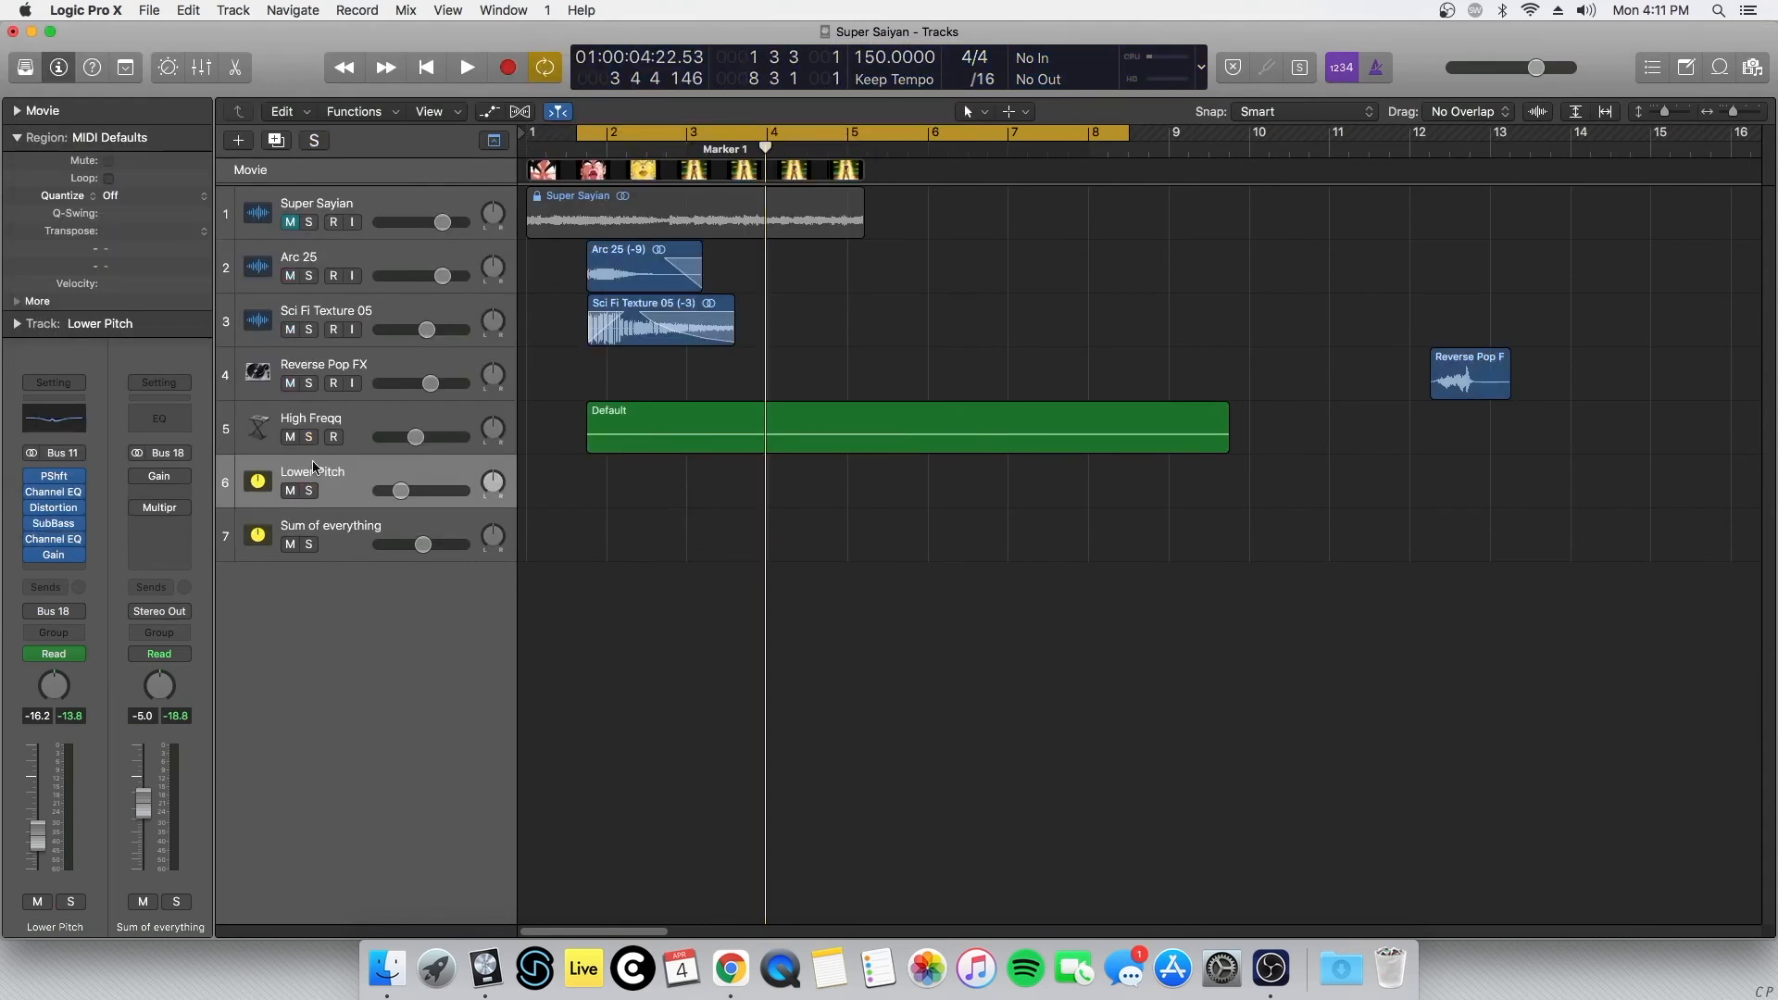
# Step: Move the solo from Lower Pitch to the Sum of everything track, then enable and review its Gain effect
pyautogui.click(310, 544)
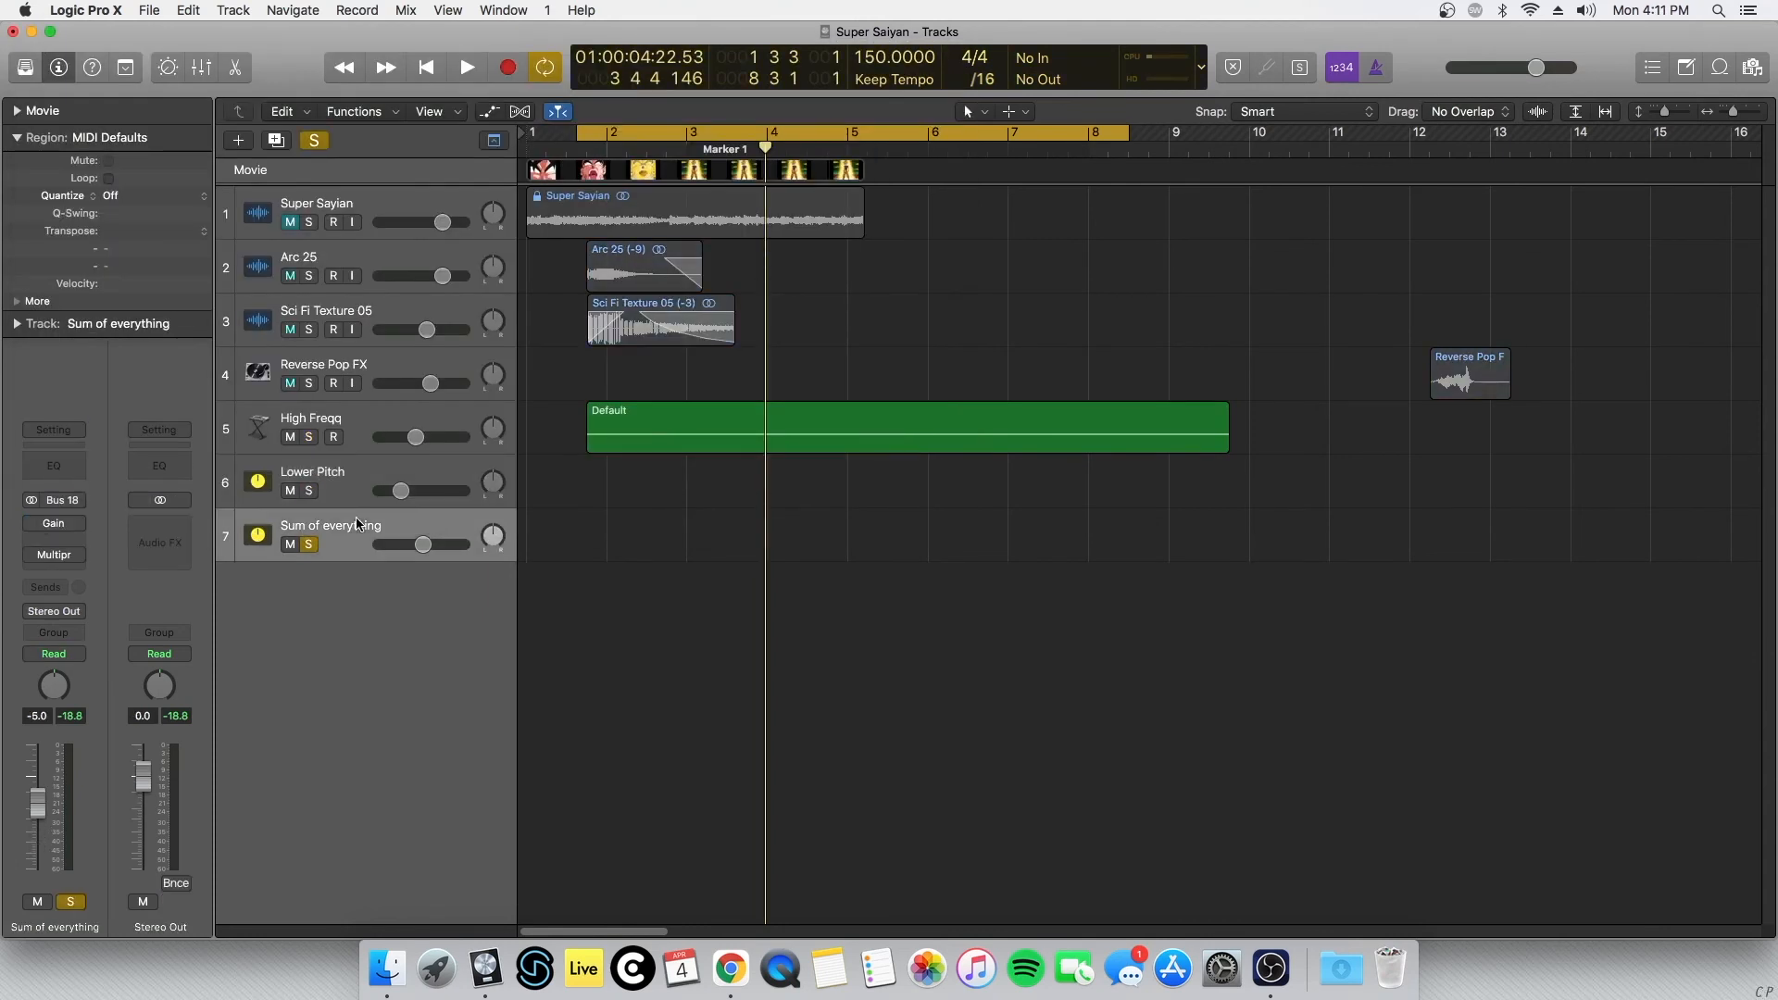
pyautogui.click(56, 524)
pyautogui.click(30, 50)
# Step: Enable the Multipressor on the Sum of everything track, review its four compression bands and listen to the result
pyautogui.click(56, 555)
pyautogui.moveTo(179, 65); pyautogui.dragTo(1000, 136)
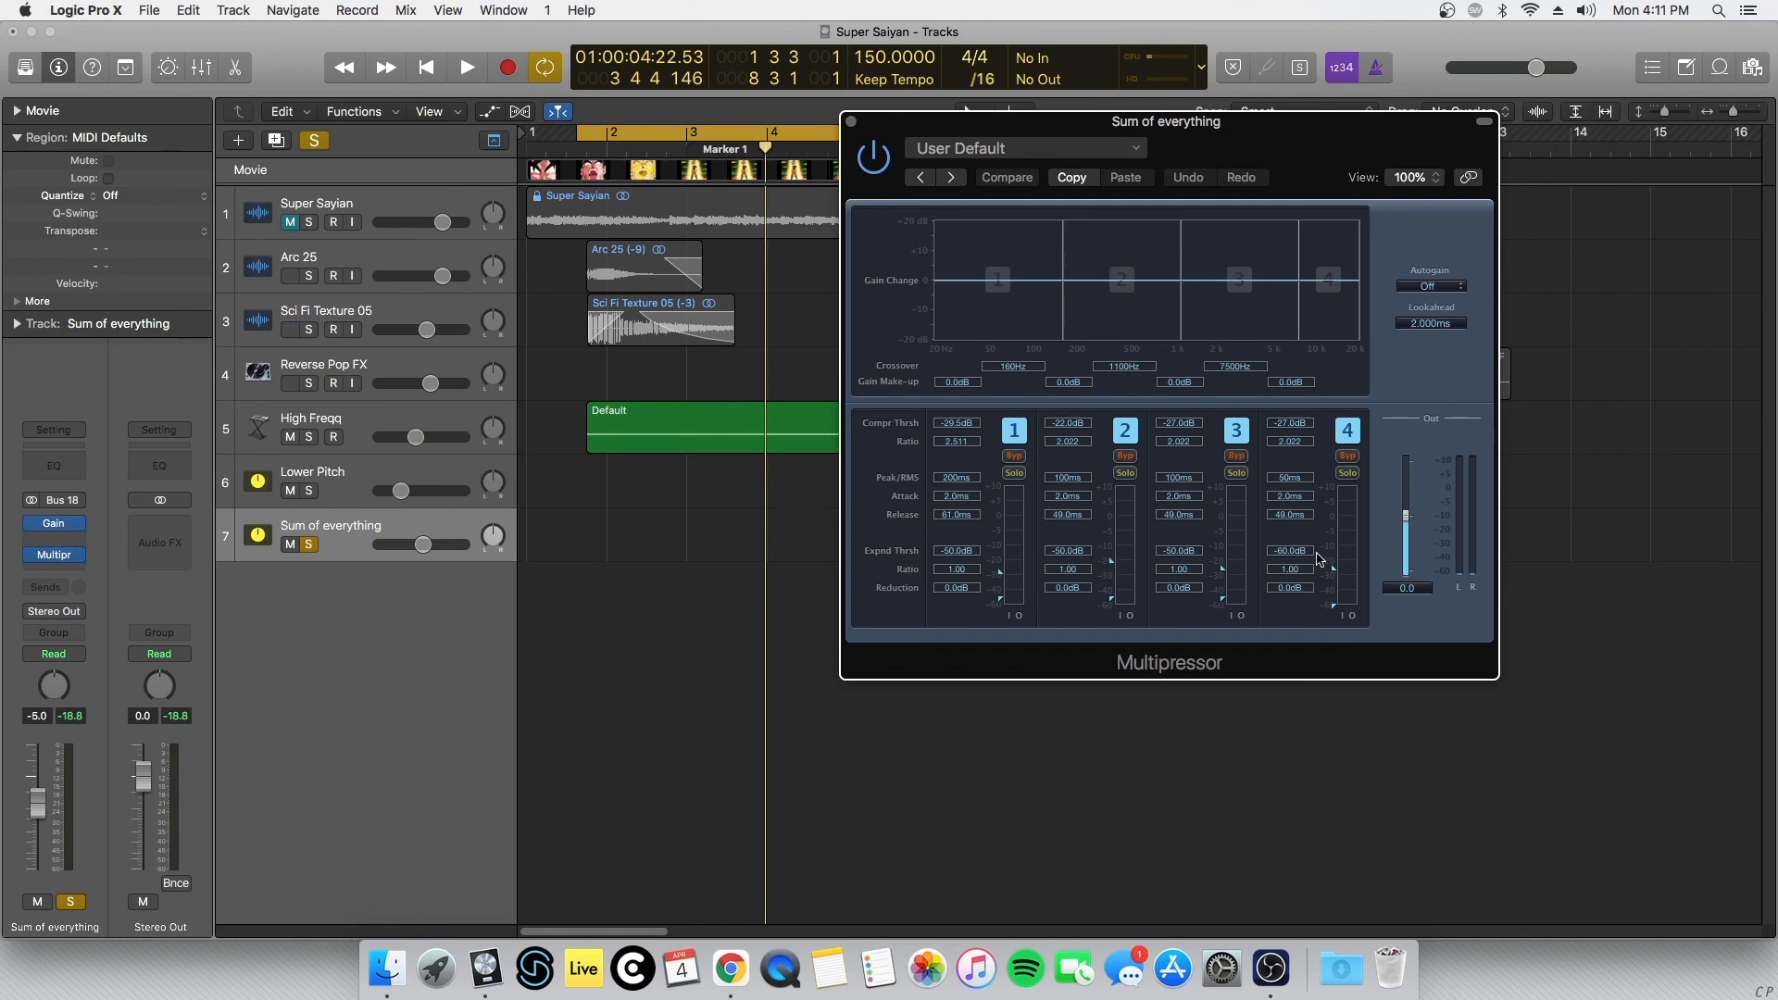
pyautogui.press('space')
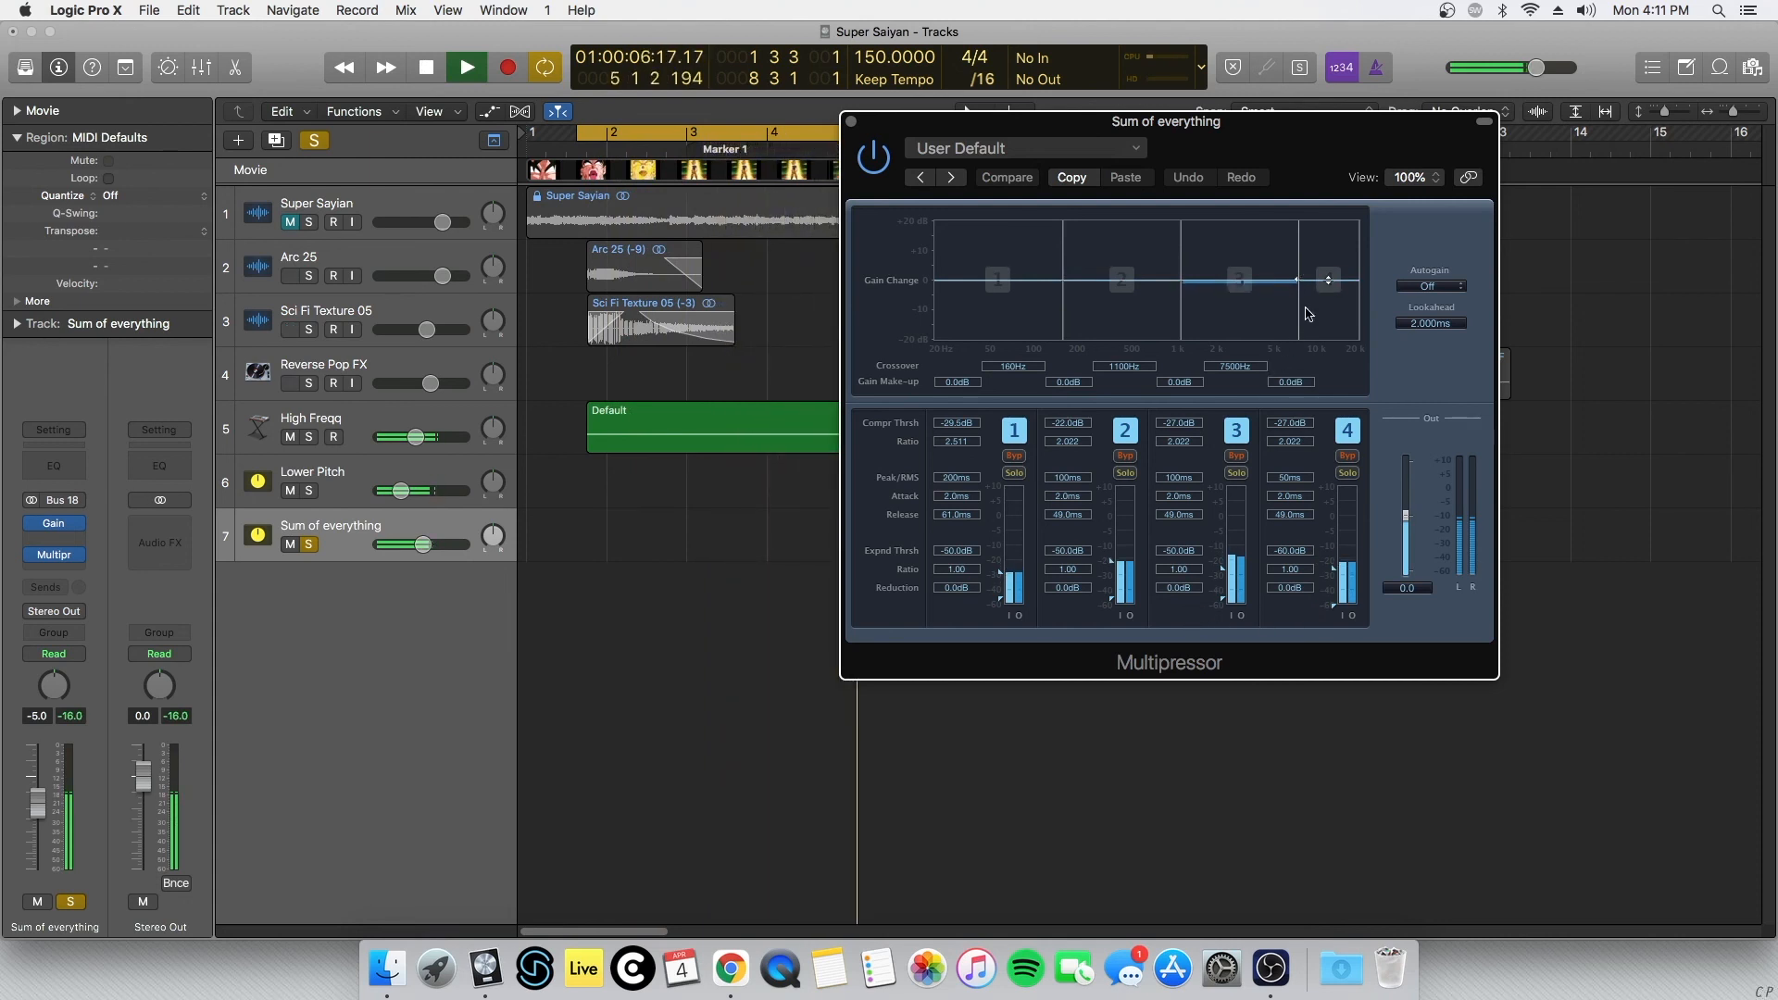
pyautogui.press('space')
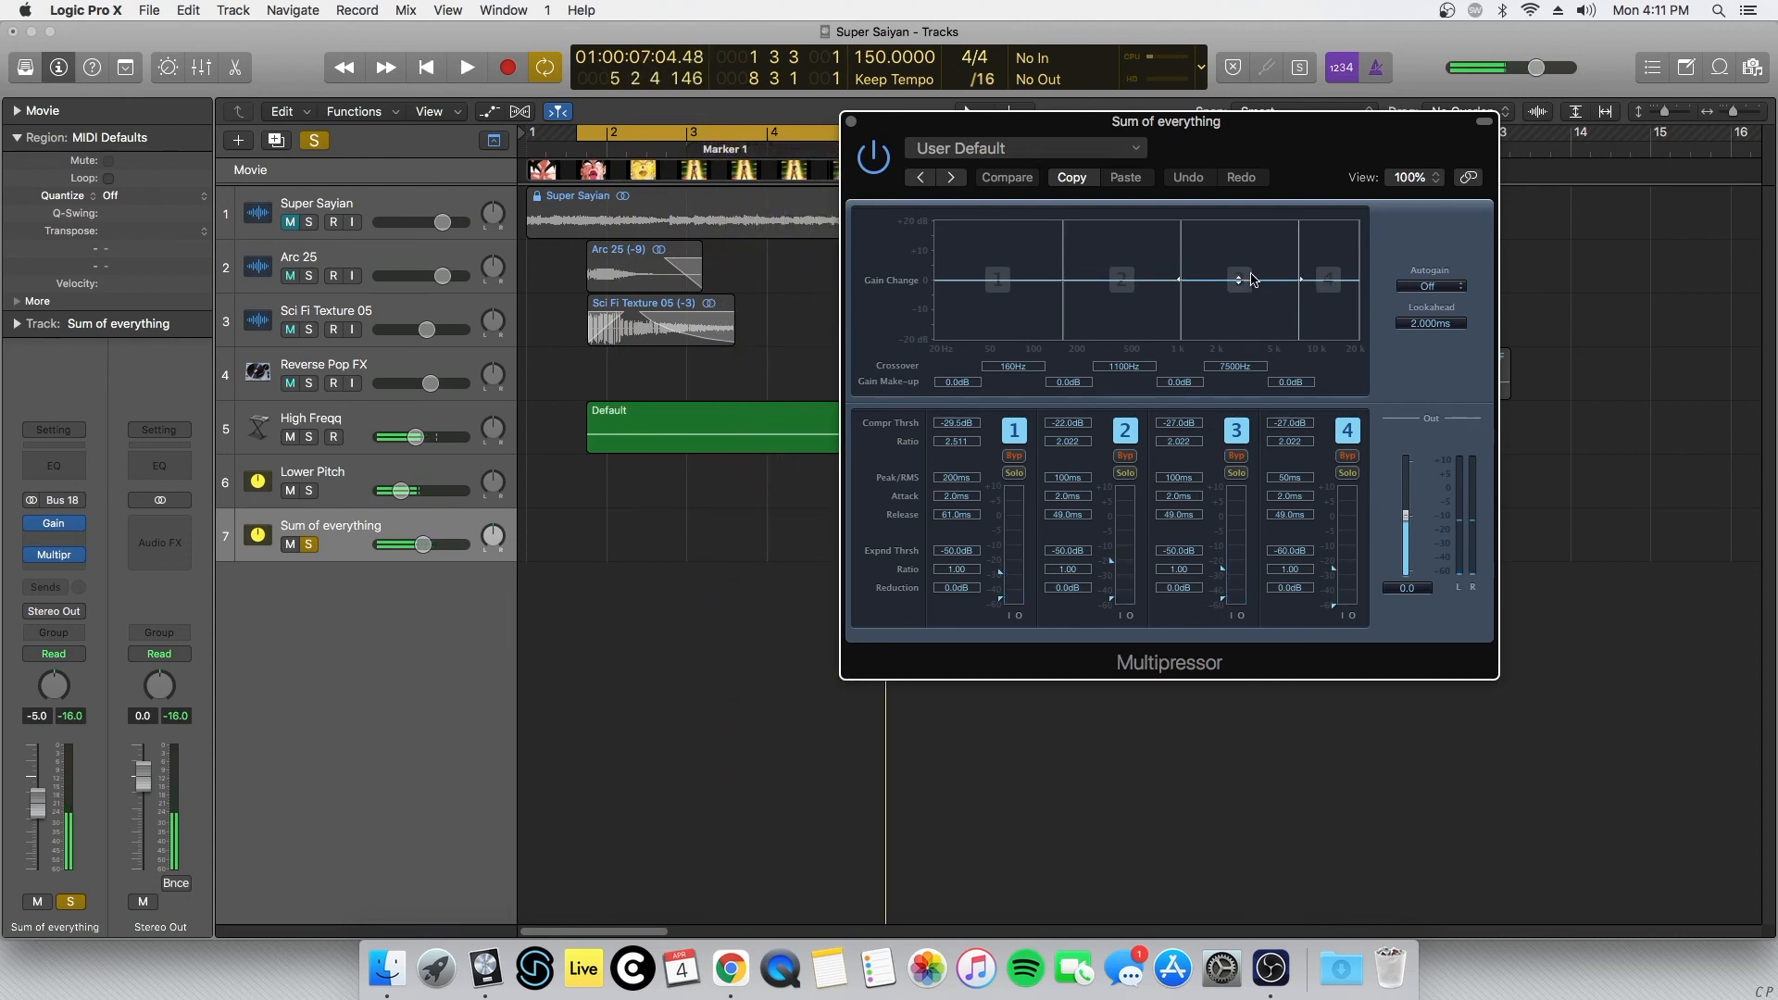
# Step: Close the Multipressor, turn off the Sum of everything solo and play the full mix alongside the movie
pyautogui.click(851, 123)
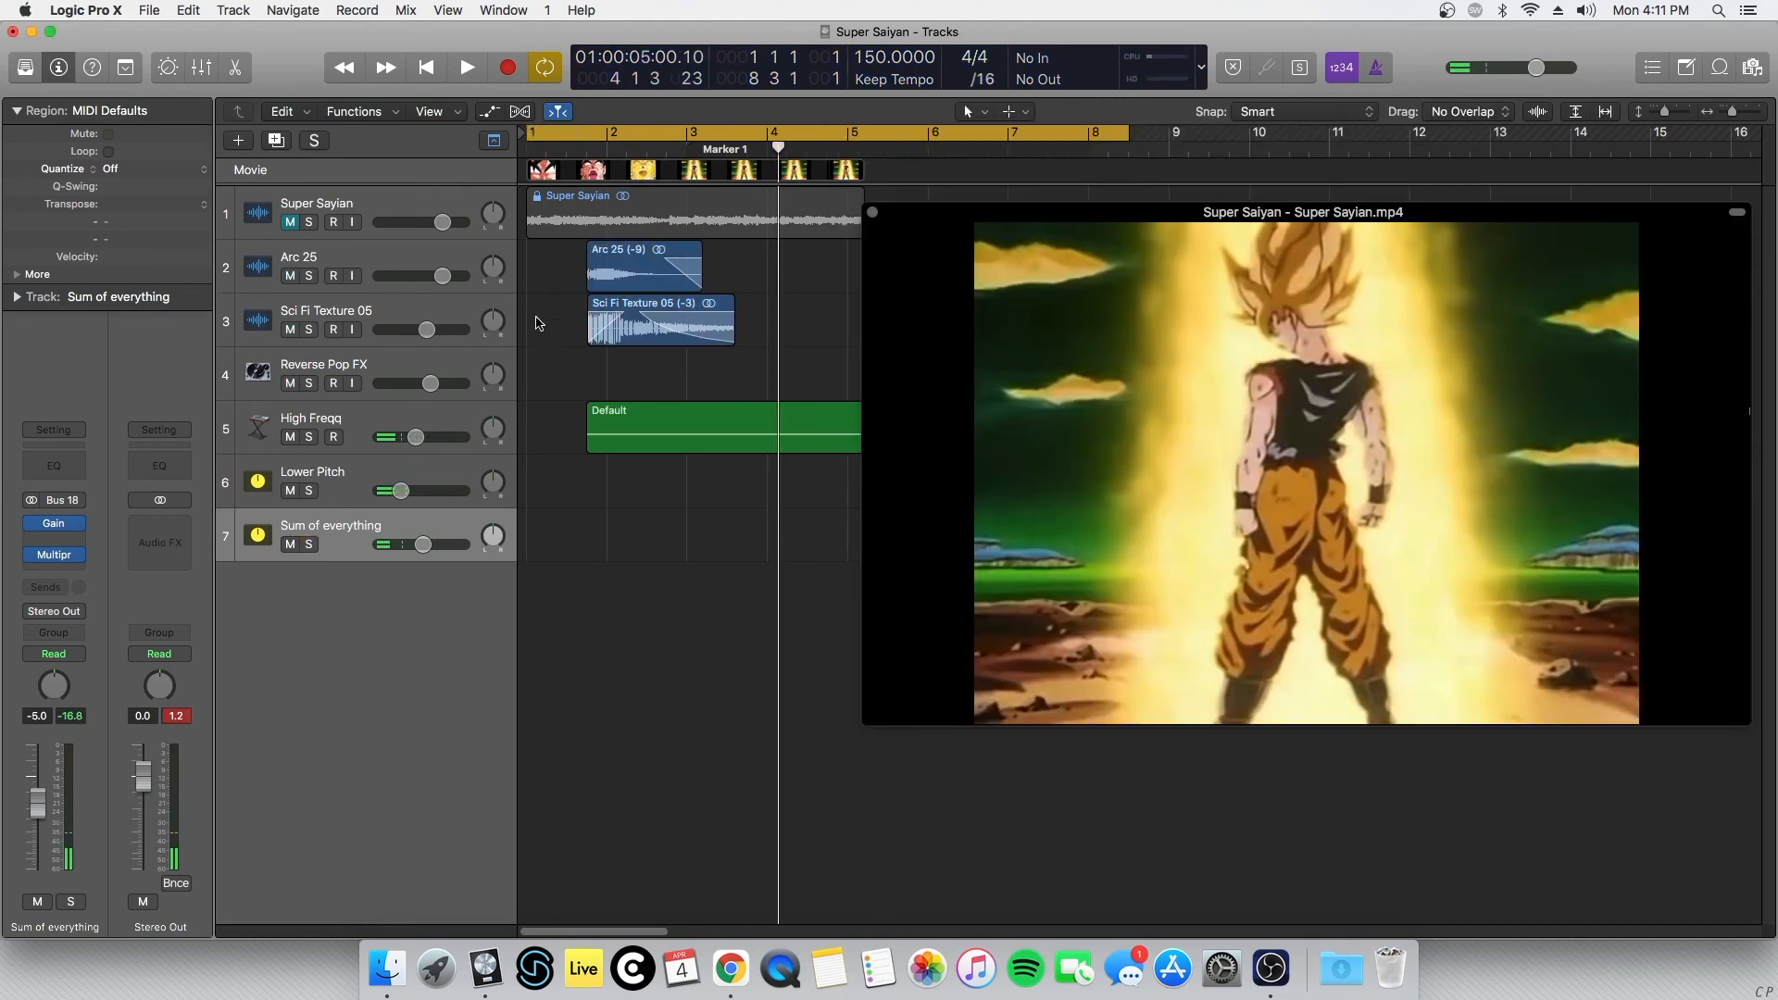
pyautogui.press('space')
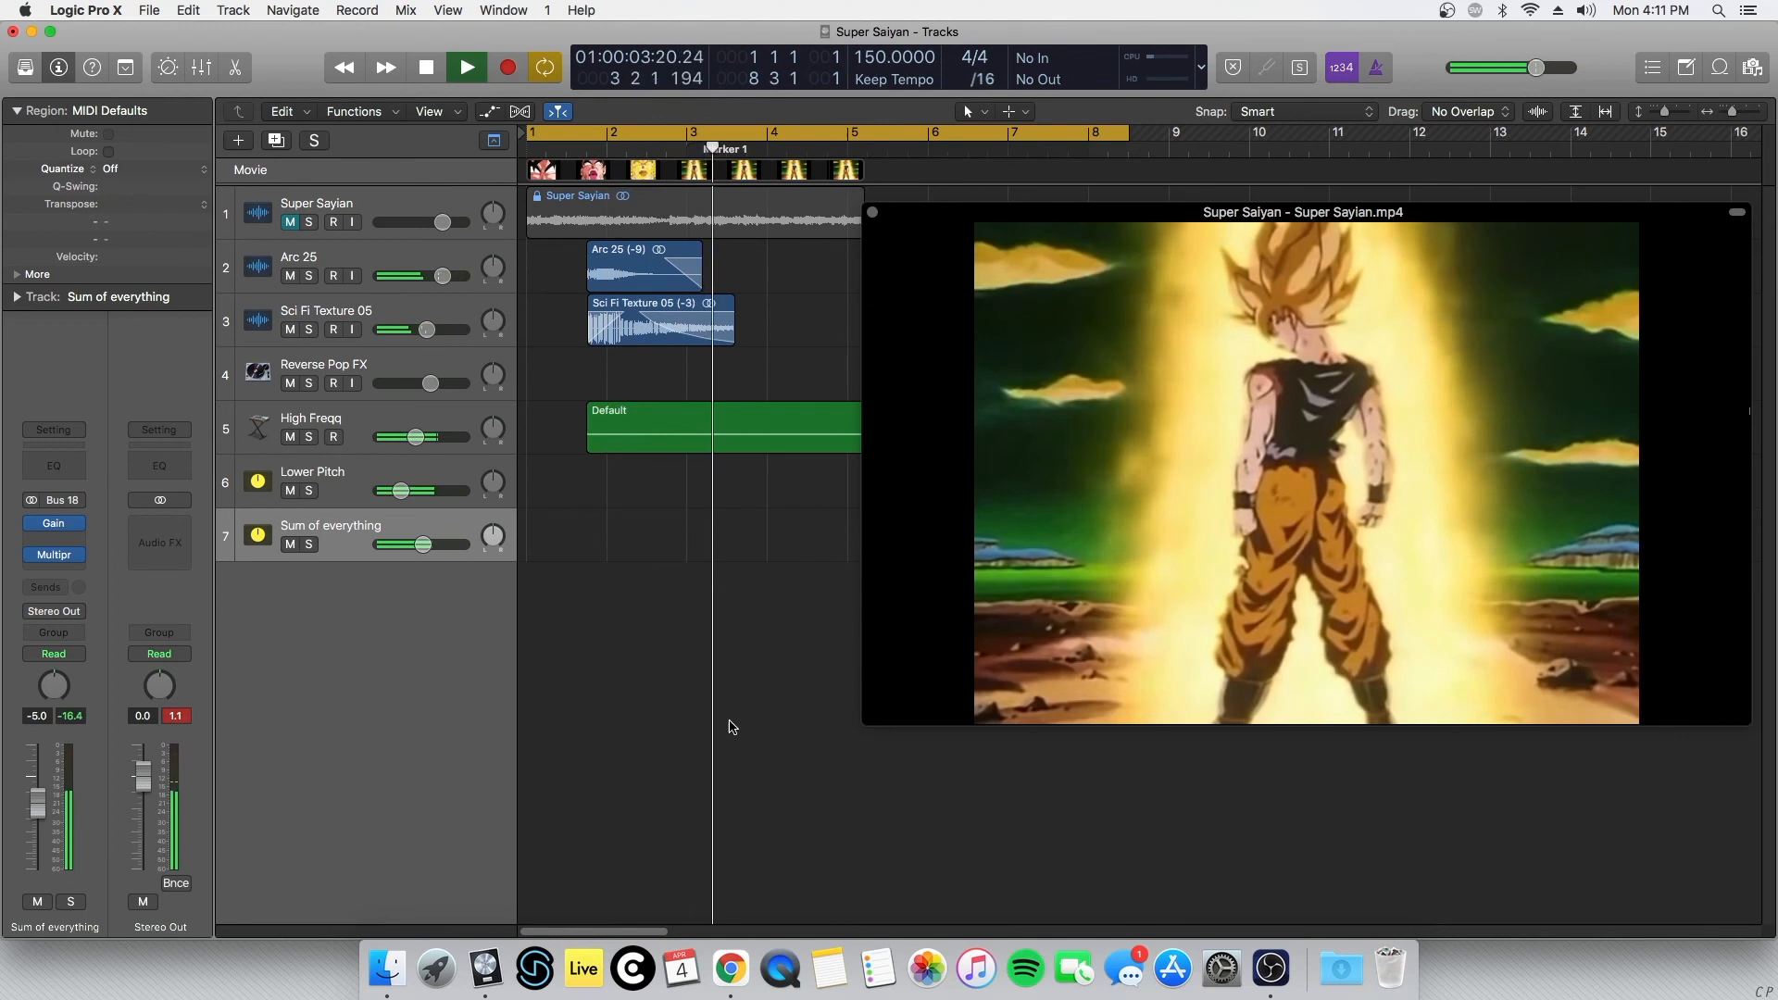
pyautogui.moveTo(886, 383)
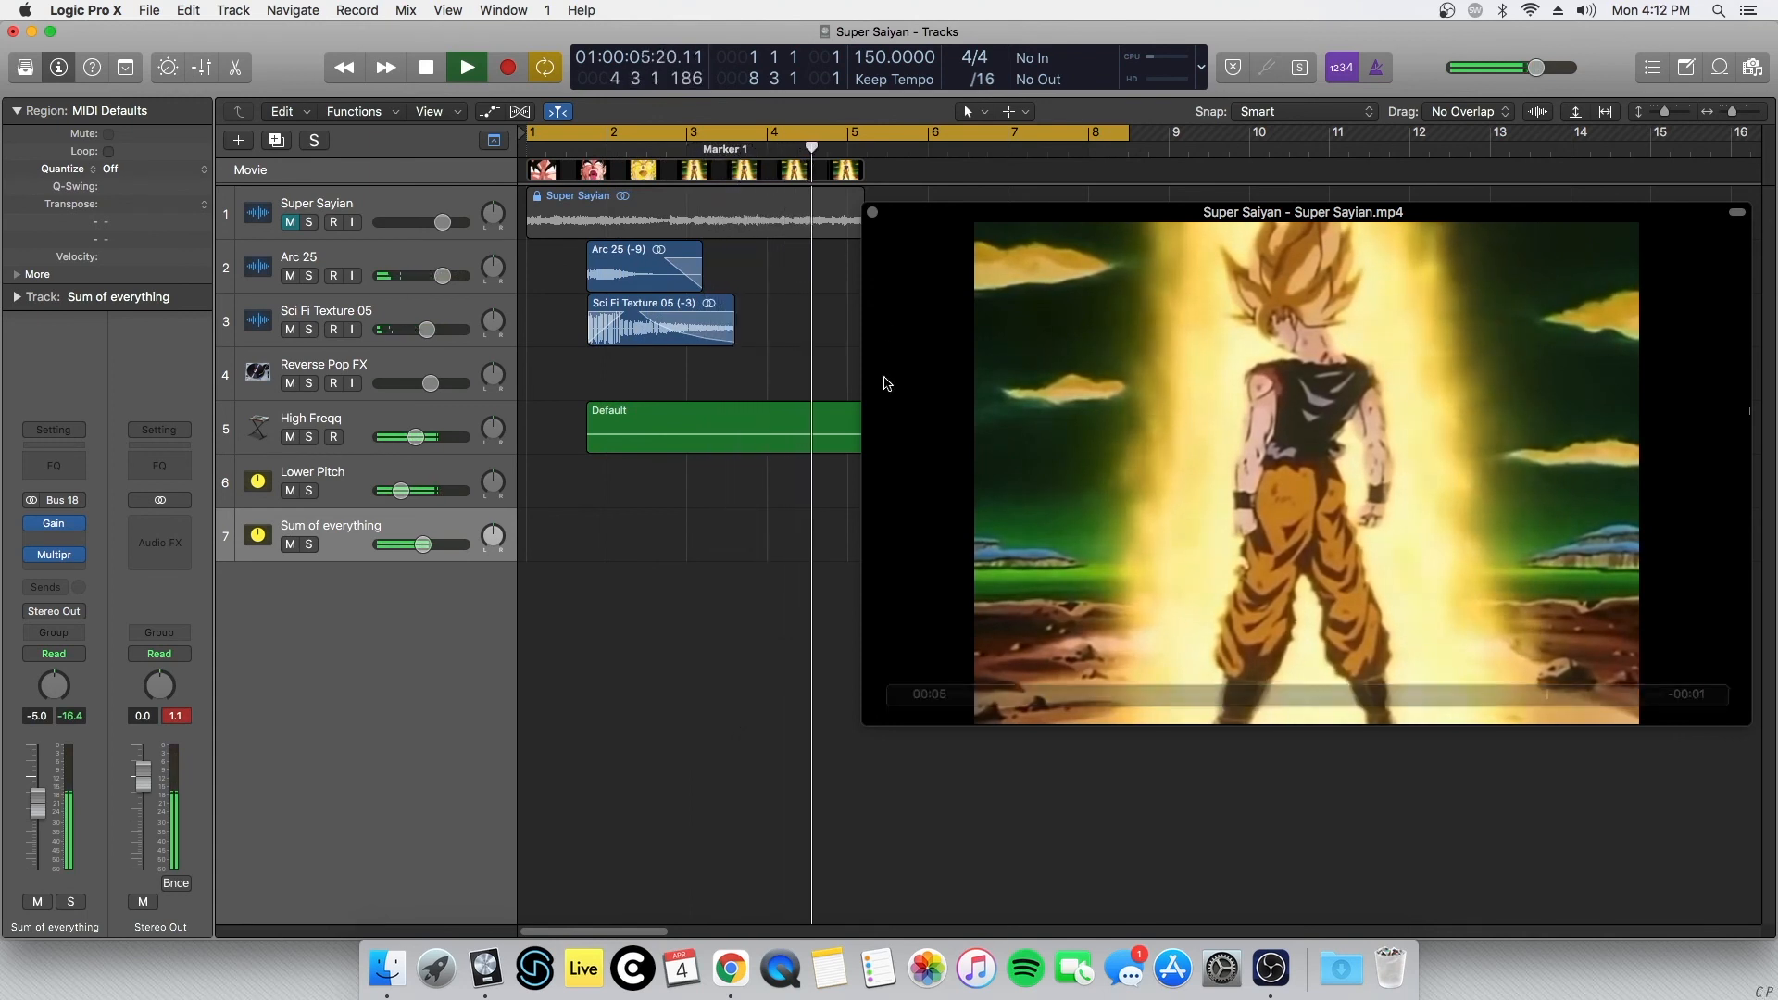